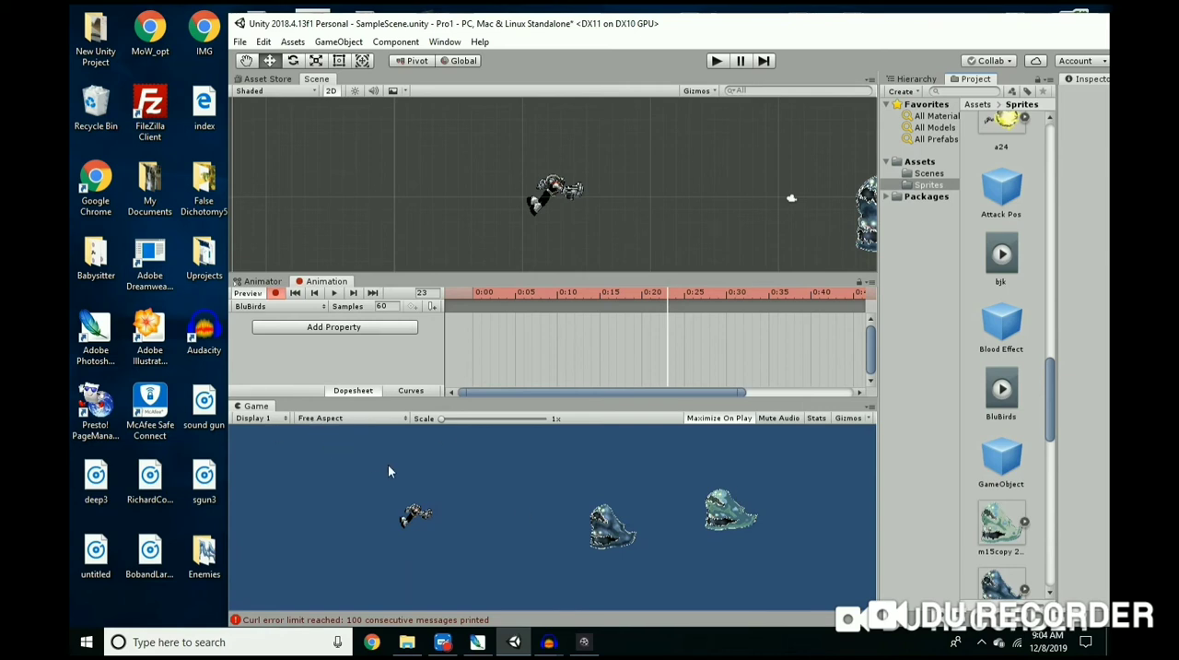
Step: Import the vf11 copy image from the Babysitter desktop folder into the project's Sprites folder
{"action": "left_click_drag", "start_coordinate": [465, 32], "coordinate": [489, 31]}
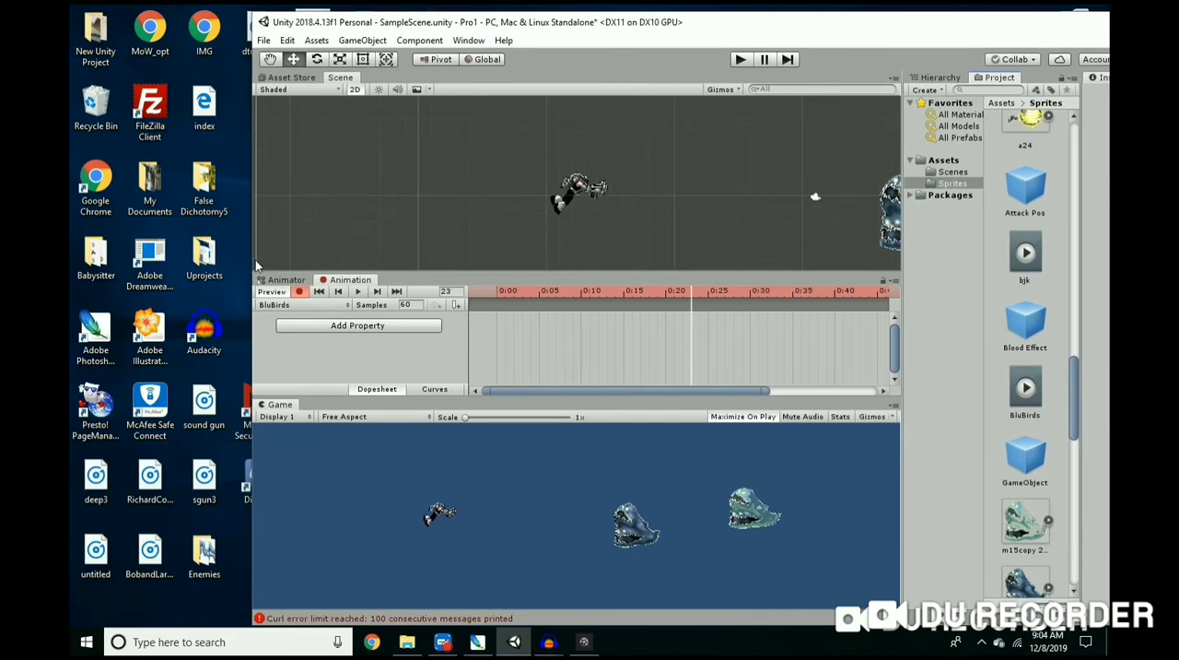
{"action": "double_click", "coordinate": [95, 255]}
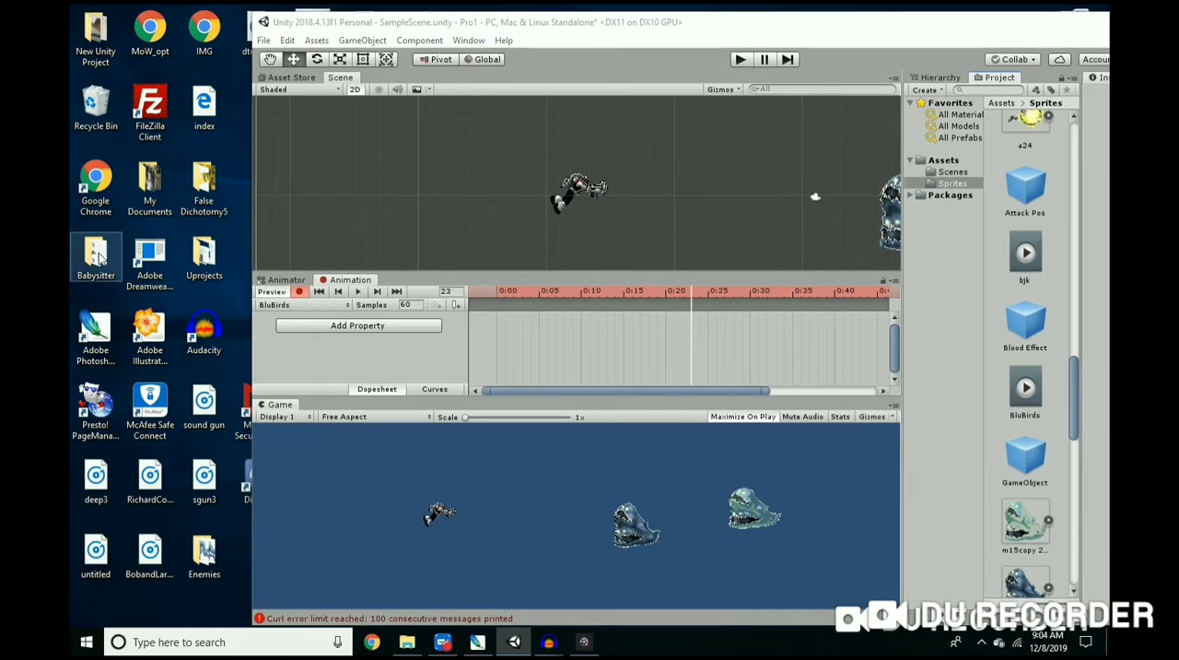
{"action": "scroll", "coordinate": [508, 364], "scroll_direction": "down", "scroll_amount": 10}
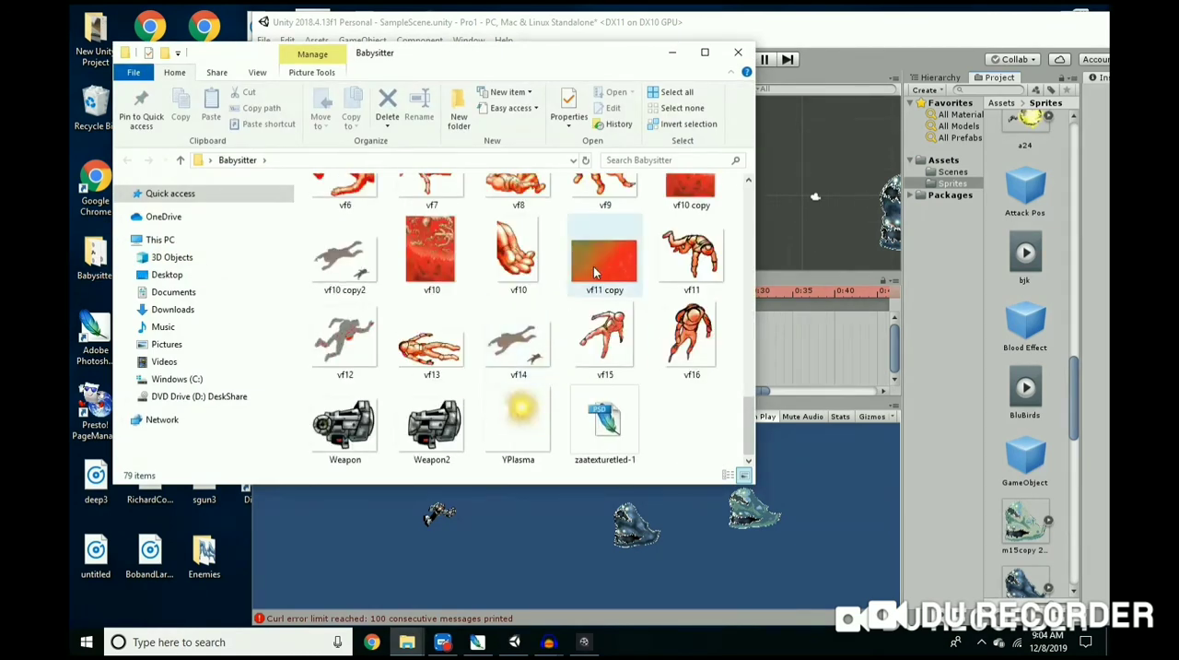
{"action": "scroll", "coordinate": [594, 272], "scroll_direction": "up", "scroll_amount": 2}
{"action": "left_click", "coordinate": [597, 391]}
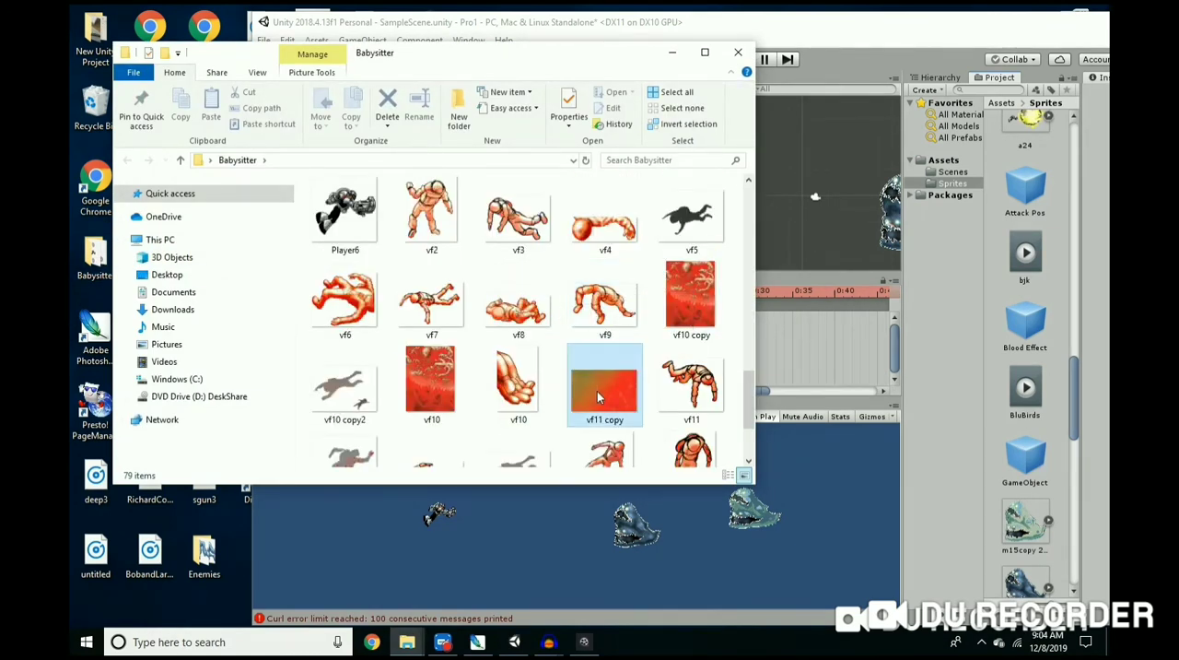
{"action": "left_click_drag", "start_coordinate": [600, 390], "coordinate": [946, 450]}
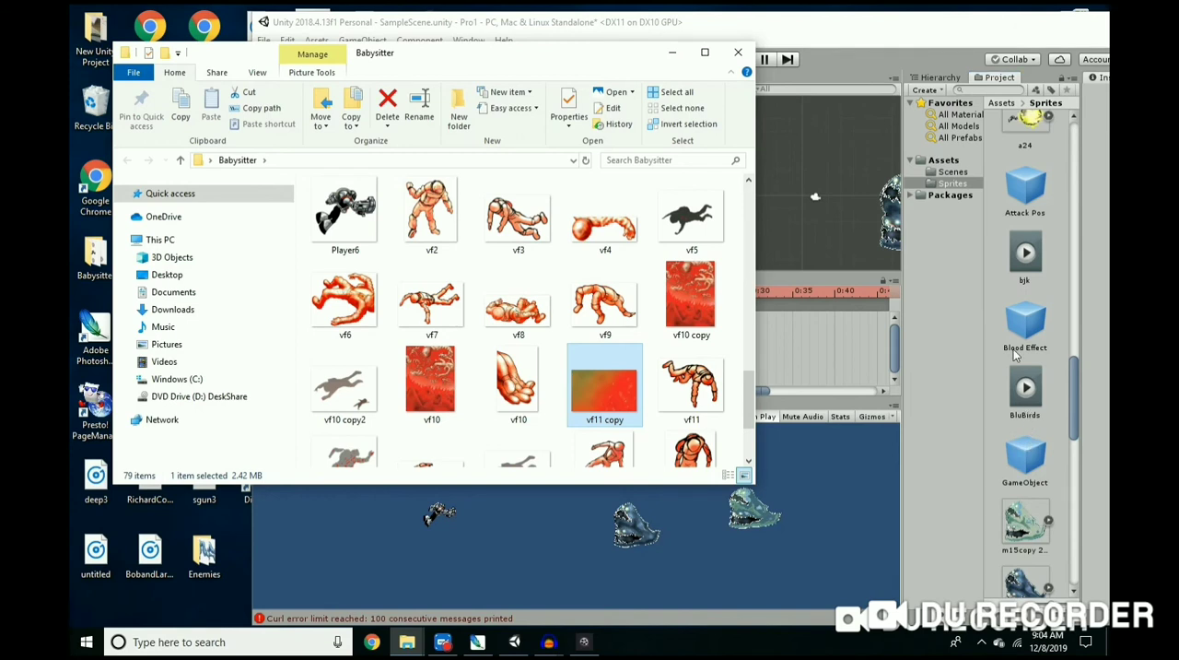
{"action": "left_click", "coordinate": [969, 27]}
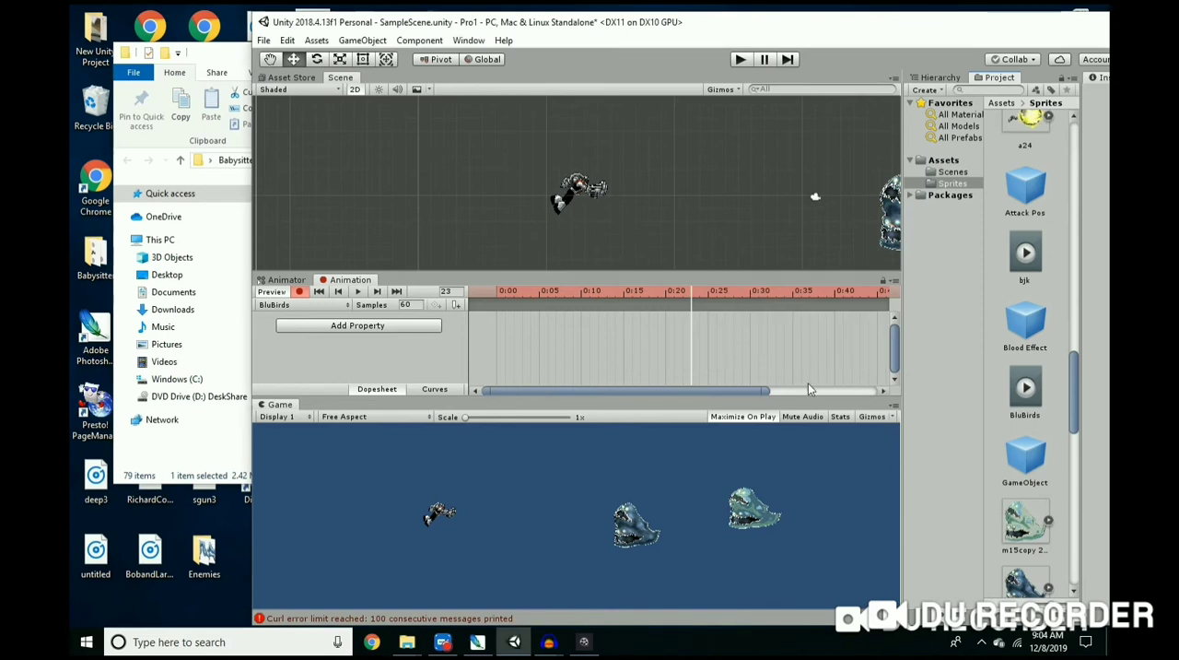
Step: Place the vf11 copy sprite in the scene behind the player and enemies
{"action": "left_click_drag", "start_coordinate": [845, 19], "coordinate": [694, 23]}
{"action": "scroll", "coordinate": [841, 272], "scroll_direction": "down", "scroll_amount": 10}
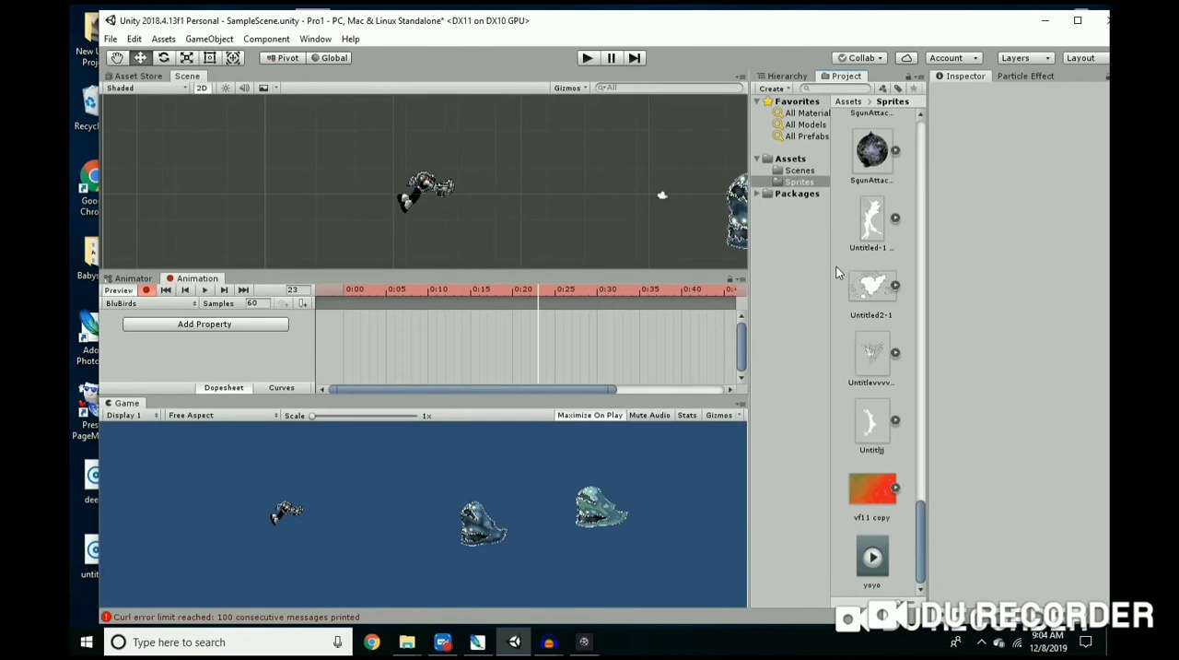
{"action": "left_click", "coordinate": [876, 495]}
{"action": "left_click_drag", "start_coordinate": [571, 159], "coordinate": [542, 167]}
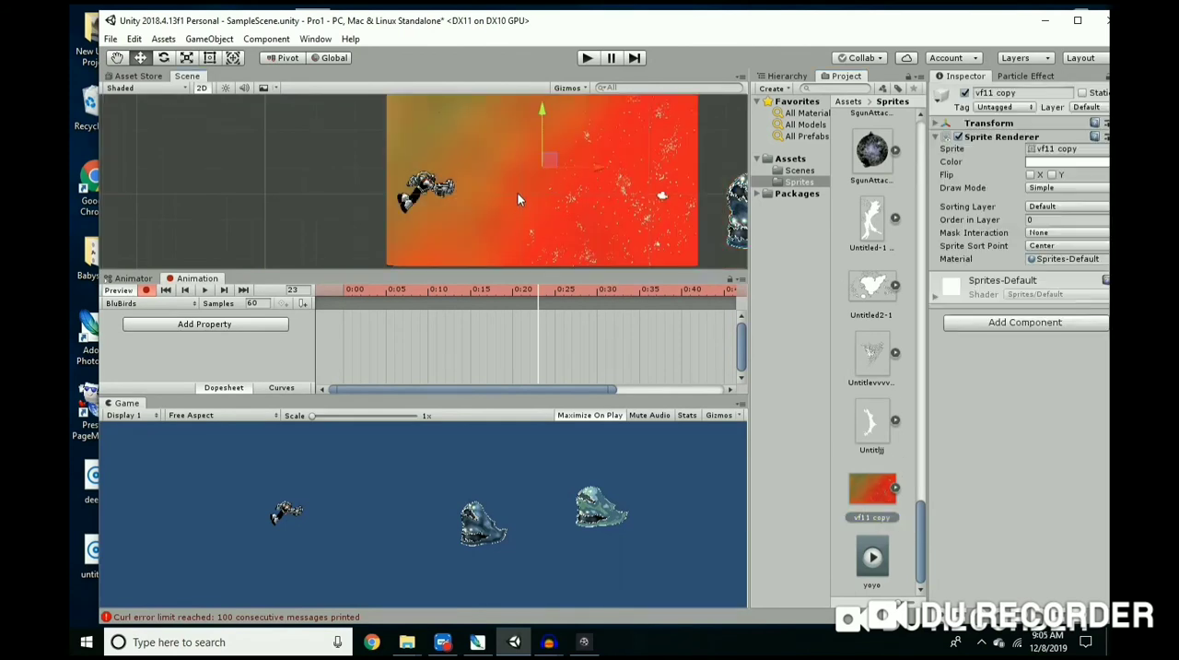
{"action": "scroll", "coordinate": [190, 64], "scroll_direction": "down", "scroll_amount": 5}
Step: Scale the vf11 copy background wider and taller until its height covers the camera frame
{"action": "left_click_drag", "start_coordinate": [189, 66], "coordinate": [269, 95]}
{"action": "scroll", "coordinate": [408, 170], "scroll_direction": "down", "scroll_amount": 5}
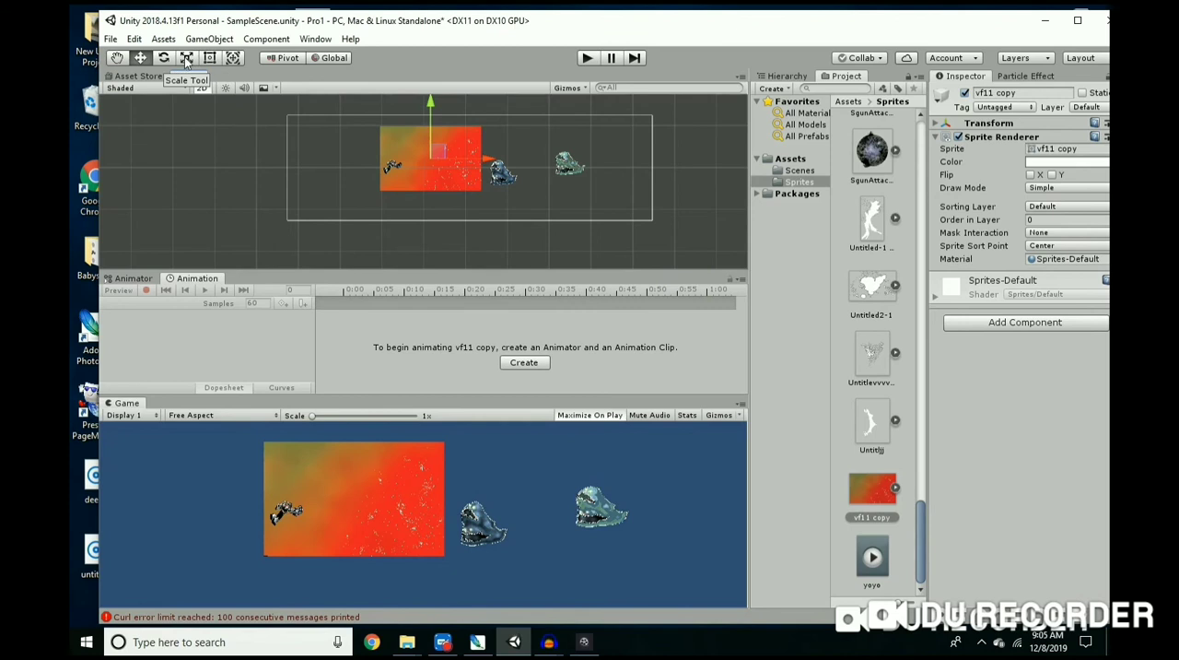
{"action": "left_click", "coordinate": [187, 58]}
{"action": "left_click_drag", "start_coordinate": [489, 159], "coordinate": [573, 166]}
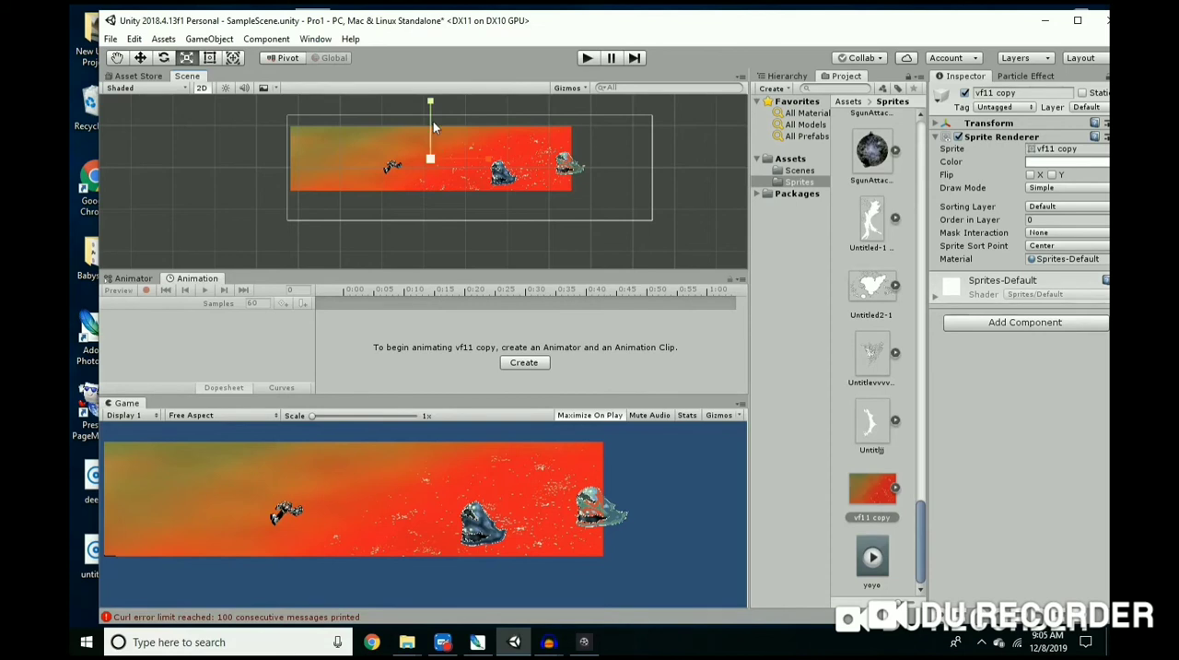
{"action": "left_click_drag", "start_coordinate": [430, 101], "coordinate": [439, 33]}
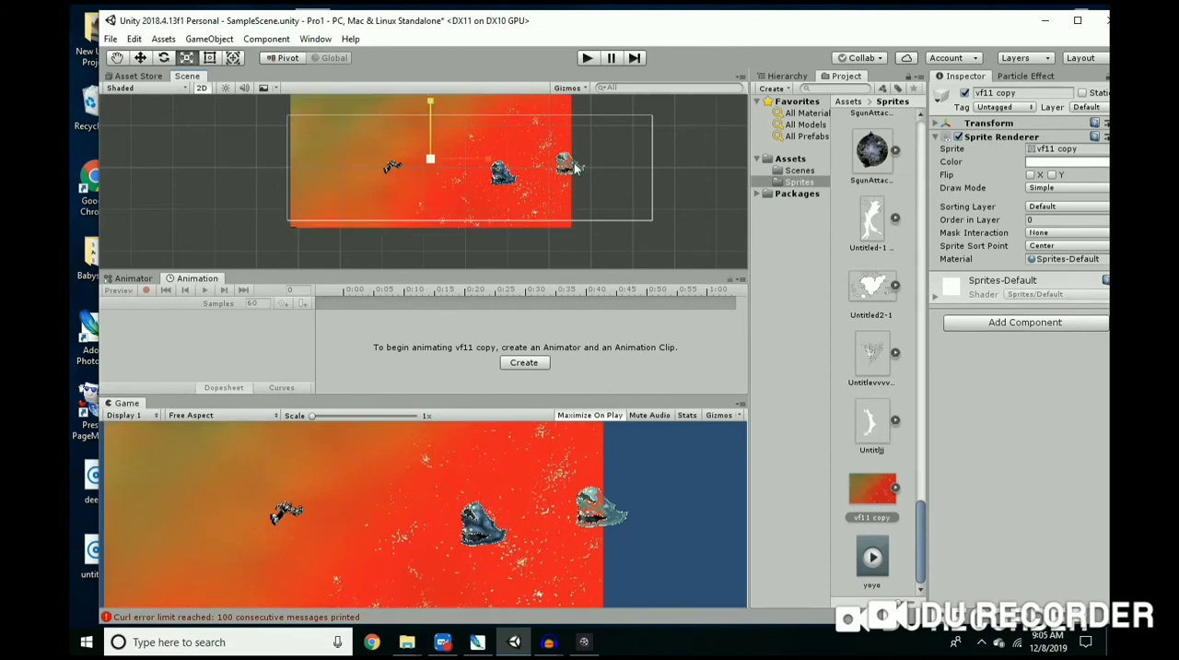
Step: Try stretching the vf11 copy background further horizontally, and undo that stretch
{"action": "left_click_drag", "start_coordinate": [488, 162], "coordinate": [527, 163]}
{"action": "left_click", "coordinate": [117, 57]}
{"action": "mouse_move", "coordinate": [329, 158]}
{"action": "left_mouse_down"}
{"action": "mouse_move", "coordinate": [361, 160]}
{"action": "mouse_move", "coordinate": [345, 158]}
{"action": "left_mouse_up"}
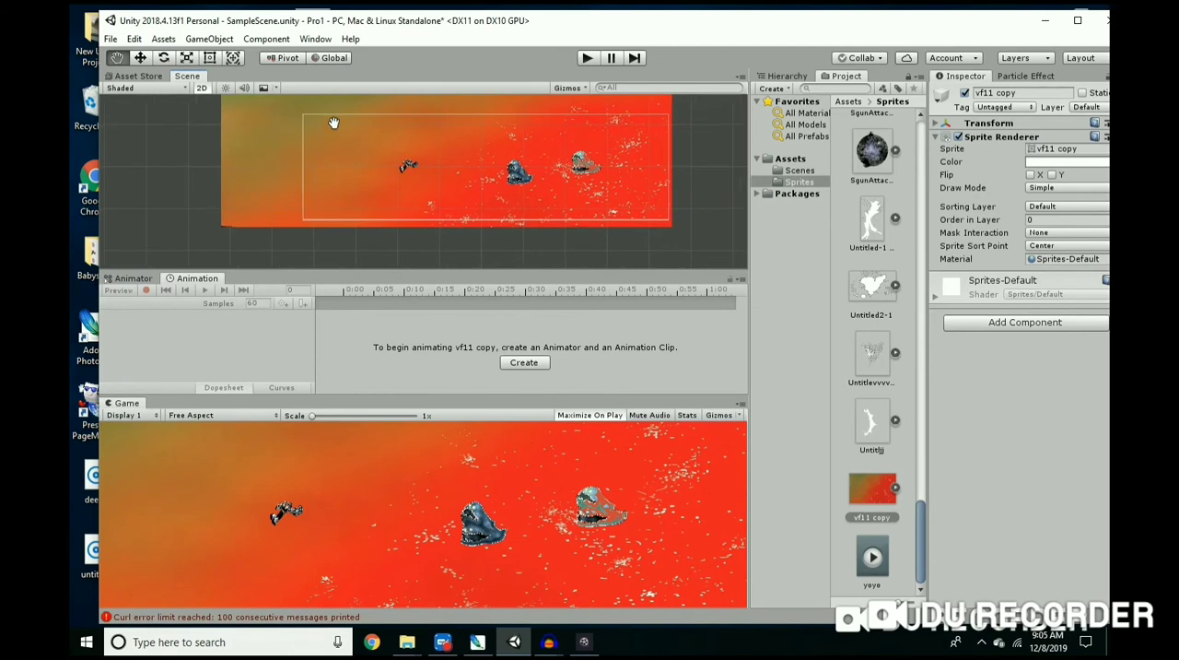
{"action": "key", "text": "ctrl+z"}
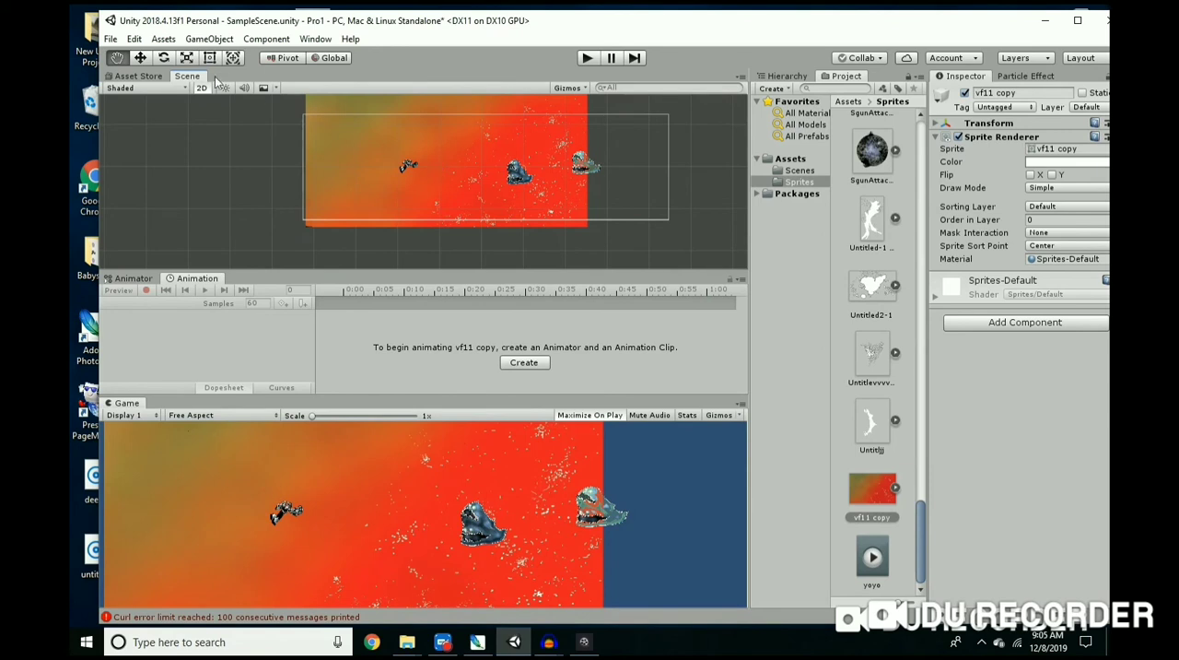
Step: Move the vf11 copy background toward the centre of the camera frame and widen it to span the frame's full width
{"action": "left_click", "coordinate": [141, 58]}
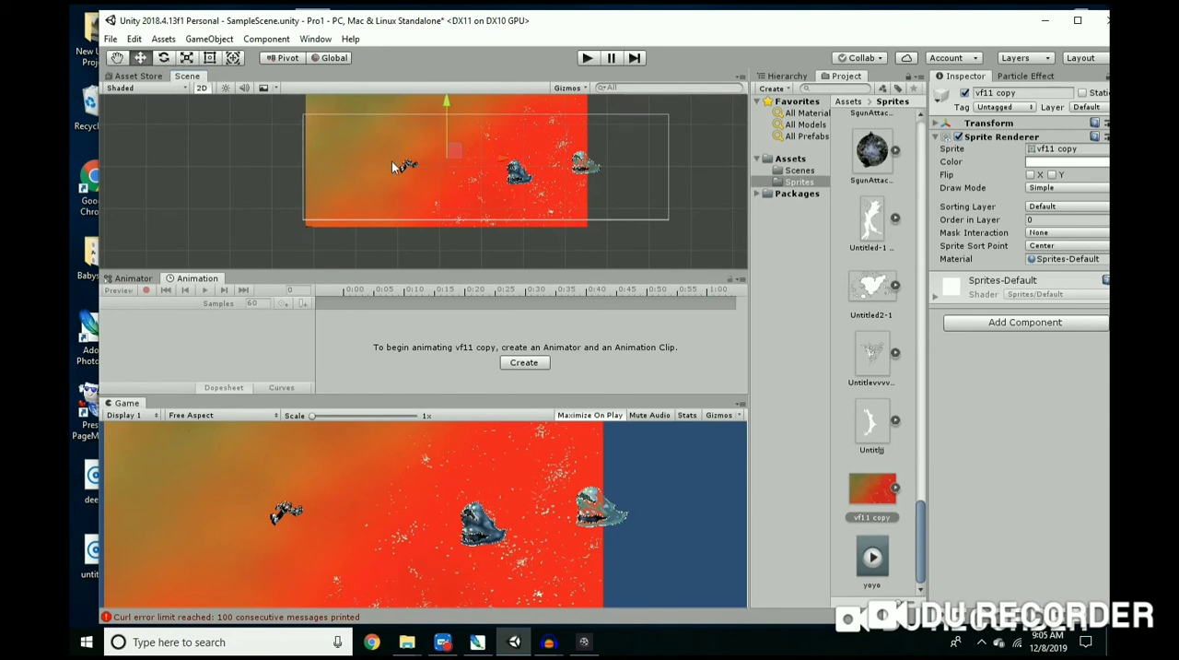
{"action": "left_click", "coordinate": [392, 161]}
{"action": "left_click", "coordinate": [447, 145]}
{"action": "left_click_drag", "start_coordinate": [452, 154], "coordinate": [477, 155]}
{"action": "left_click", "coordinate": [187, 59]}
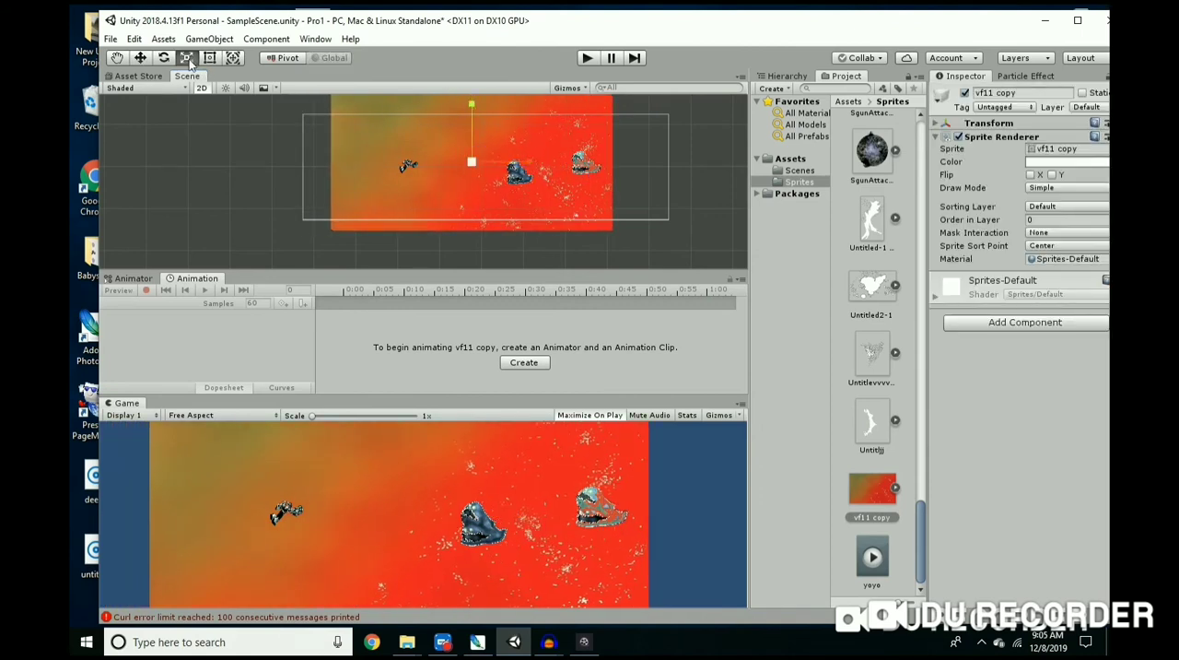
{"action": "left_click_drag", "start_coordinate": [531, 164], "coordinate": [558, 165]}
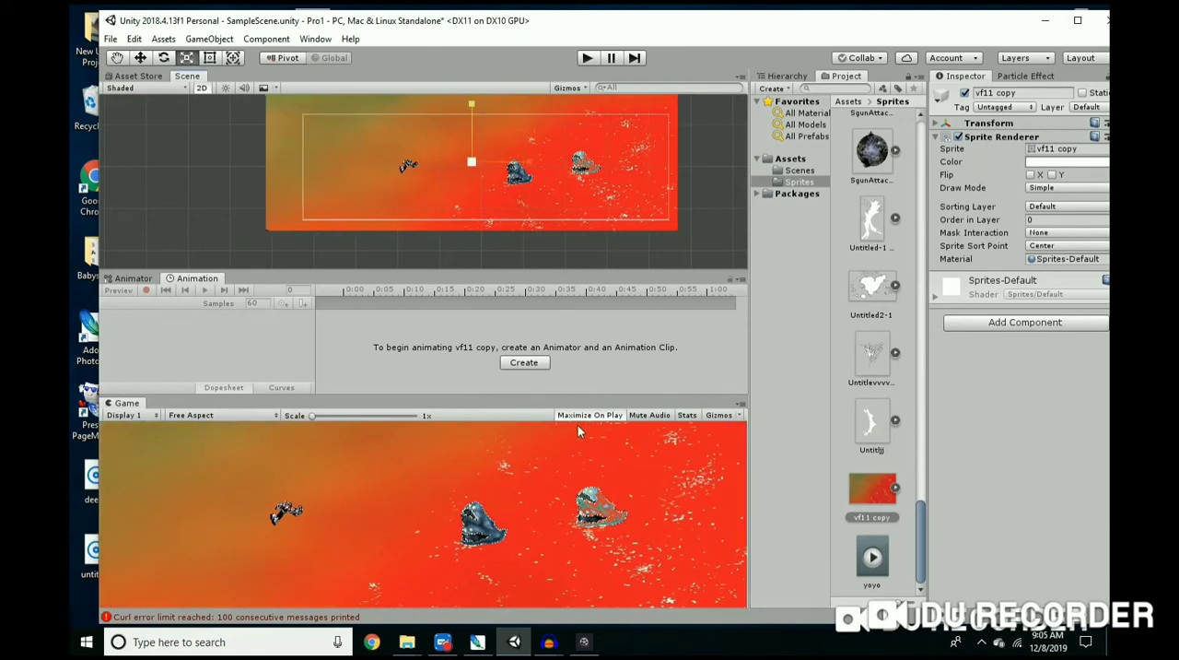
{"action": "scroll", "coordinate": [490, 149], "scroll_direction": "up", "scroll_amount": 5}
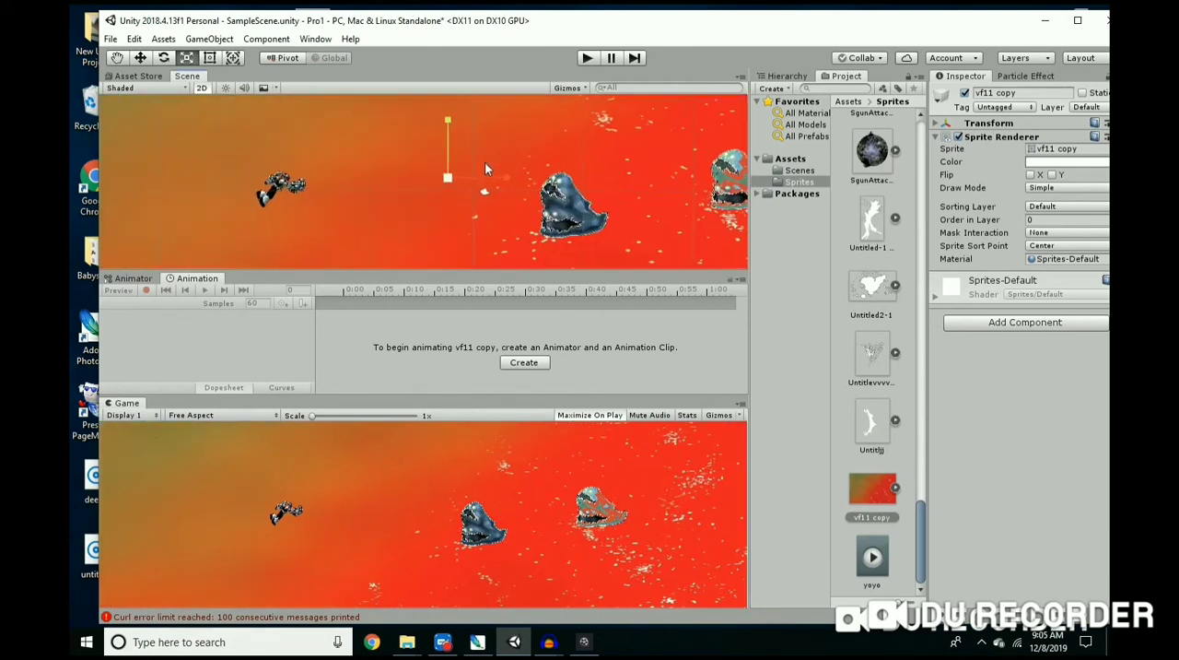
{"action": "scroll", "coordinate": [443, 170], "scroll_direction": "down", "scroll_amount": 4}
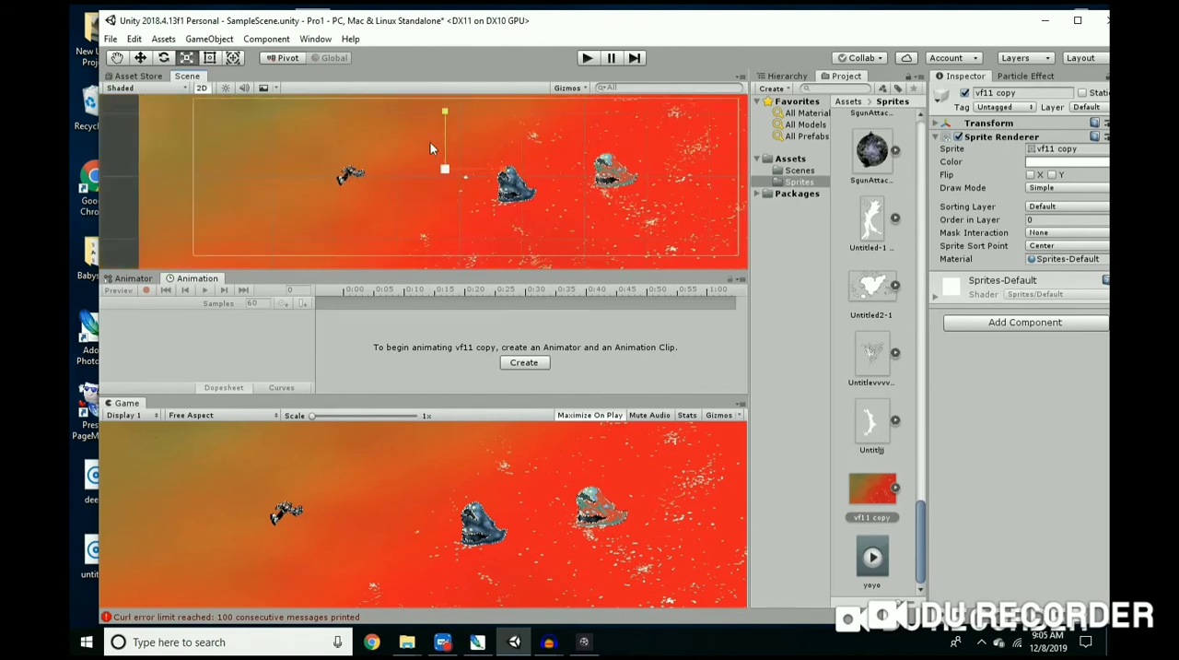
{"action": "scroll", "coordinate": [380, 147], "scroll_direction": "up", "scroll_amount": 3}
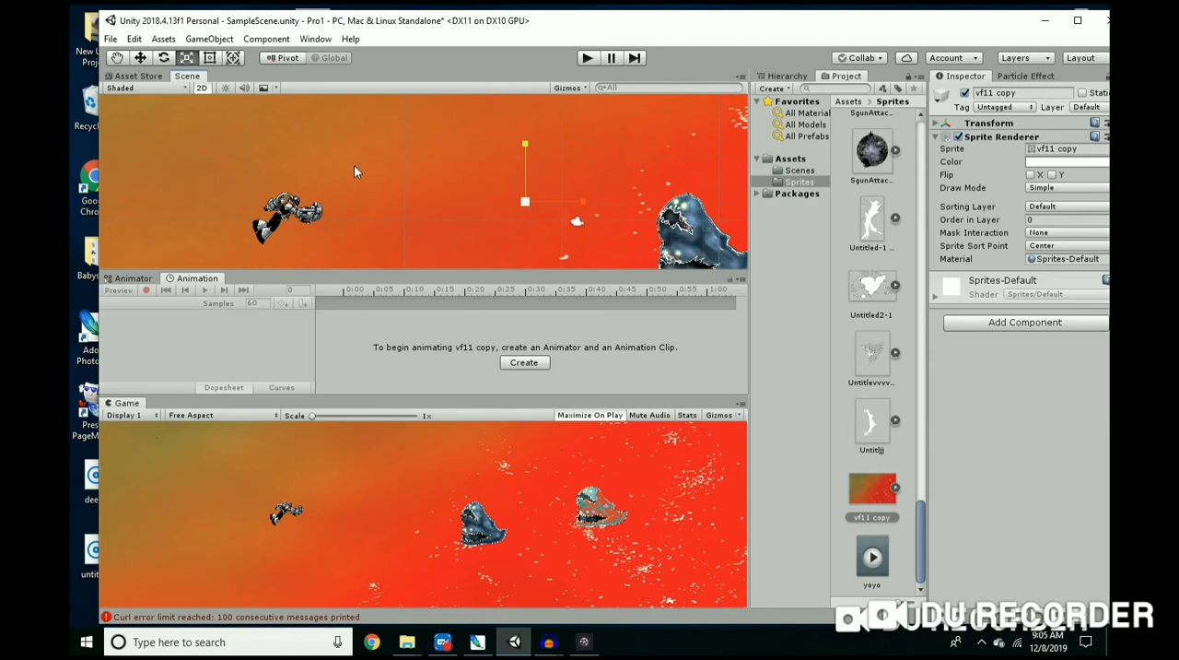
Step: Close the Babysitter folder and import the lb1, lb2 and lb3 images from the Enemies desktop folder into the Sprites folder
{"action": "left_click_drag", "start_coordinate": [439, 22], "coordinate": [580, 31]}
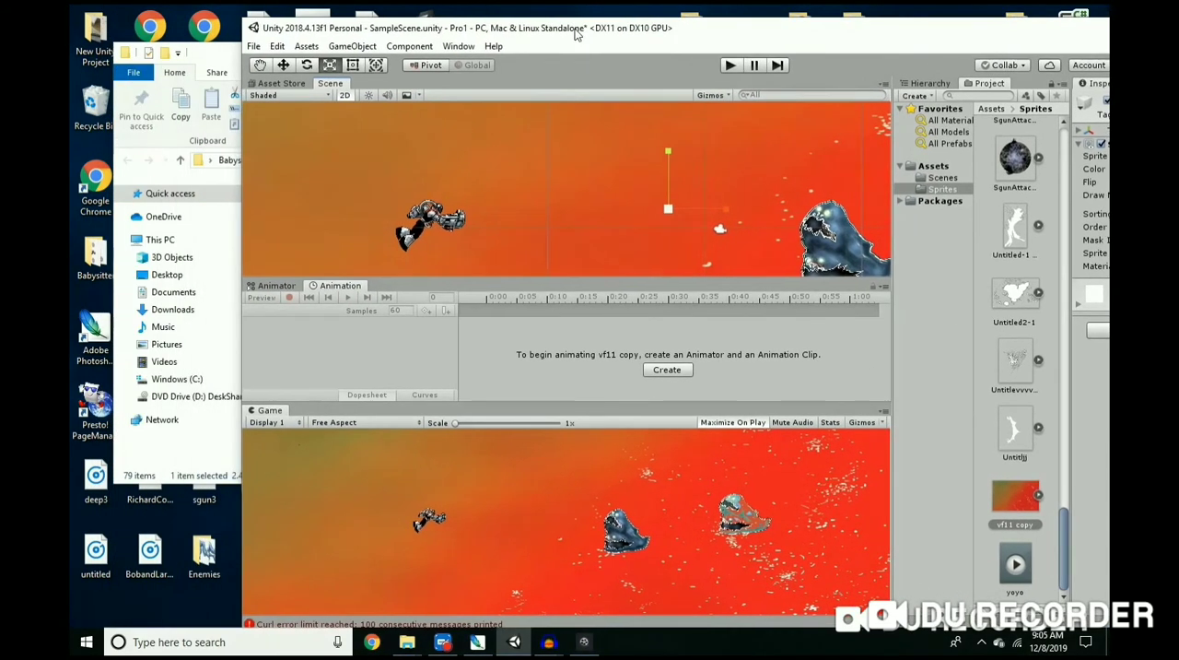
{"action": "left_click", "coordinate": [220, 48]}
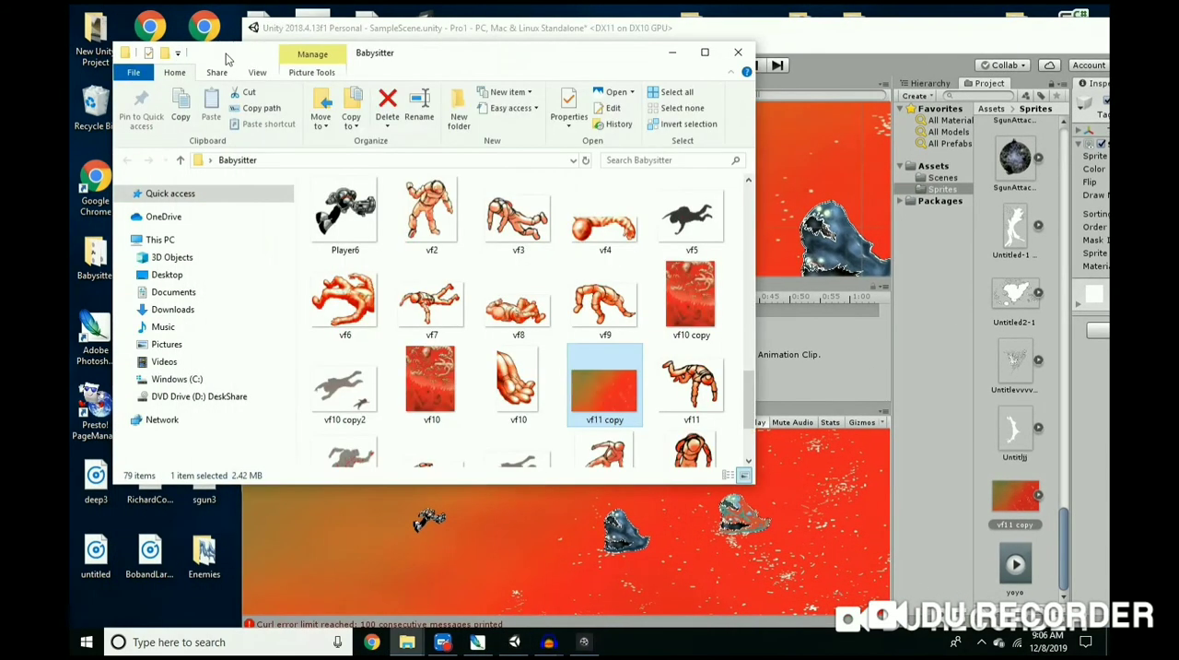
{"action": "left_click", "coordinate": [740, 53]}
{"action": "double_click", "coordinate": [204, 552]}
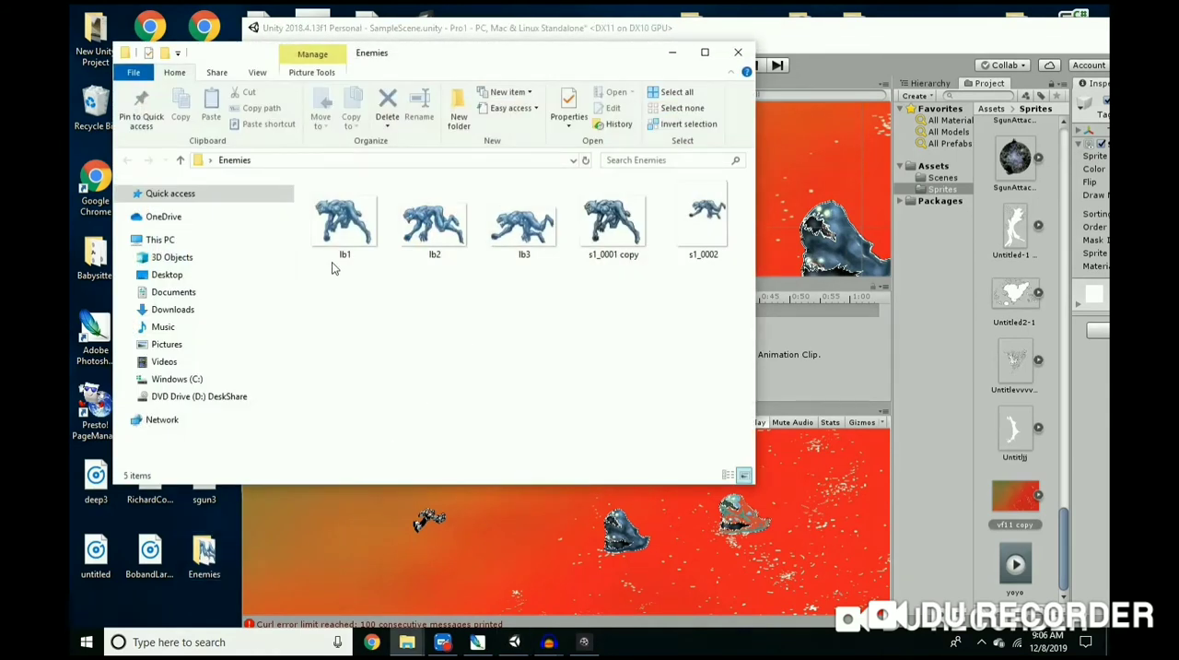
{"action": "left_click", "coordinate": [338, 259]}
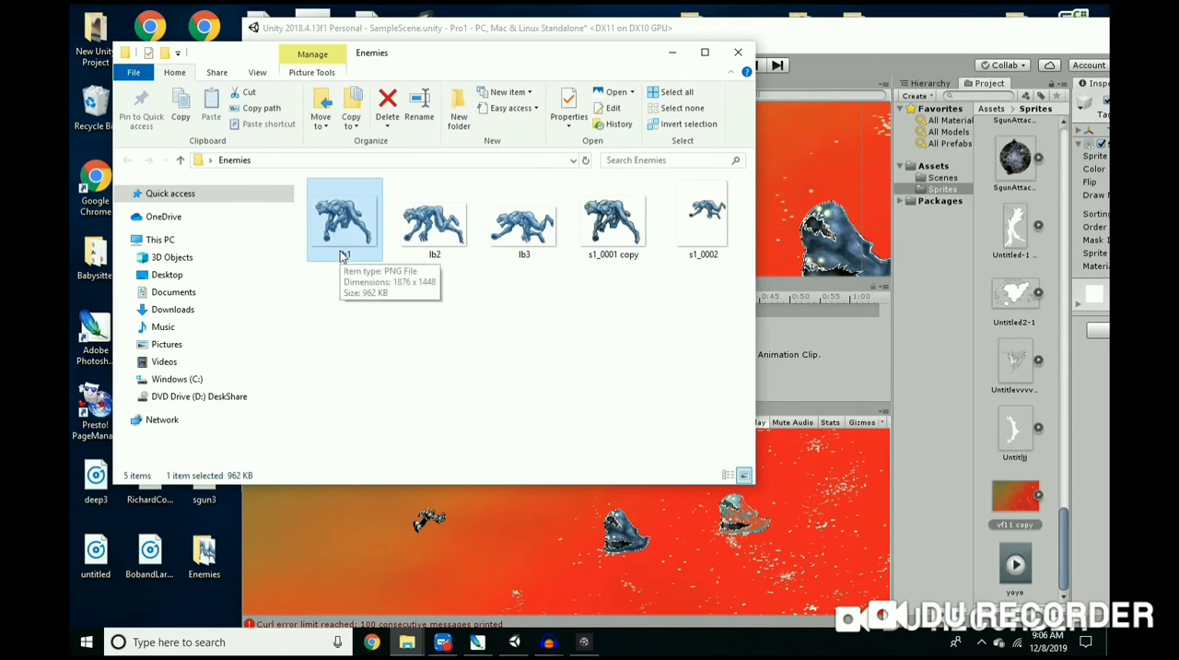
{"action": "left_click", "coordinate": [520, 235], "text": "shift"}
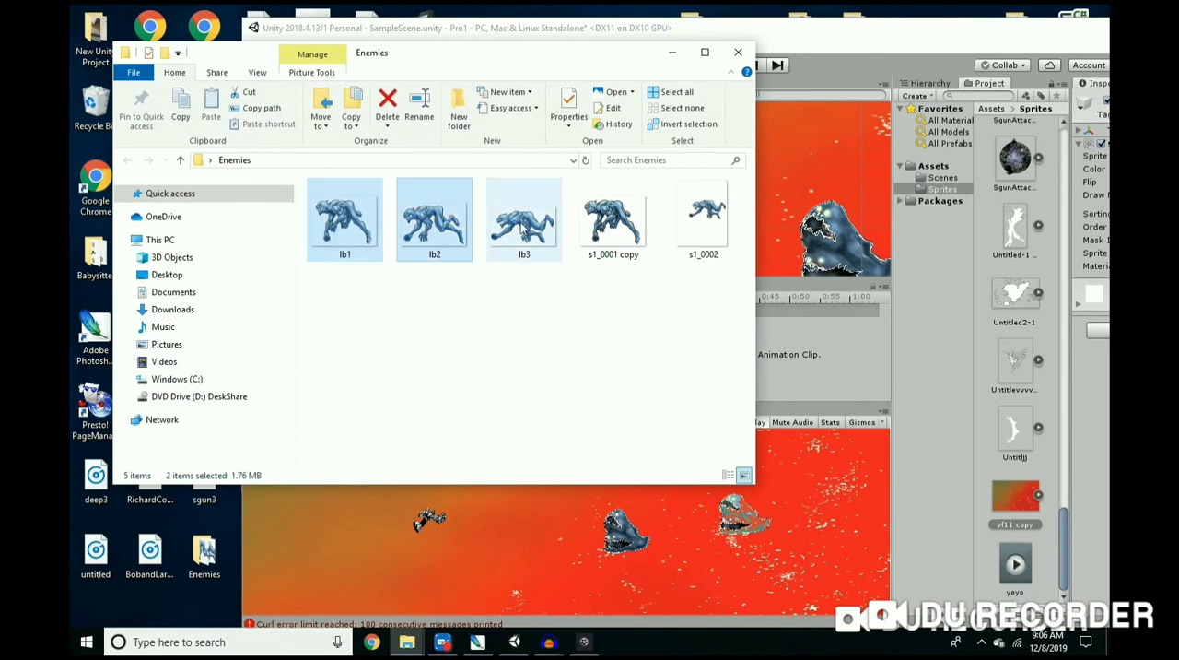
{"action": "left_click_drag", "start_coordinate": [369, 225], "coordinate": [997, 402]}
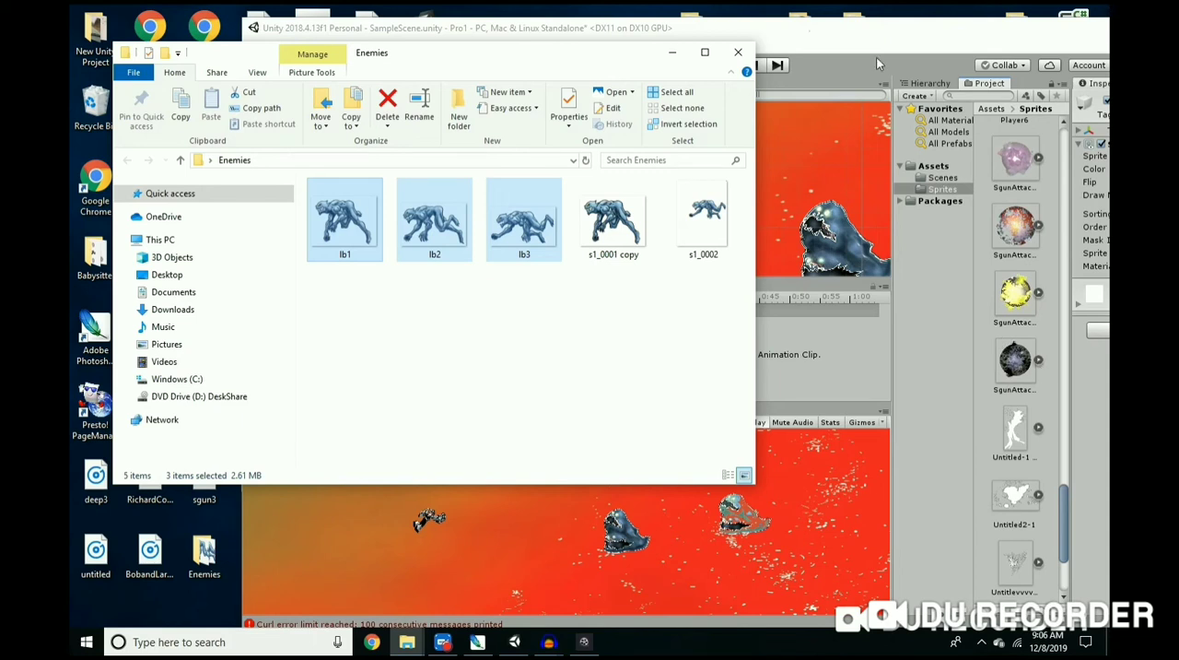
{"action": "left_click_drag", "start_coordinate": [627, 63], "coordinate": [398, 151]}
{"action": "left_click", "coordinate": [721, 50]}
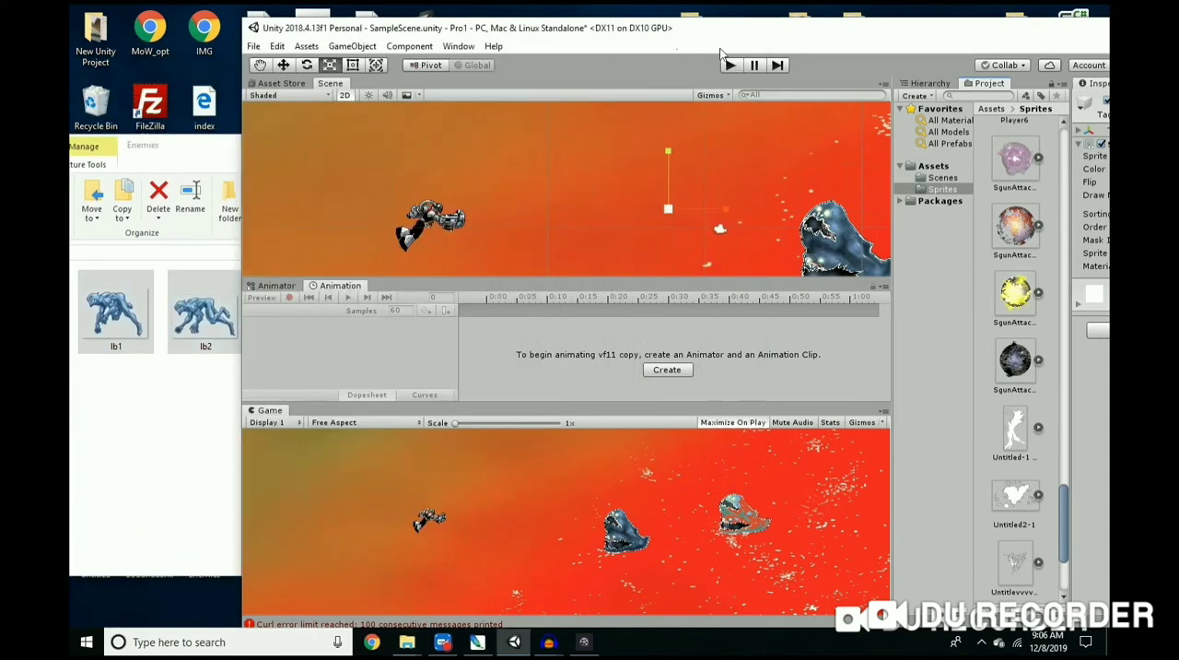
Step: Find the imported lb1 sprite among the project assets and place it in the scene between the player and the blue enemy
{"action": "left_click_drag", "start_coordinate": [656, 31], "coordinate": [559, 36]}
{"action": "scroll", "coordinate": [920, 422], "scroll_direction": "down", "scroll_amount": 5}
{"action": "scroll", "coordinate": [920, 422], "scroll_direction": "up", "scroll_amount": 15}
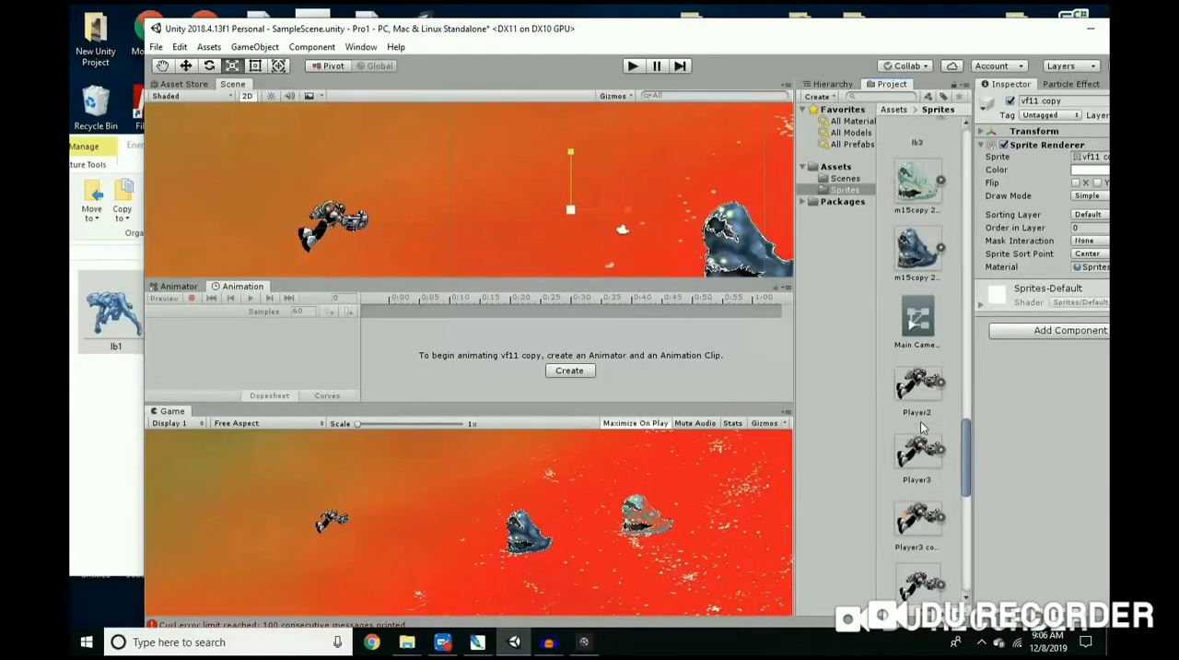
{"action": "scroll", "coordinate": [921, 422], "scroll_direction": "down", "scroll_amount": 3}
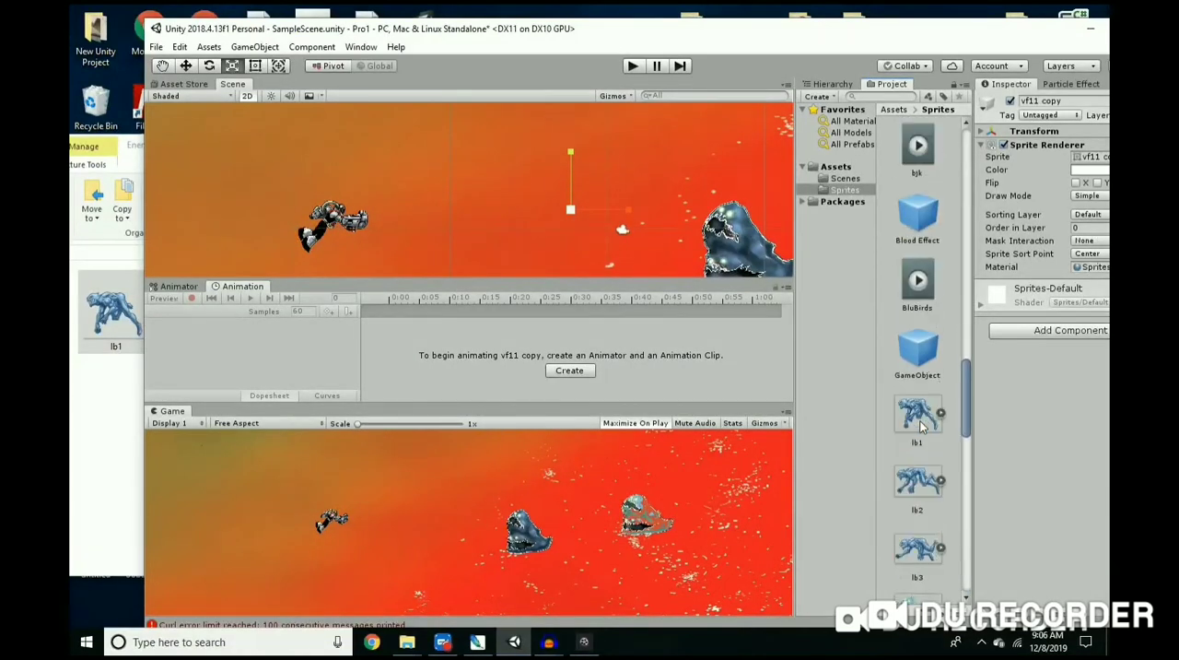
{"action": "scroll", "coordinate": [920, 422], "scroll_direction": "down", "scroll_amount": 1}
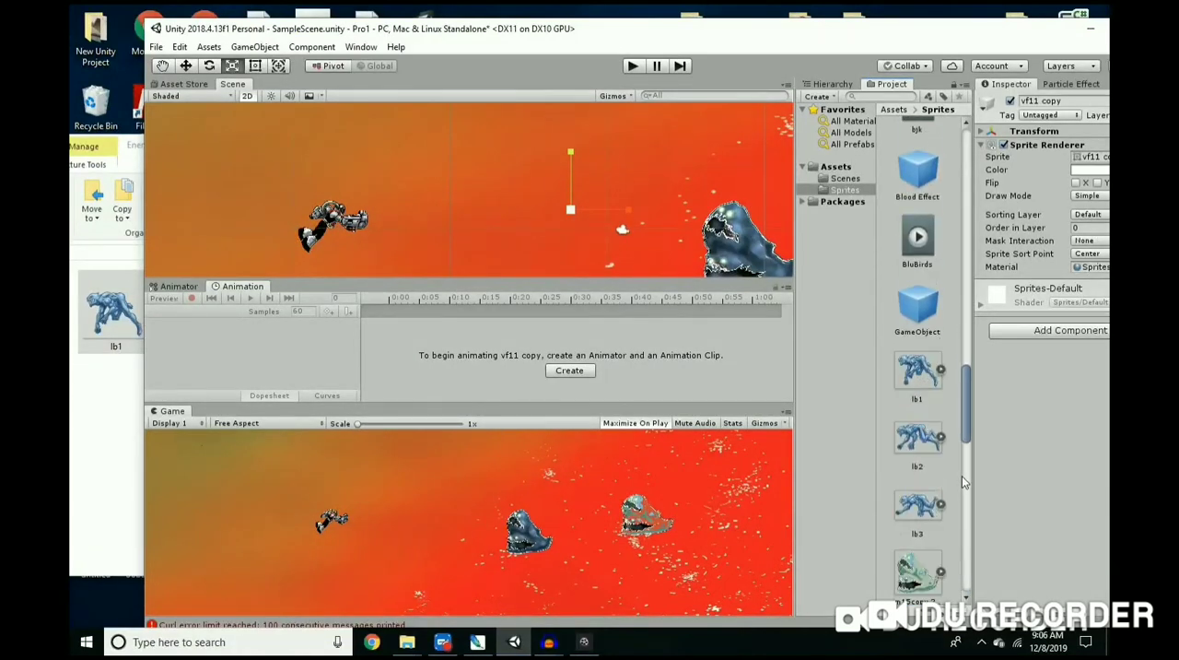
{"action": "left_click", "coordinate": [921, 374]}
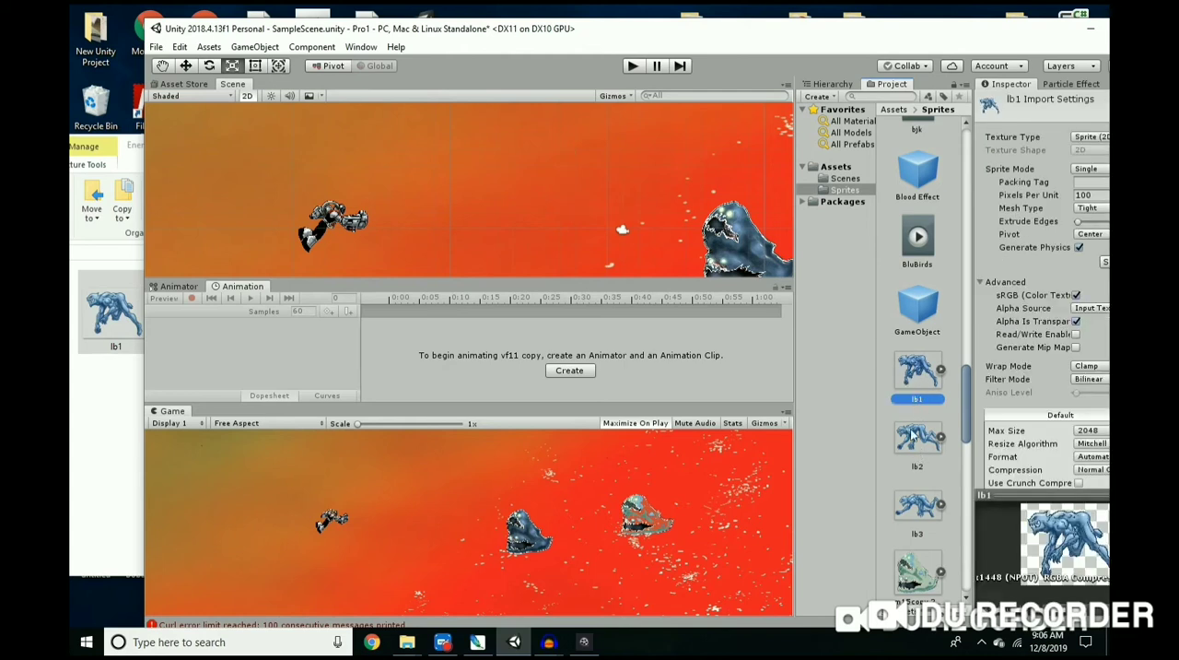
{"action": "left_click_drag", "start_coordinate": [921, 372], "coordinate": [522, 196]}
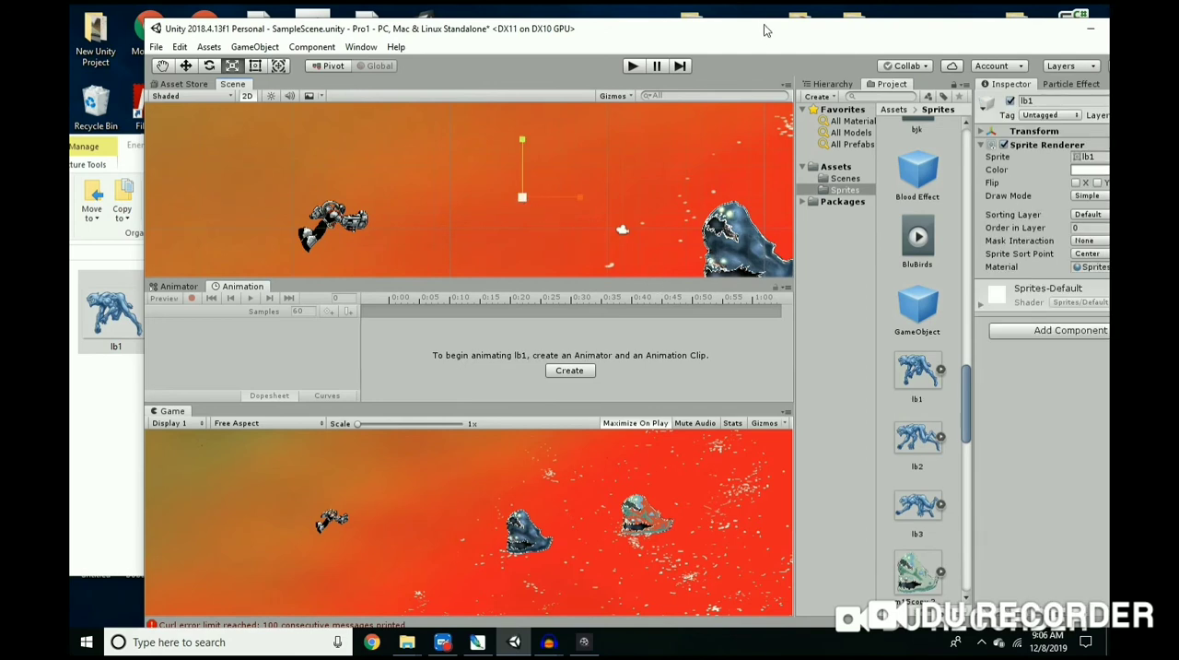
Step: Set the lb1 sprite's Order in Layer to 3 so it renders in front of the background
{"action": "left_click_drag", "start_coordinate": [765, 39], "coordinate": [580, 42]}
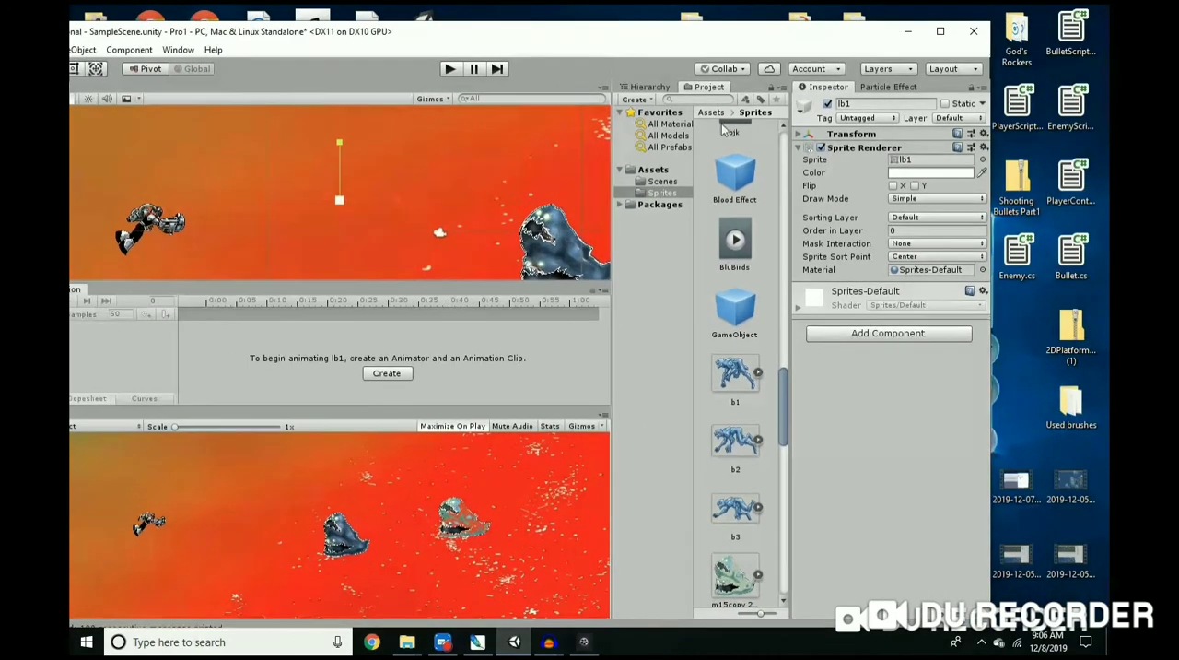
{"action": "left_click", "coordinate": [880, 232]}
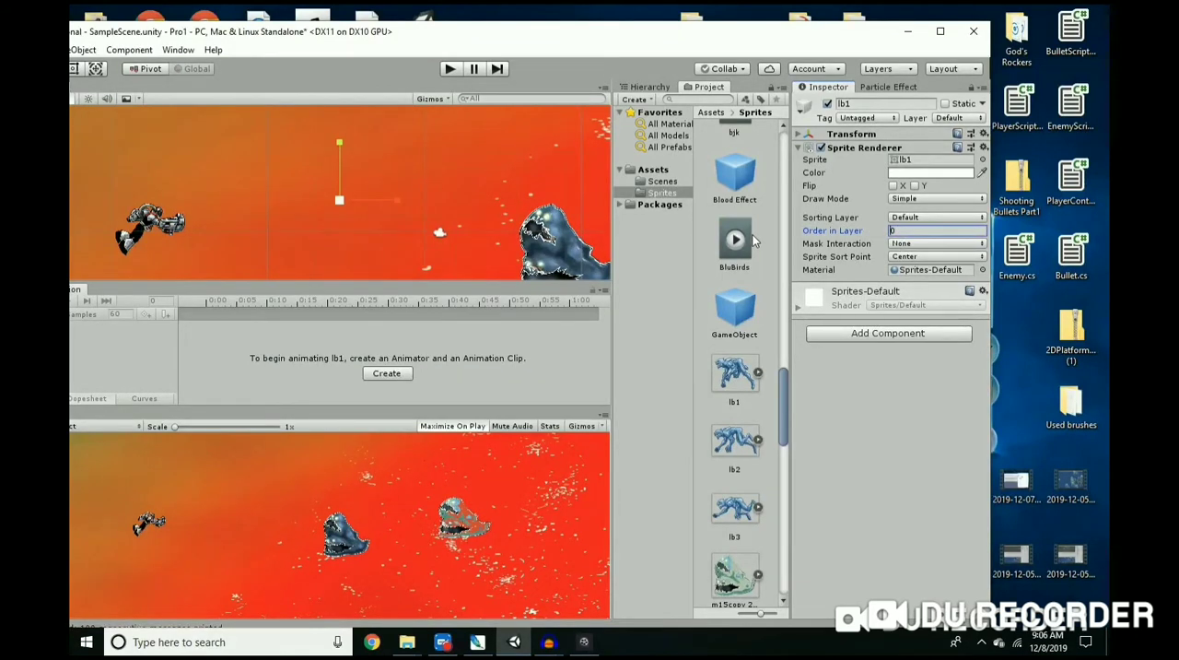
{"action": "type", "text": "330"}
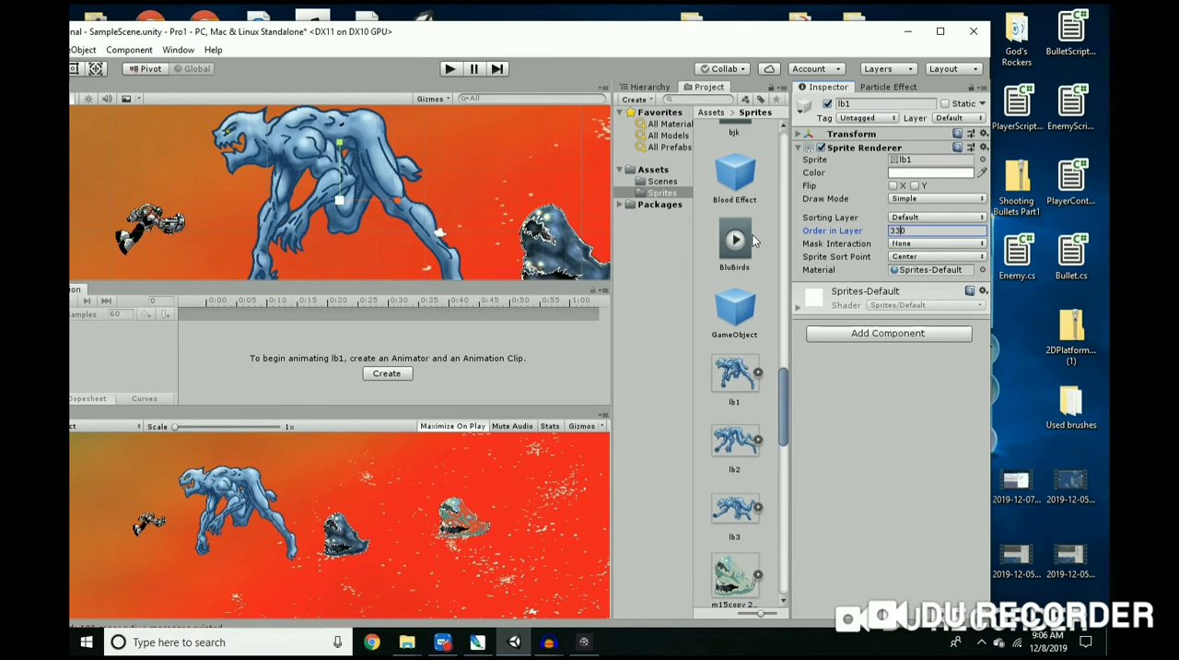
{"action": "left_click", "coordinate": [871, 234]}
{"action": "type", "text": "3"}
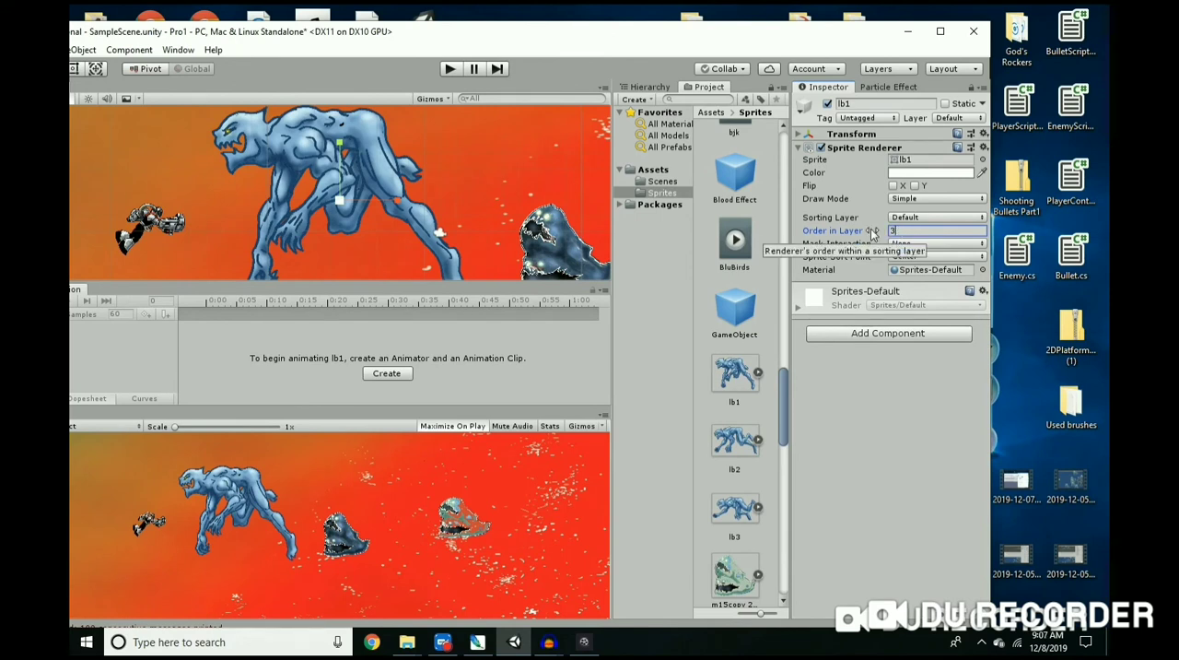
Step: Shrink the lb1 sprite with the Rect tool until it is smaller than the neighbouring blue enemy
{"action": "left_click_drag", "start_coordinate": [567, 40], "coordinate": [798, 52]}
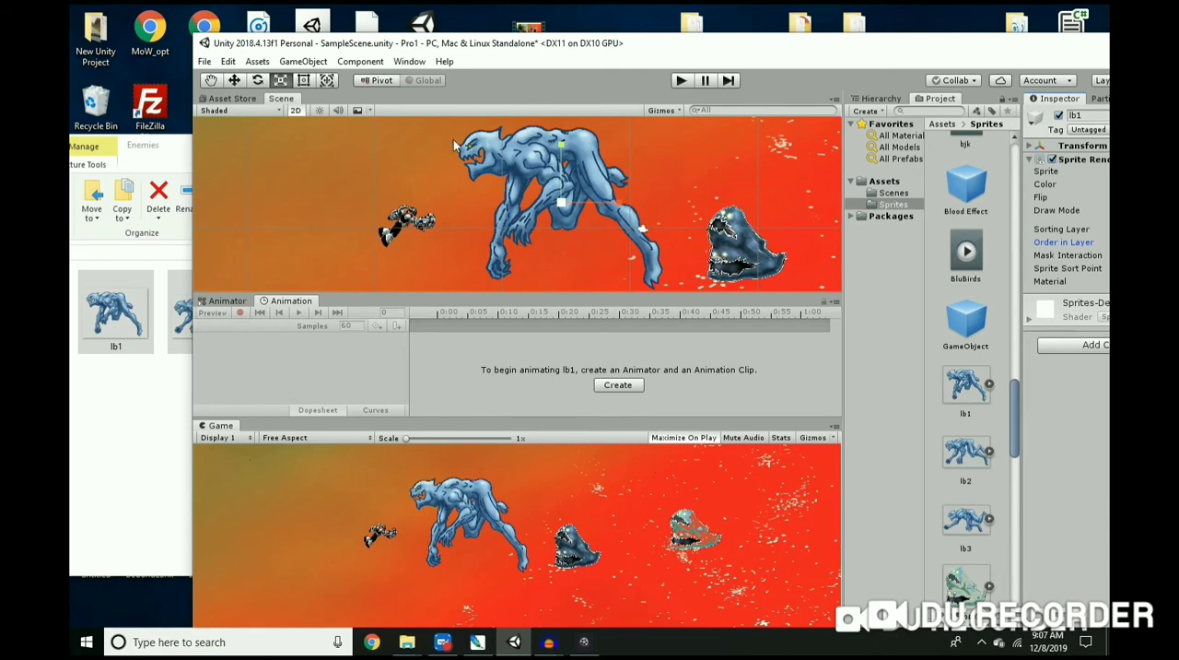
{"action": "left_click", "coordinate": [327, 81]}
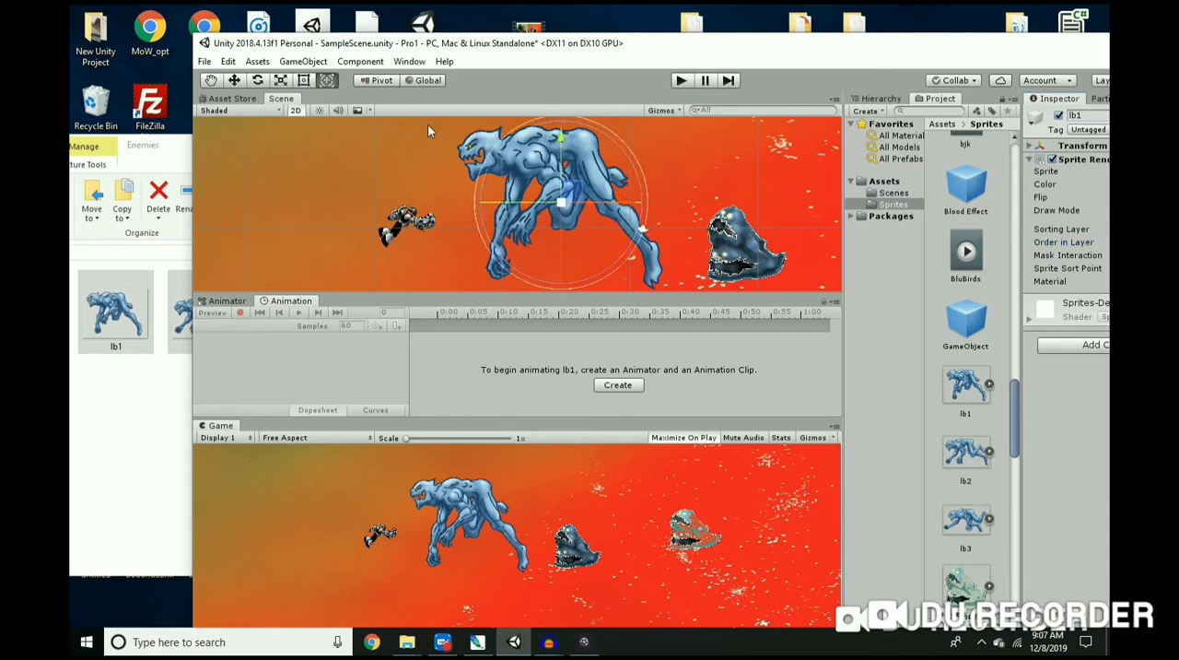
{"action": "key", "text": "t"}
{"action": "scroll", "coordinate": [491, 154], "scroll_direction": "down", "scroll_amount": 4}
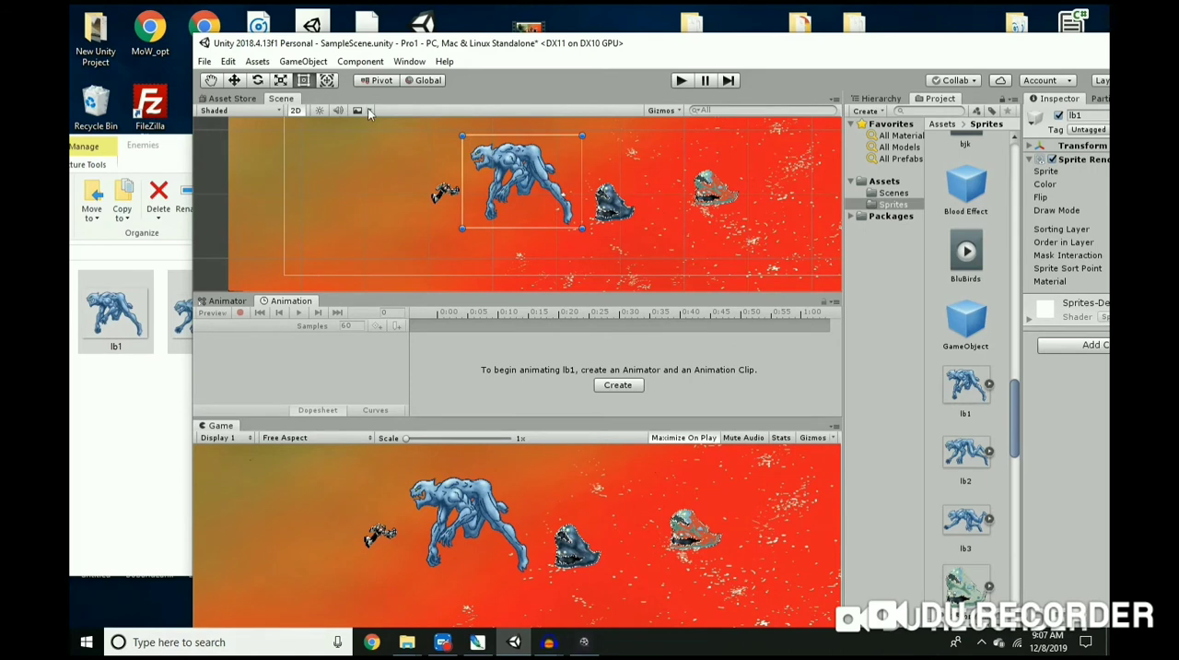
{"action": "left_click_drag", "start_coordinate": [464, 136], "coordinate": [578, 193]}
{"action": "scroll", "coordinate": [499, 201], "scroll_direction": "up", "scroll_amount": 4}
{"action": "scroll", "coordinate": [543, 208], "scroll_direction": "up", "scroll_amount": 6}
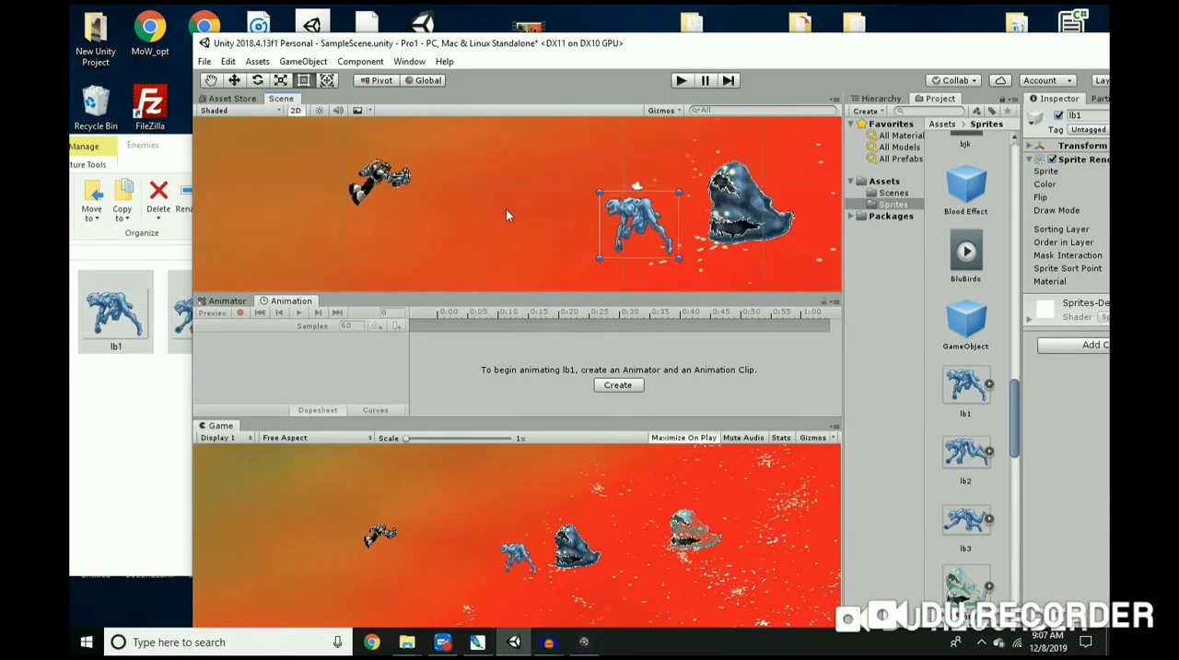
Step: Shrink the lb1 sprite slightly more and move it away from the neighbouring blue enemy toward the player
{"action": "scroll", "coordinate": [789, 213], "scroll_direction": "up", "scroll_amount": 3}
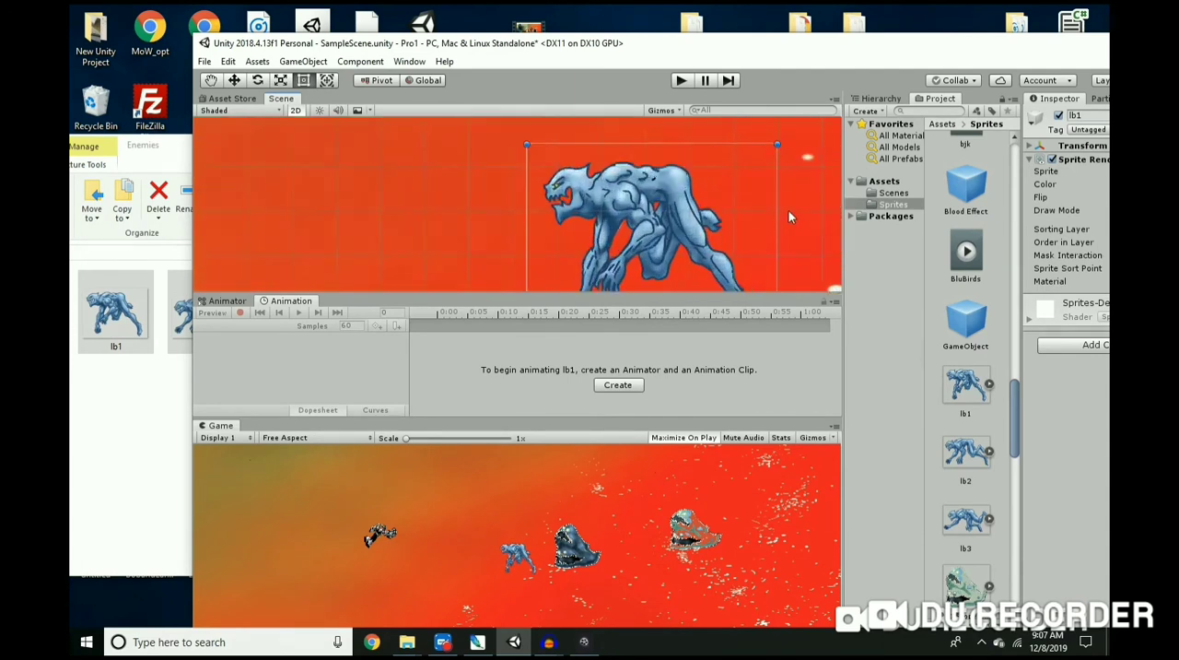
{"action": "scroll", "coordinate": [713, 217], "scroll_direction": "down", "scroll_amount": 3}
{"action": "scroll", "coordinate": [723, 232], "scroll_direction": "up", "scroll_amount": 3}
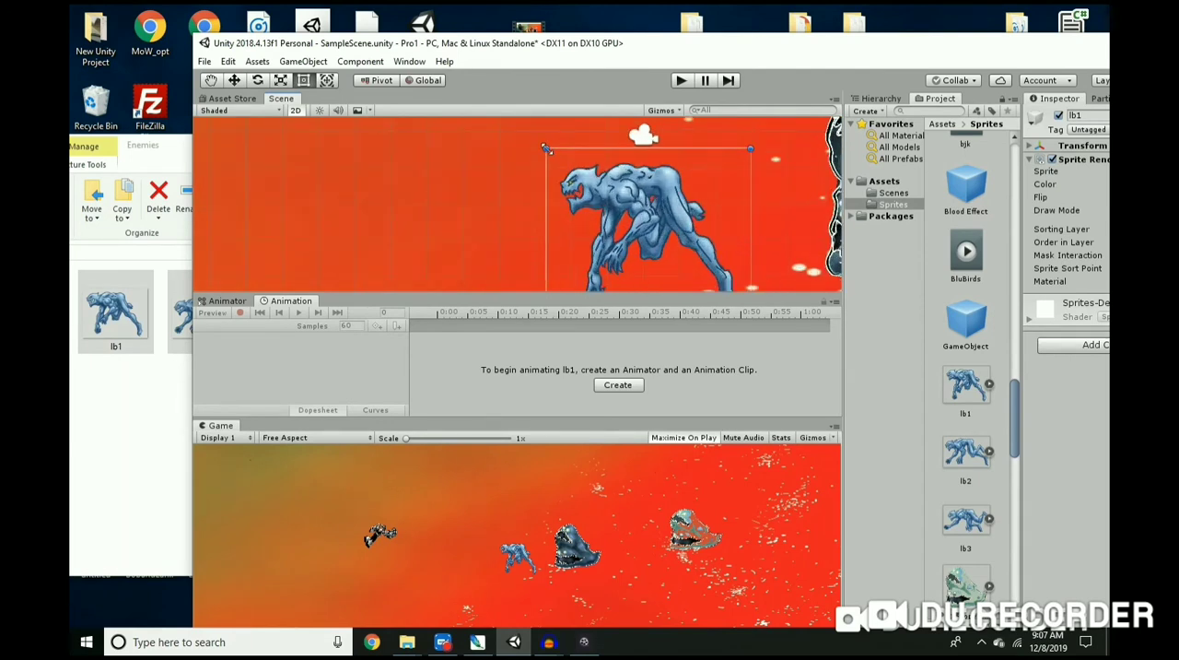
{"action": "left_click_drag", "start_coordinate": [548, 147], "coordinate": [565, 167]}
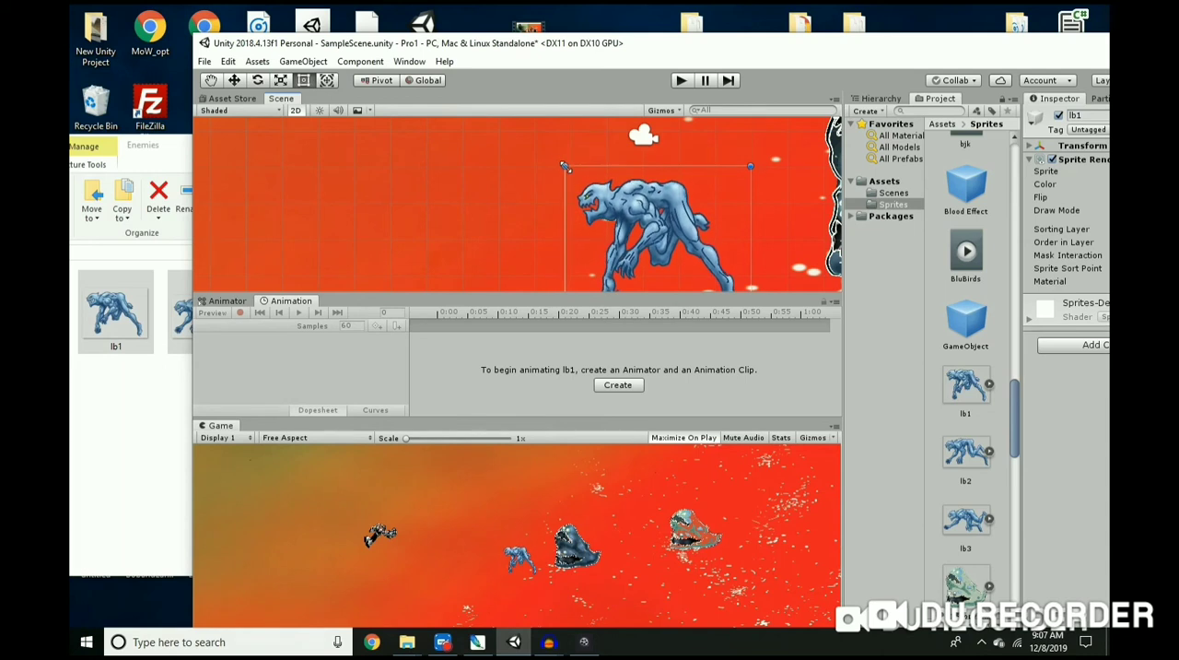
{"action": "left_click", "coordinate": [234, 81]}
{"action": "left_click_drag", "start_coordinate": [665, 238], "coordinate": [530, 205]}
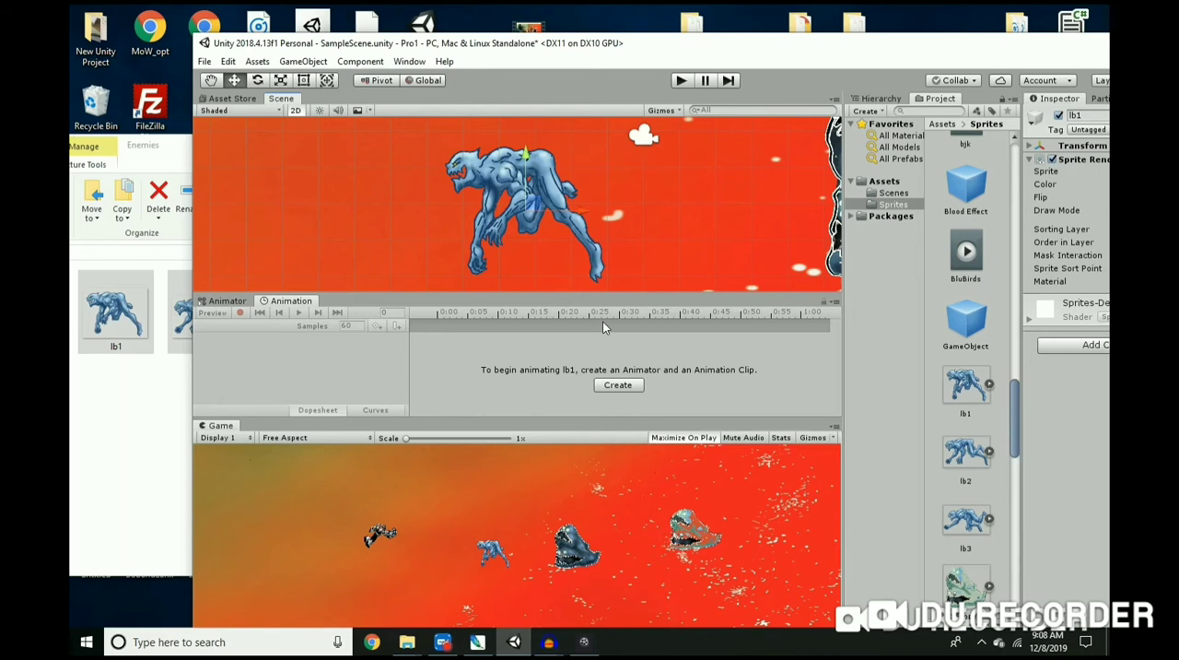
{"action": "left_click", "coordinate": [627, 387]}
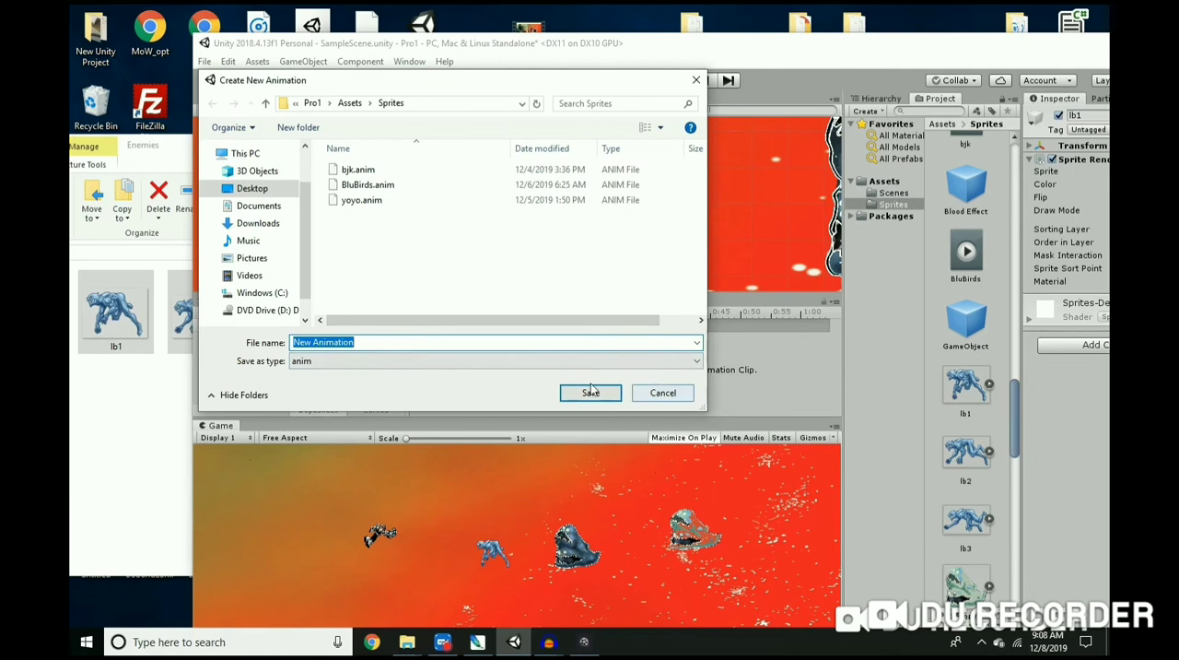
{"action": "left_click", "coordinate": [694, 82]}
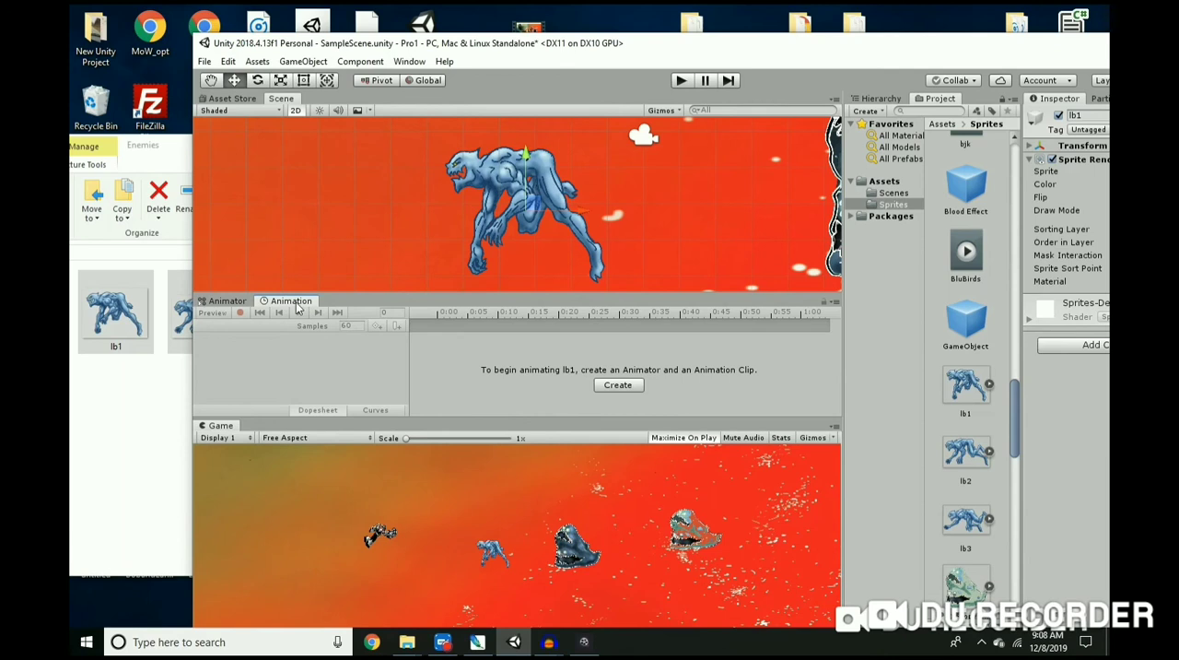
{"action": "left_click", "coordinate": [409, 62]}
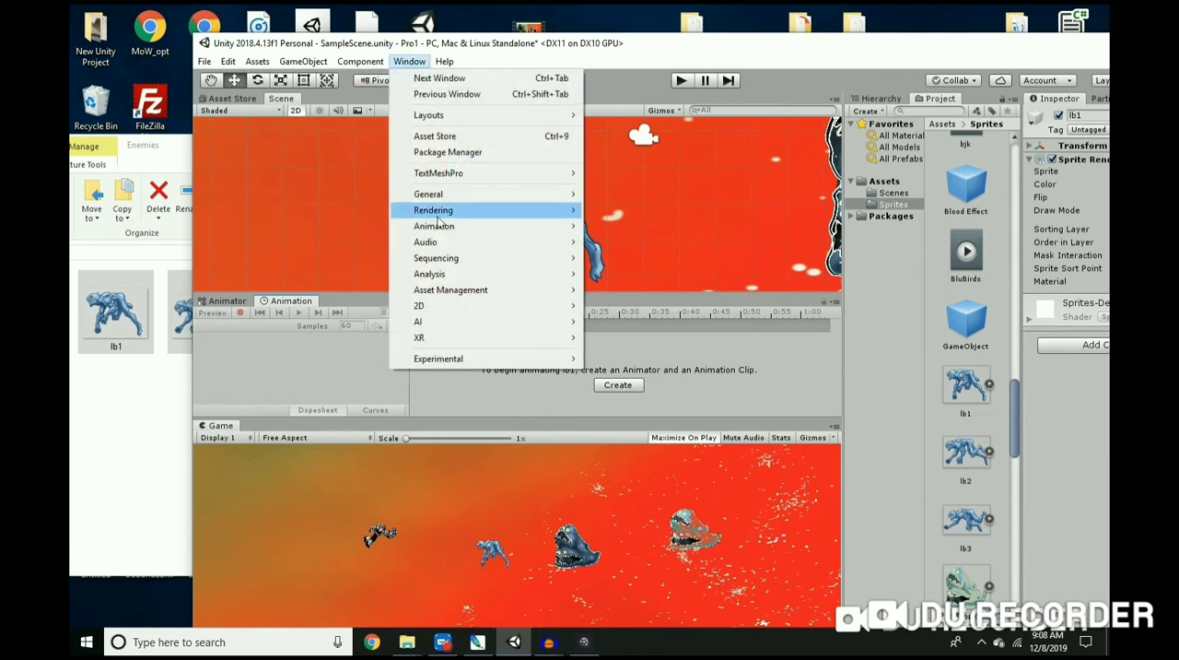
{"action": "mouse_move", "coordinate": [448, 230]}
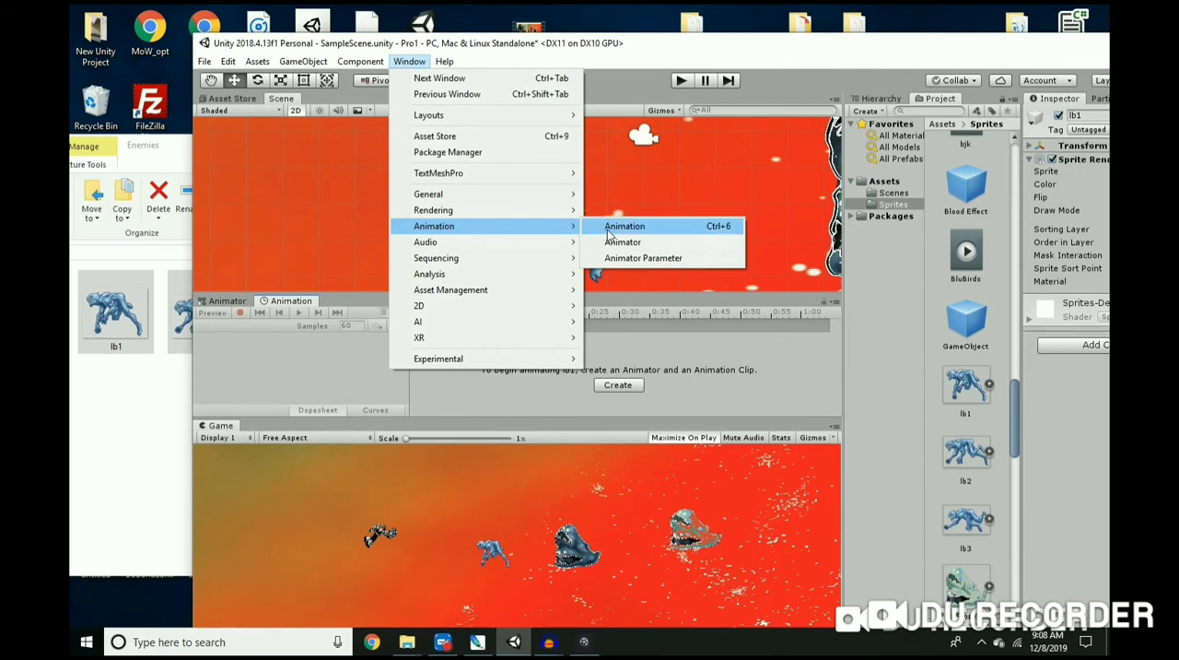
{"action": "left_click", "coordinate": [357, 376]}
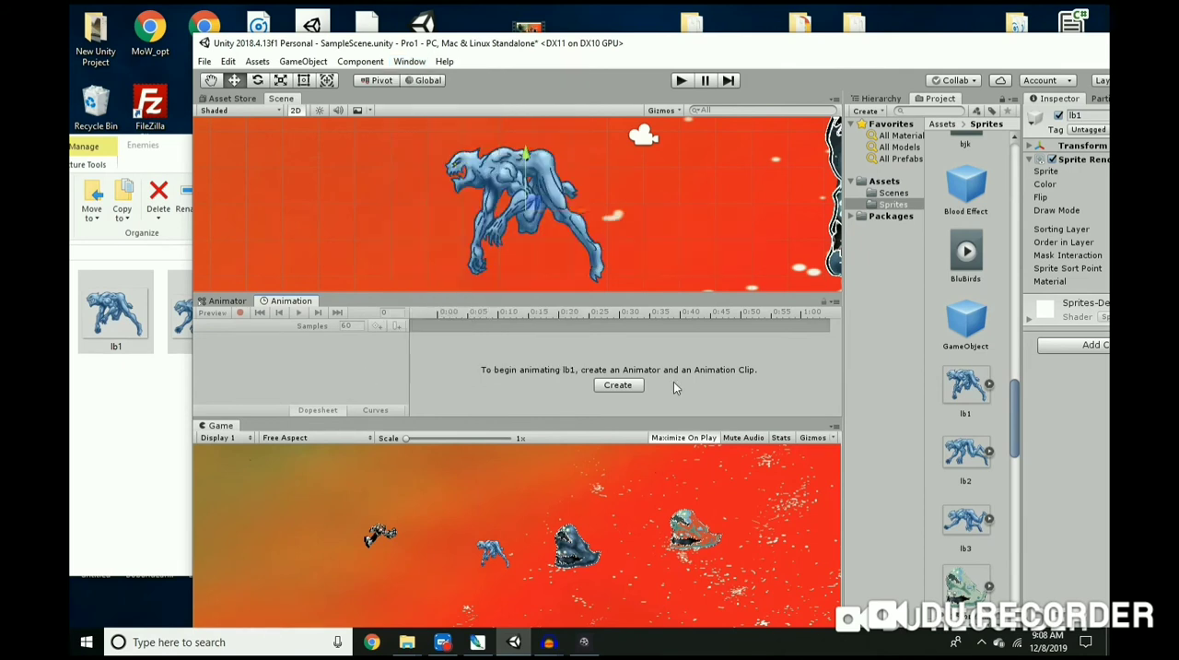
Step: Create an animation clip for the lb1 object and save it as D1 in the Sprites folder
{"action": "left_click", "coordinate": [620, 385]}
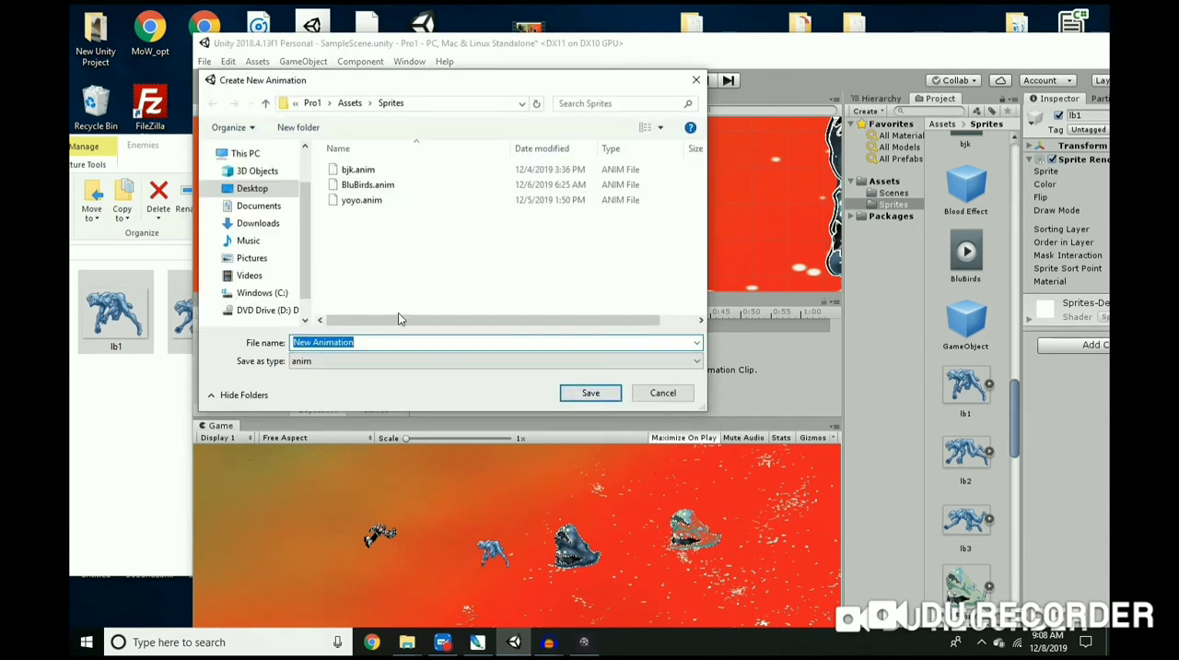
{"action": "type", "text": "D1"}
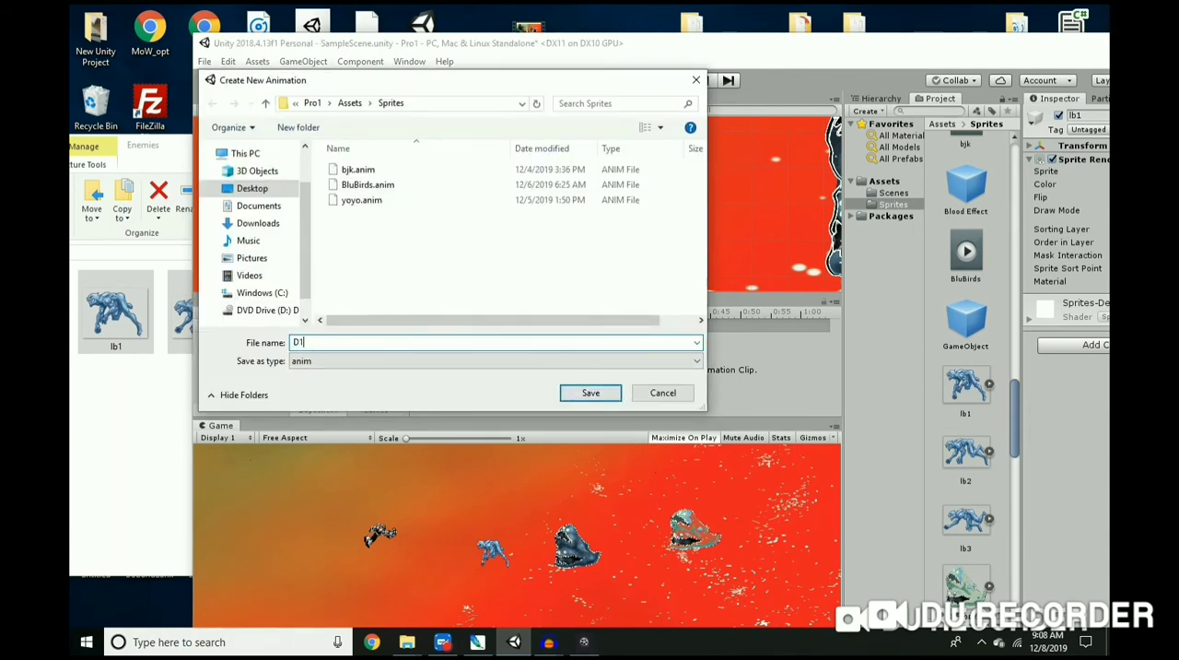
{"action": "left_click", "coordinate": [602, 394]}
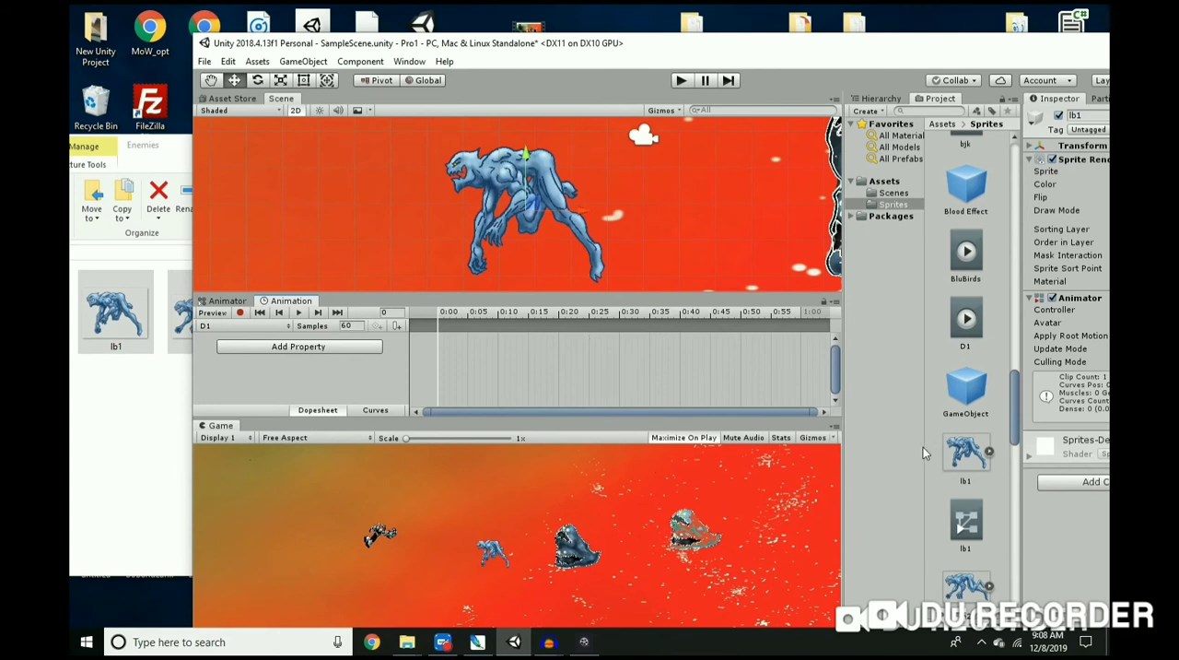
Step: Add the lb1, lb2 and lb3 sprites to the D1 timeline as keyframes at about frames 0, 12 and 28
{"action": "left_click_drag", "start_coordinate": [1014, 425], "coordinate": [1017, 443]}
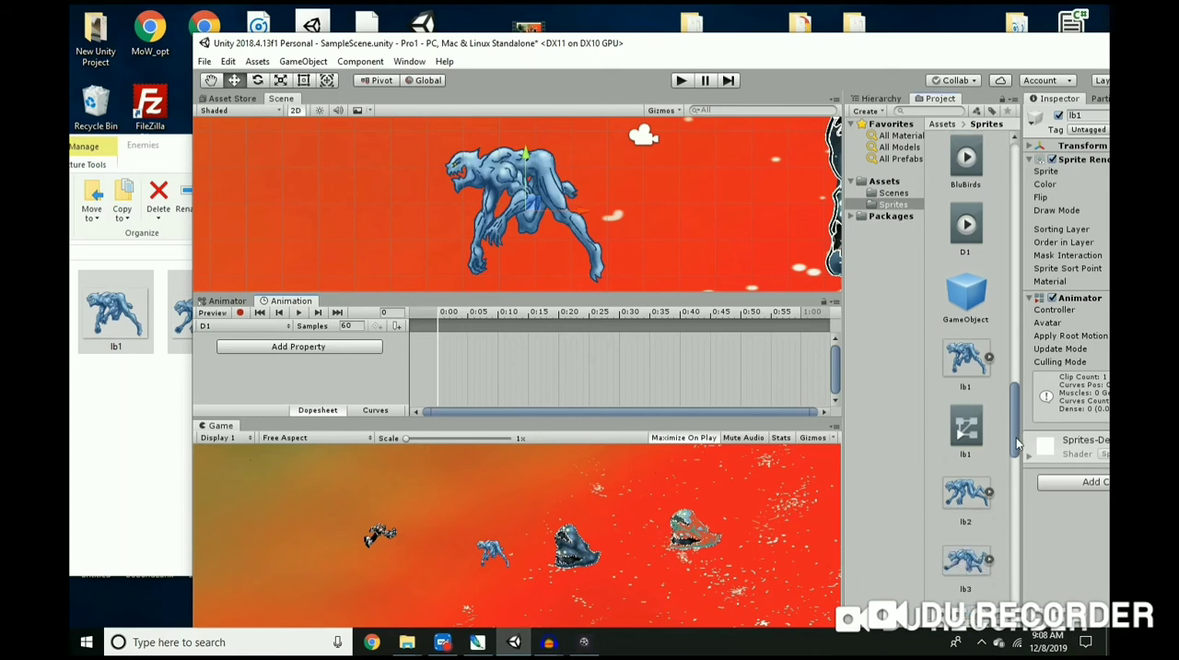
{"action": "left_click_drag", "start_coordinate": [966, 362], "coordinate": [457, 342]}
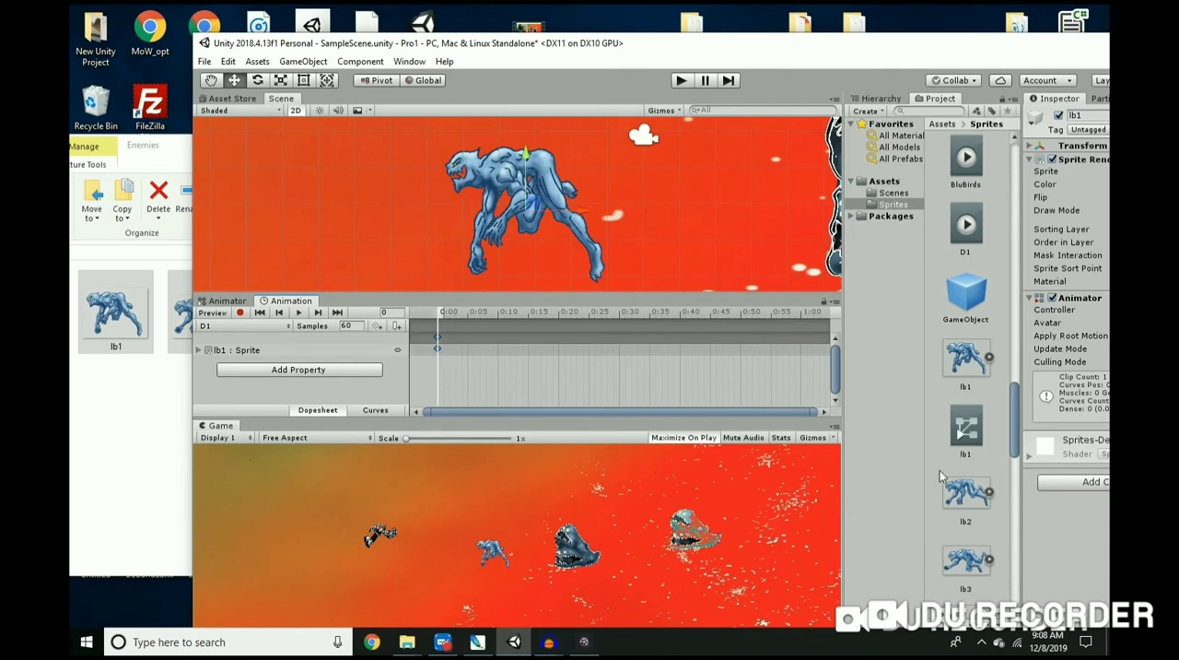
{"action": "left_click_drag", "start_coordinate": [949, 493], "coordinate": [510, 333]}
{"action": "left_click_drag", "start_coordinate": [966, 558], "coordinate": [609, 335]}
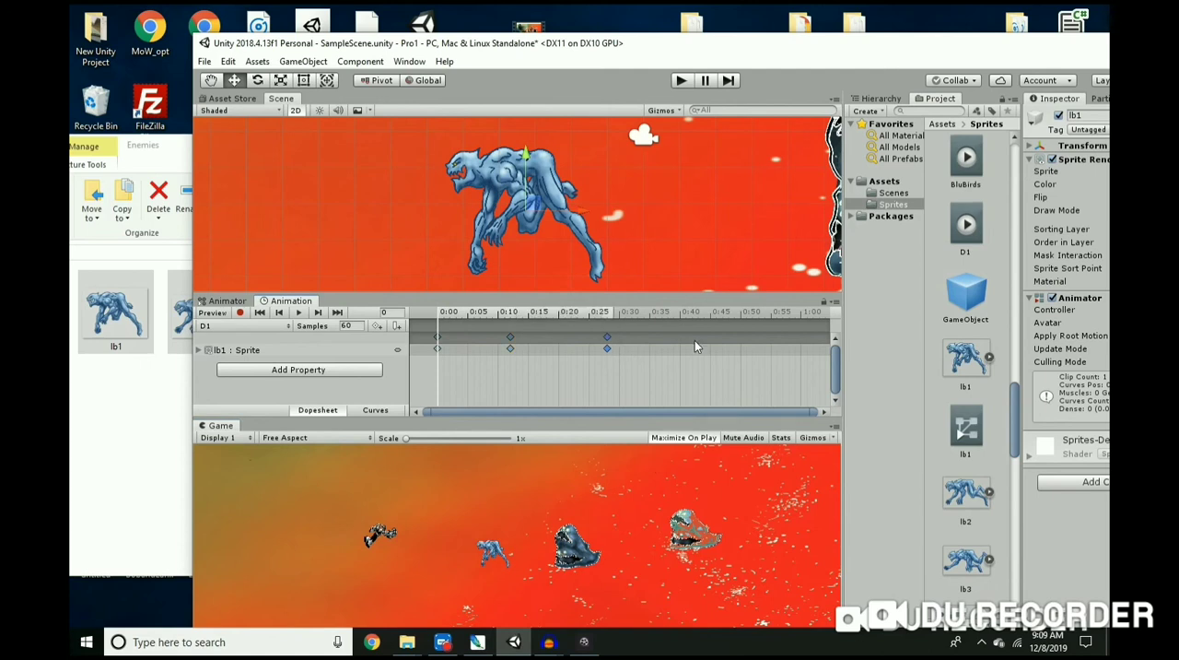
Step: Play the D1 clip to preview the three-pose animation, and stop the playback
{"action": "left_click", "coordinate": [297, 314]}
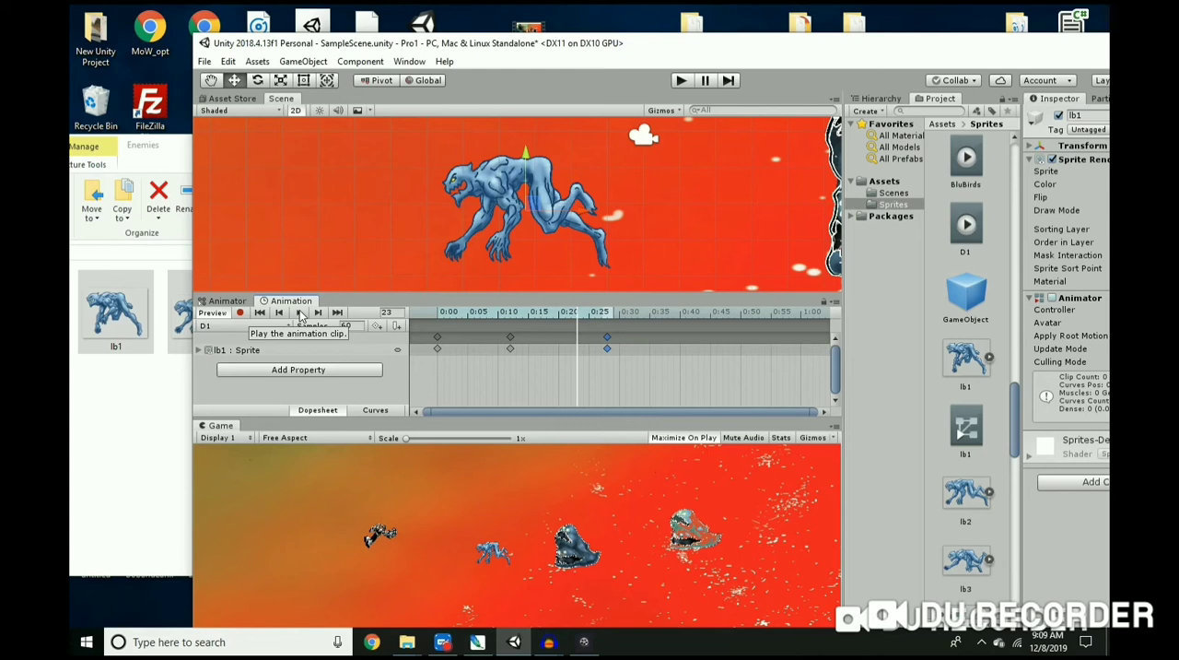
{"action": "left_click", "coordinate": [299, 314]}
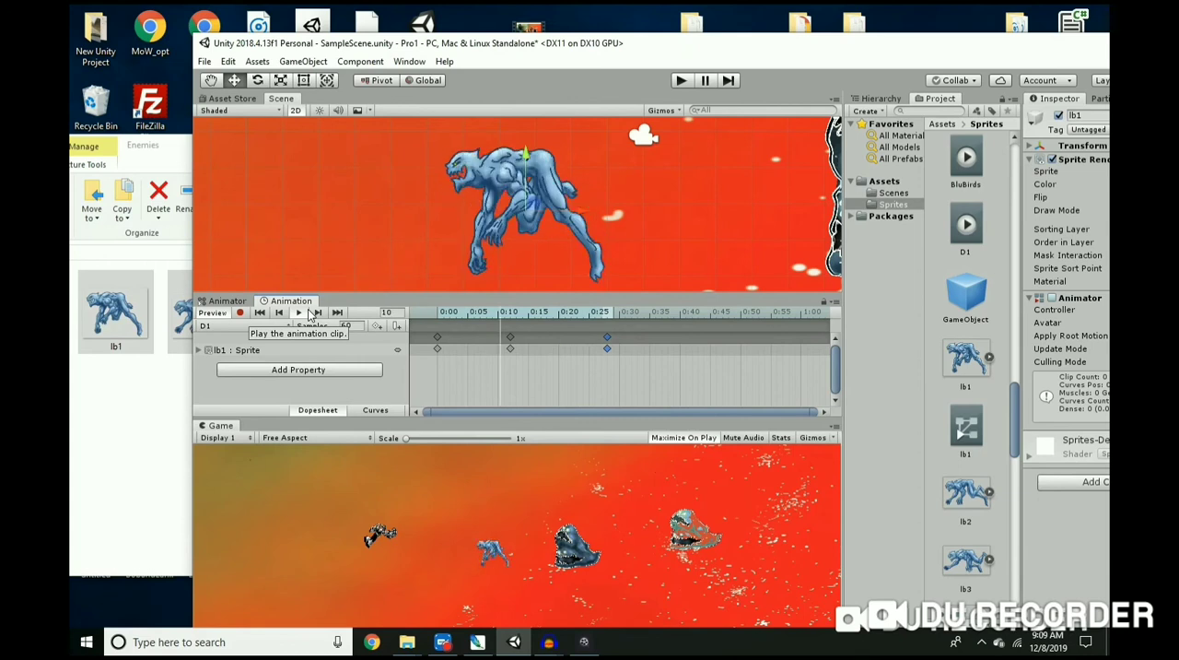
{"action": "left_click", "coordinate": [299, 314]}
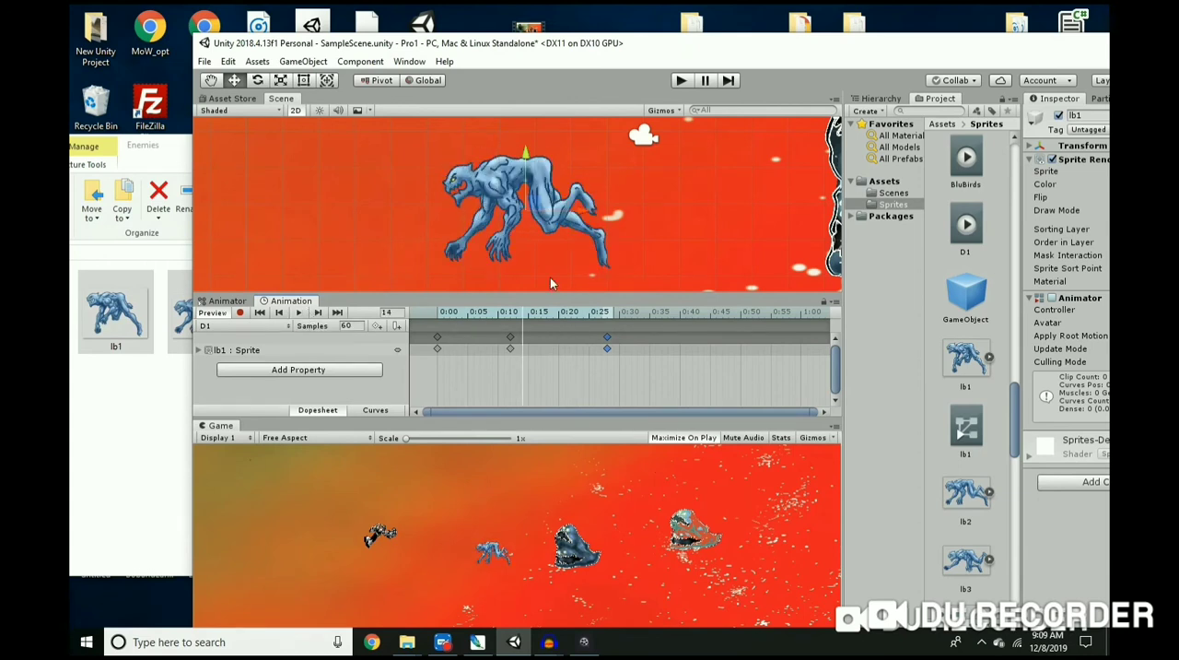
Step: Add three more lb1, four more lb2 and four more lb3 keyframes to the D1 timeline, in sequence up to about frame 40
{"action": "left_click_drag", "start_coordinate": [969, 364], "coordinate": [458, 347]}
{"action": "mouse_move", "coordinate": [961, 362]}
{"action": "left_mouse_down"}
{"action": "mouse_move", "coordinate": [611, 368]}
{"action": "mouse_move", "coordinate": [480, 355]}
{"action": "left_mouse_up"}
{"action": "left_click_drag", "start_coordinate": [979, 358], "coordinate": [553, 365]}
{"action": "left_click_drag", "start_coordinate": [964, 501], "coordinate": [560, 349]}
{"action": "left_click_drag", "start_coordinate": [958, 498], "coordinate": [545, 354]}
{"action": "left_click_drag", "start_coordinate": [975, 498], "coordinate": [584, 350]}
{"action": "left_click_drag", "start_coordinate": [961, 564], "coordinate": [667, 348]}
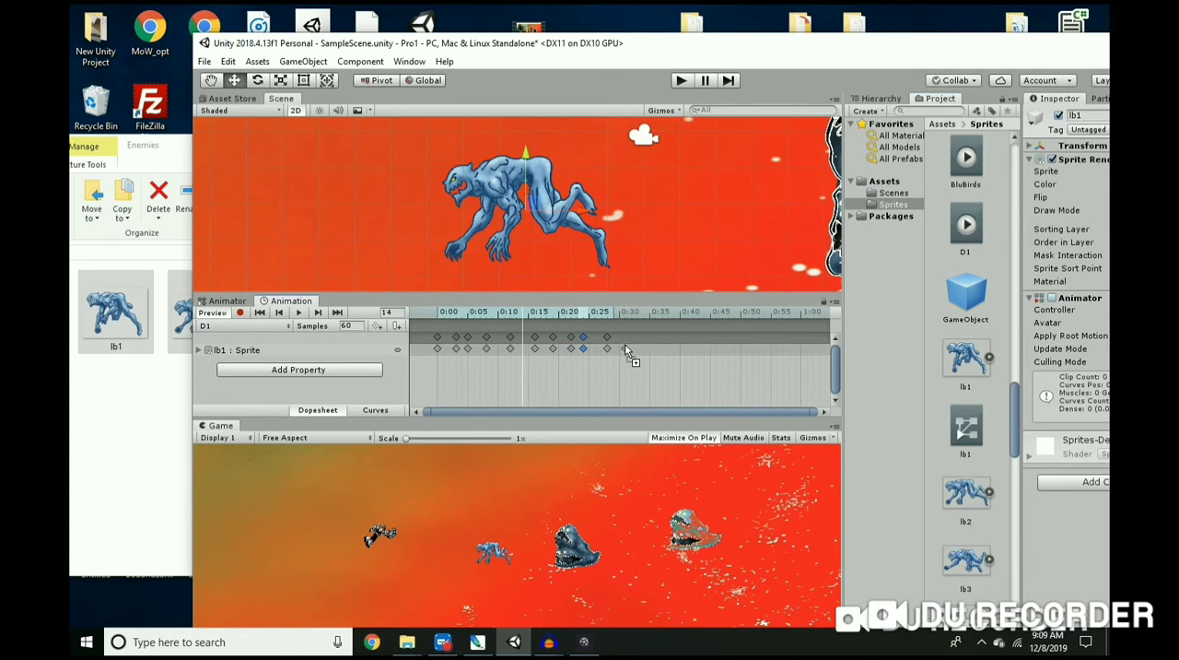
{"action": "left_click_drag", "start_coordinate": [977, 563], "coordinate": [661, 350]}
{"action": "left_click_drag", "start_coordinate": [965, 557], "coordinate": [680, 349]}
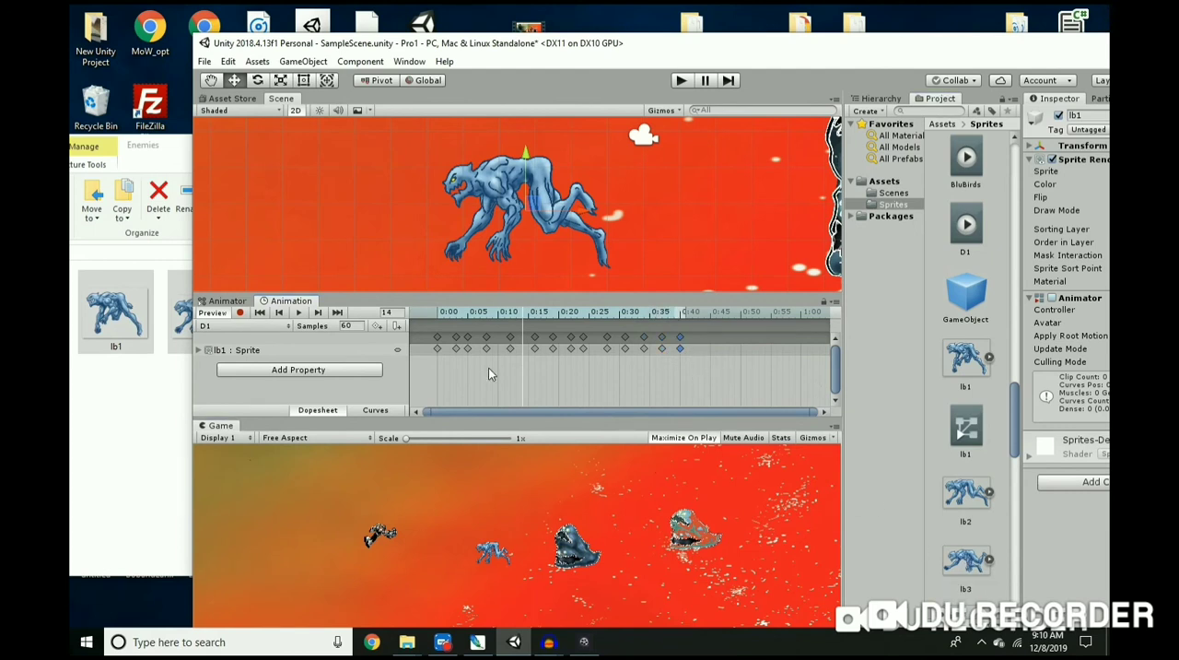
Step: Play the D1 clip while spreading its last three lb3 keyframes to about frames 36, 41 and 47, and stop the playback
{"action": "left_click", "coordinate": [298, 314]}
{"action": "left_click_drag", "start_coordinate": [681, 348], "coordinate": [722, 348]}
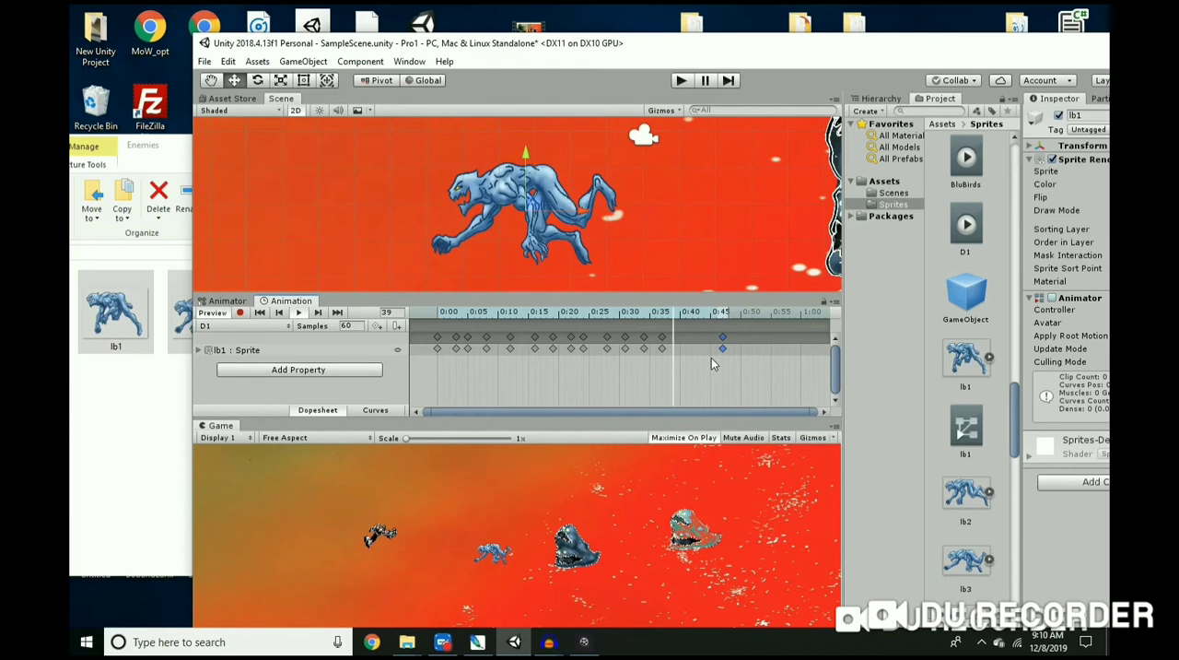
{"action": "left_click_drag", "start_coordinate": [663, 349], "coordinate": [688, 349]}
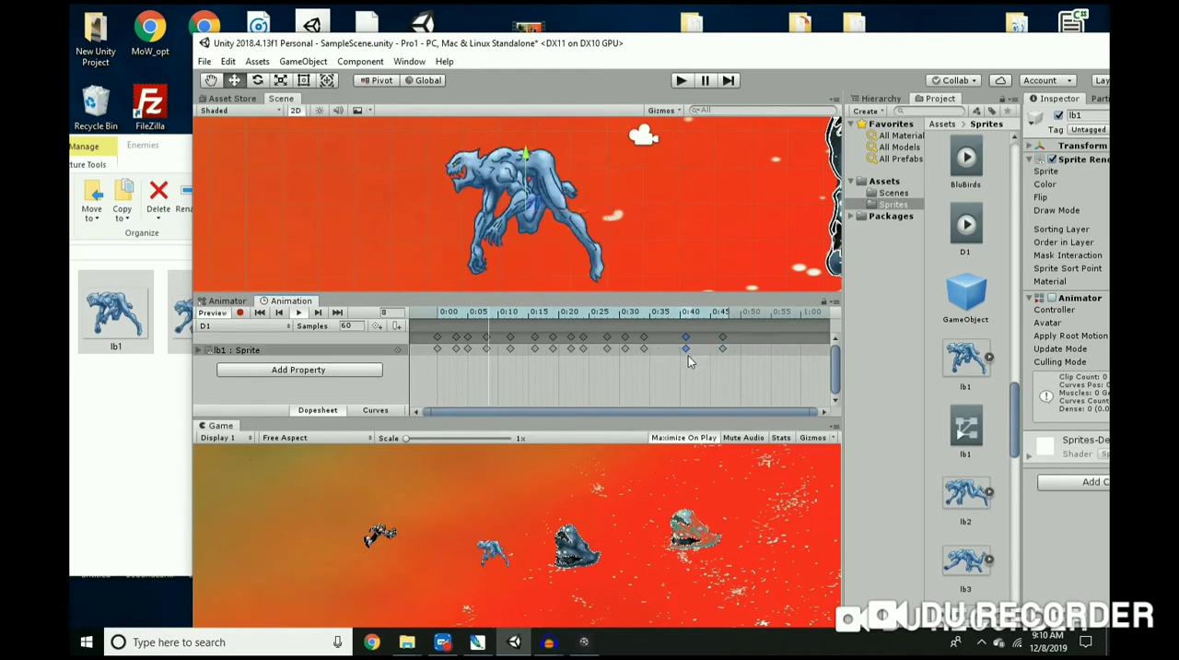
{"action": "left_click", "coordinate": [646, 348]}
{"action": "left_click_drag", "start_coordinate": [649, 348], "coordinate": [656, 350]}
{"action": "left_click", "coordinate": [626, 349]}
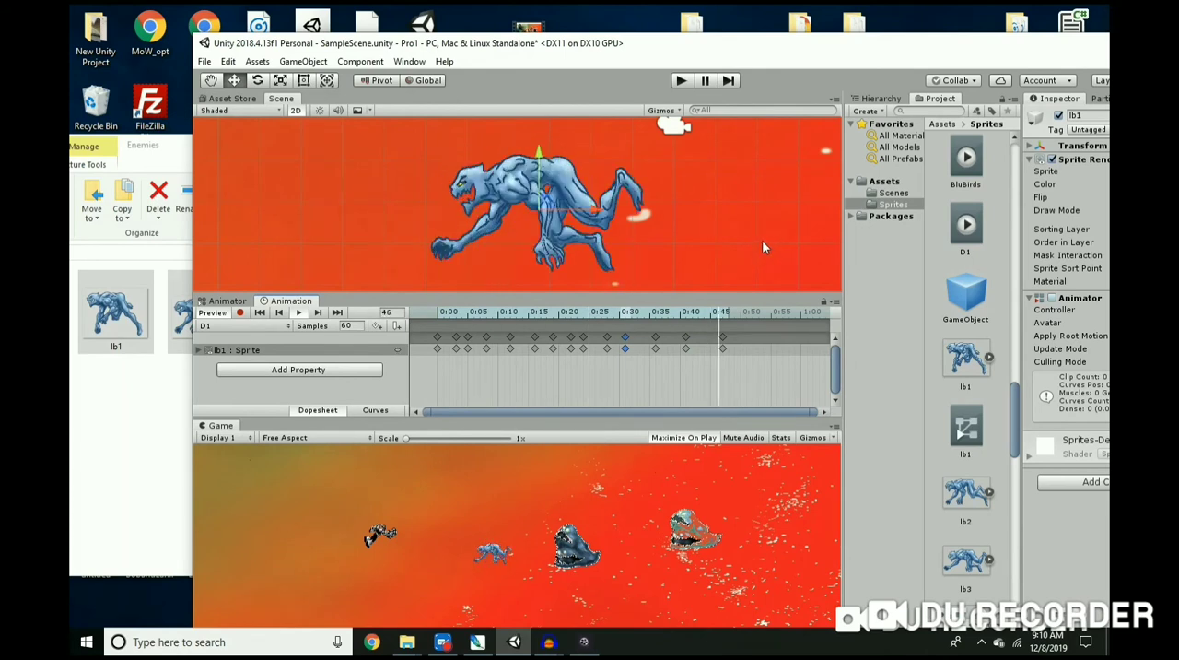
{"action": "left_click", "coordinate": [298, 312]}
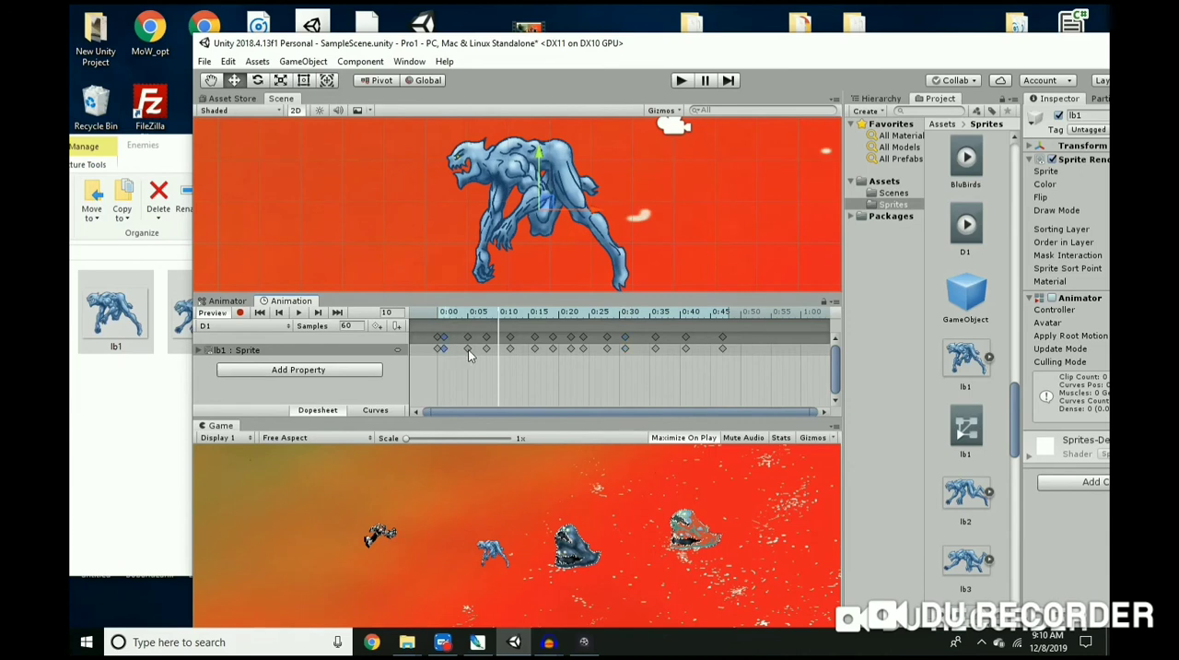
Step: Pack all D1 keyframes one frame apart from frame 0 to frame 13, and preview the animation
{"action": "double_click", "coordinate": [455, 349]}
{"action": "left_click_drag", "start_coordinate": [460, 350], "coordinate": [457, 351]}
{"action": "left_click_drag", "start_coordinate": [535, 349], "coordinate": [471, 354]}
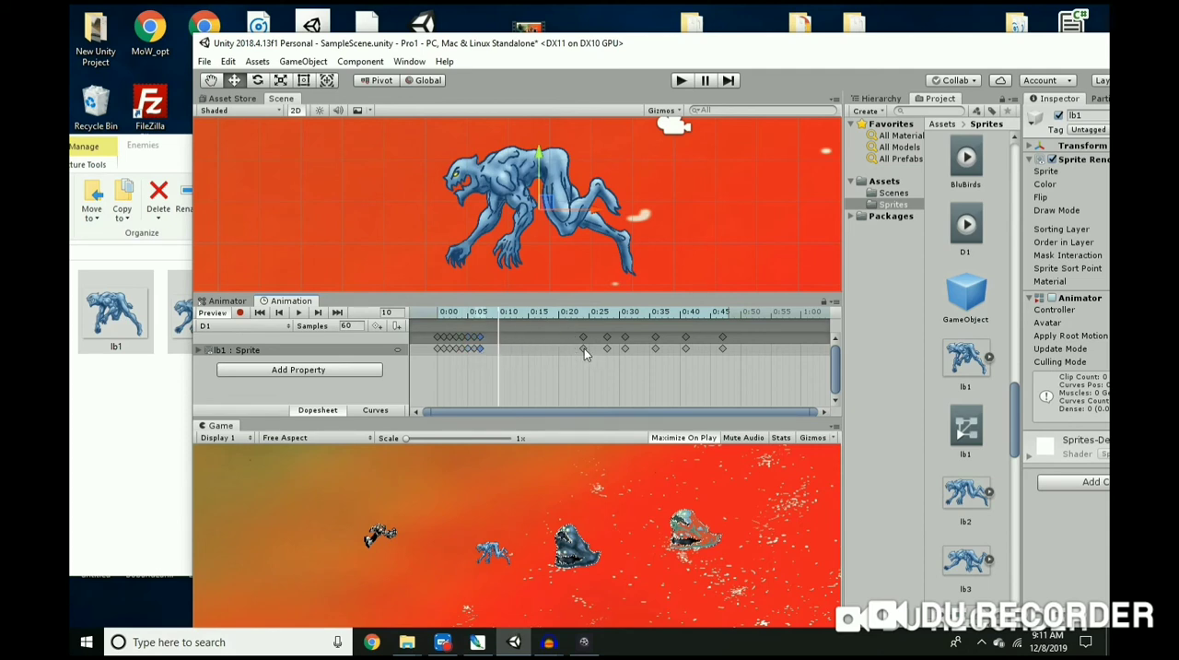
{"action": "left_click_drag", "start_coordinate": [604, 349], "coordinate": [488, 354]}
{"action": "left_click_drag", "start_coordinate": [614, 357], "coordinate": [508, 361]}
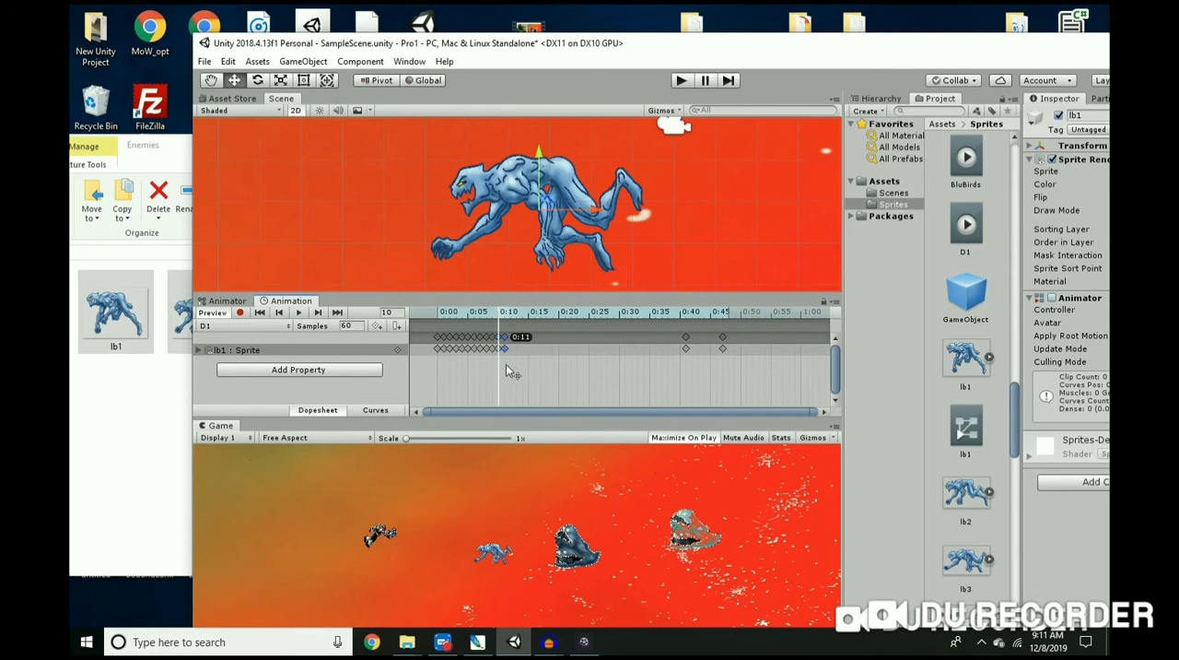
{"action": "left_click_drag", "start_coordinate": [685, 348], "coordinate": [514, 364]}
{"action": "left_click_drag", "start_coordinate": [724, 346], "coordinate": [517, 361]}
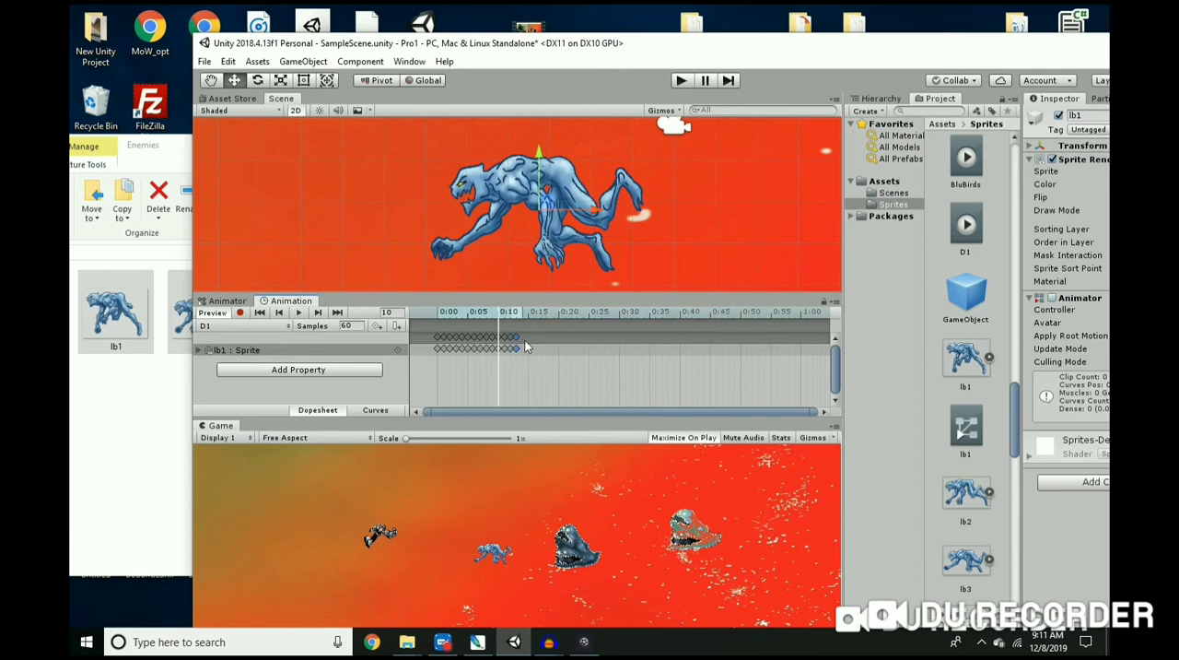
{"action": "left_click", "coordinate": [299, 314]}
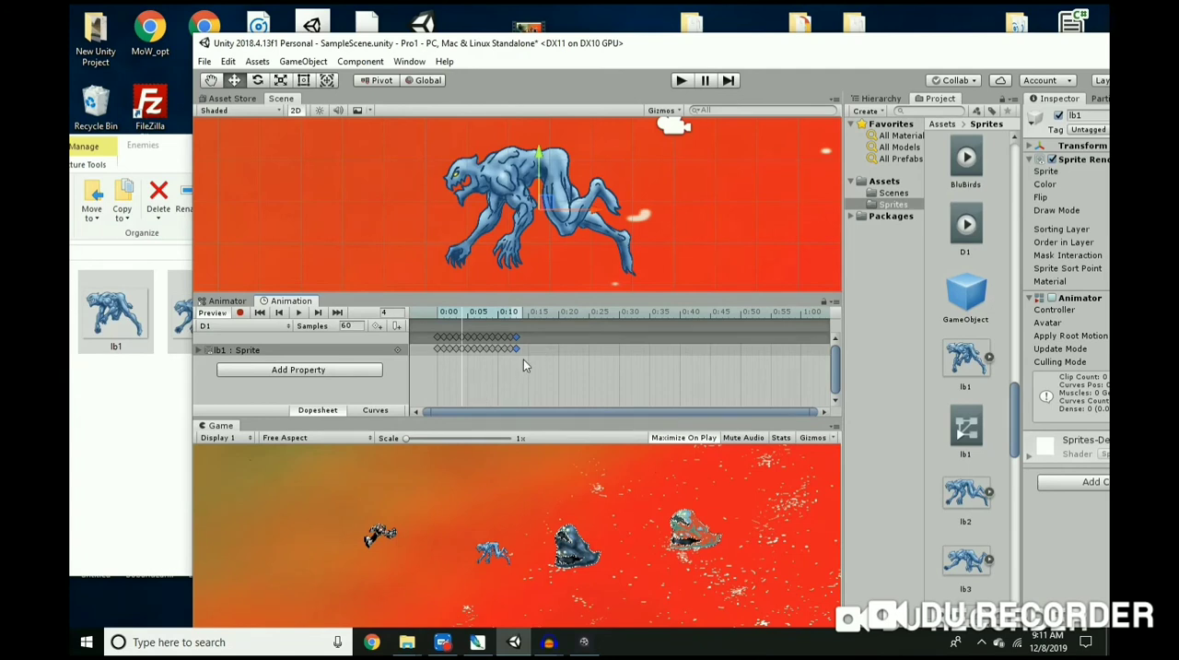
Step: Paste a copy of all D1 keyframes at frame 15 and spread the copies out to about frame 50 while playing the clip
{"action": "left_click_drag", "start_coordinate": [523, 366], "coordinate": [434, 337]}
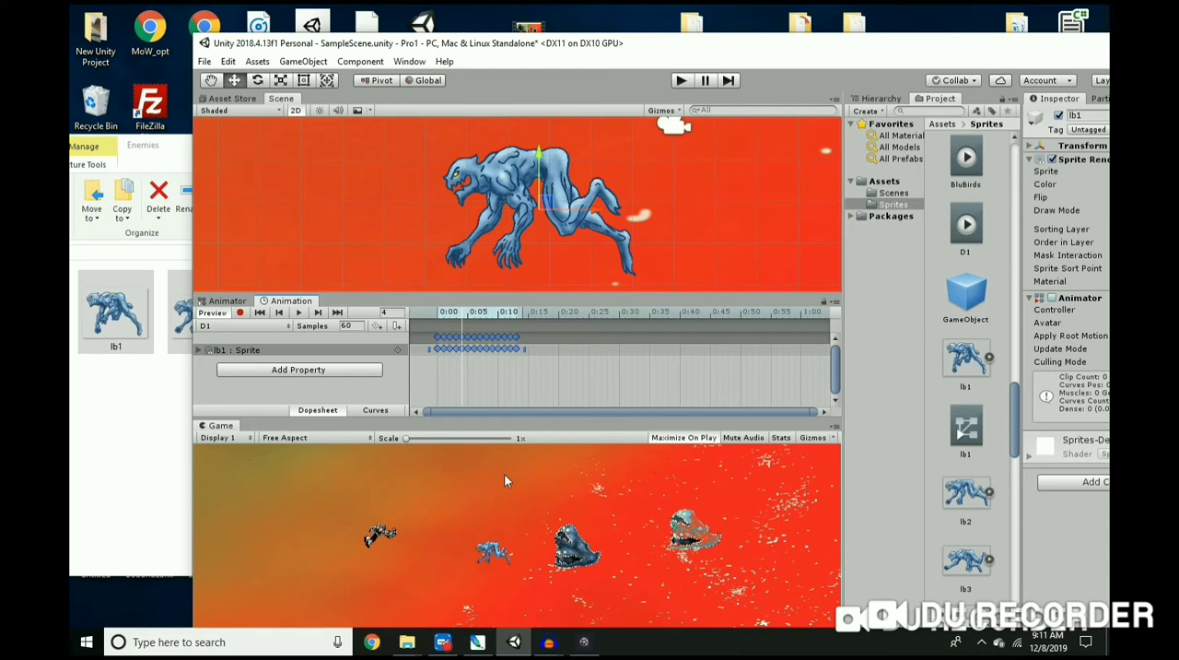
{"action": "left_click", "coordinate": [227, 61]}
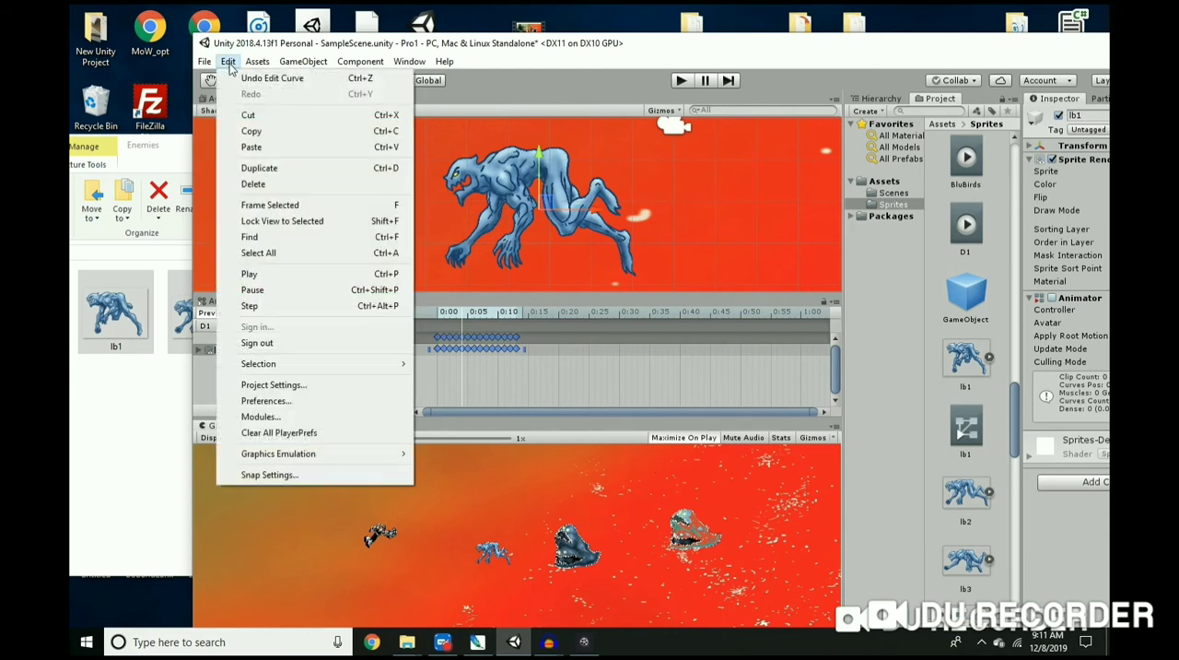
{"action": "left_click", "coordinate": [252, 130]}
{"action": "left_click", "coordinate": [469, 323]}
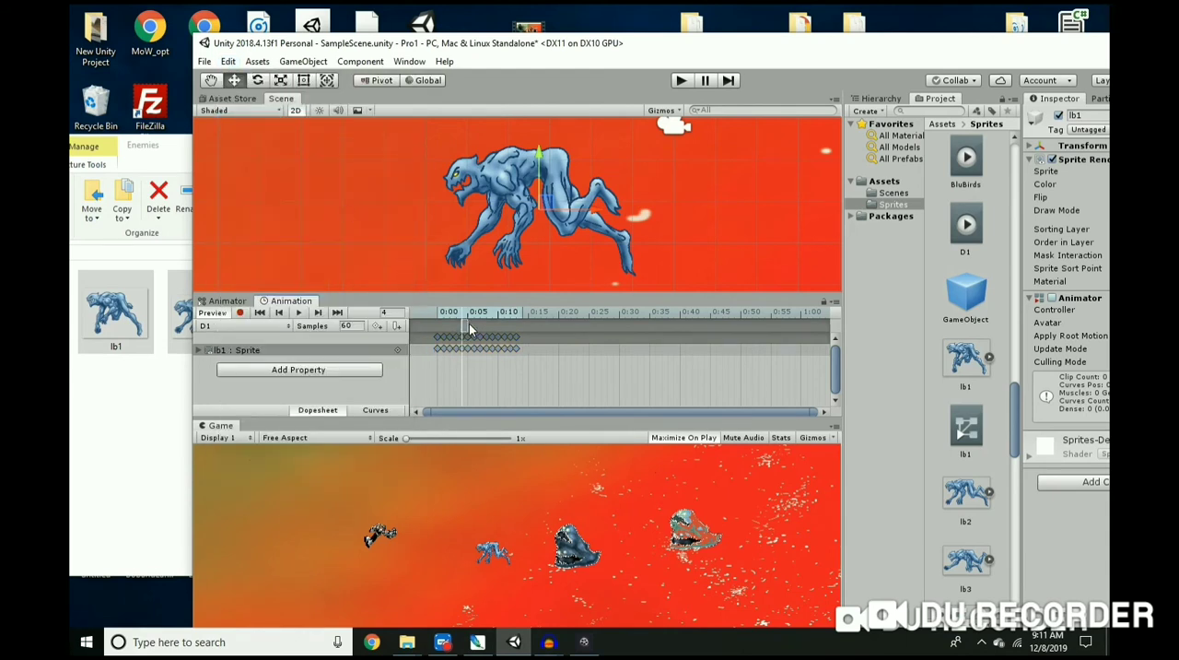
{"action": "left_click_drag", "start_coordinate": [467, 315], "coordinate": [528, 328]}
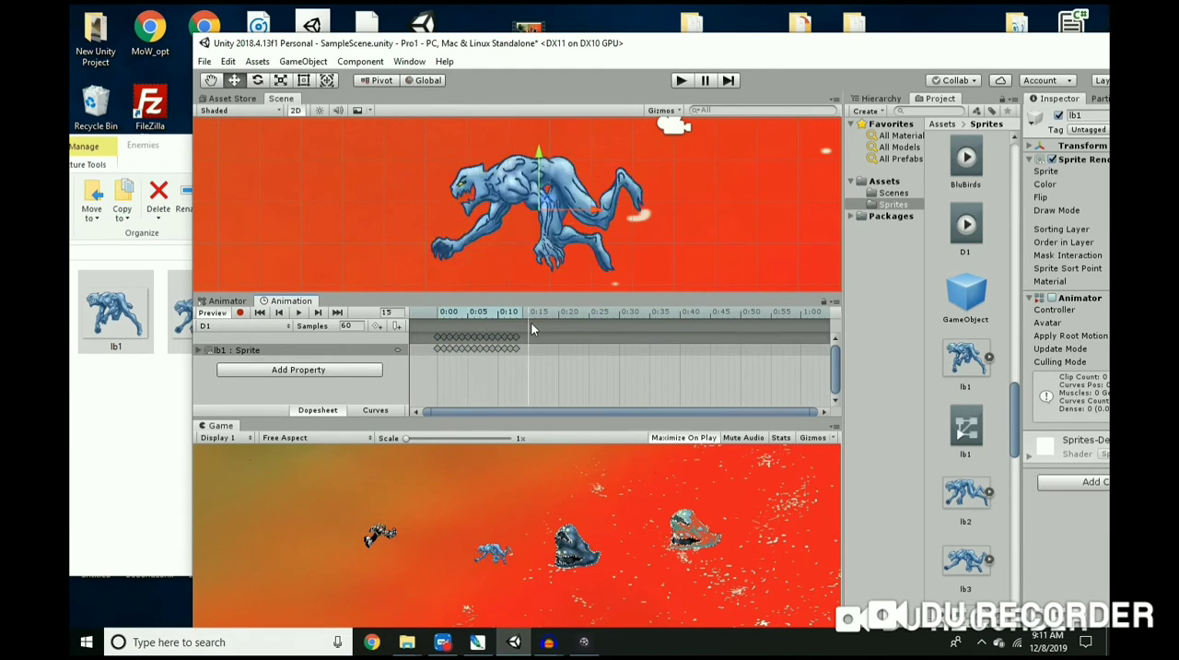
{"action": "left_click", "coordinate": [227, 61]}
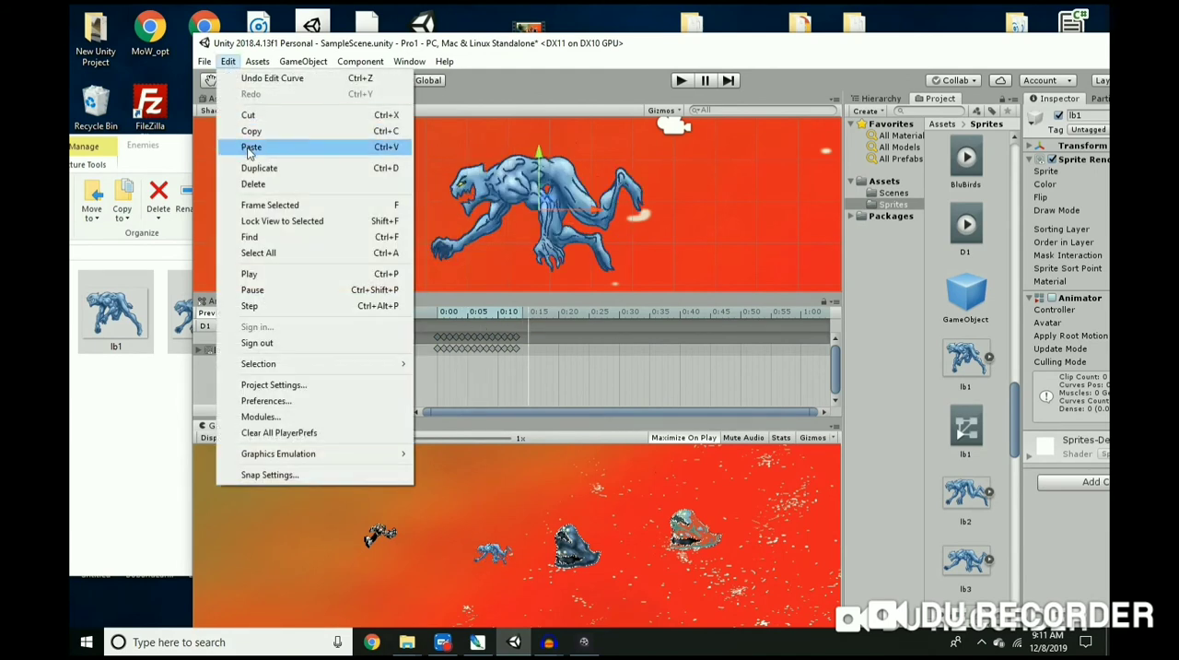
{"action": "left_click", "coordinate": [248, 150]}
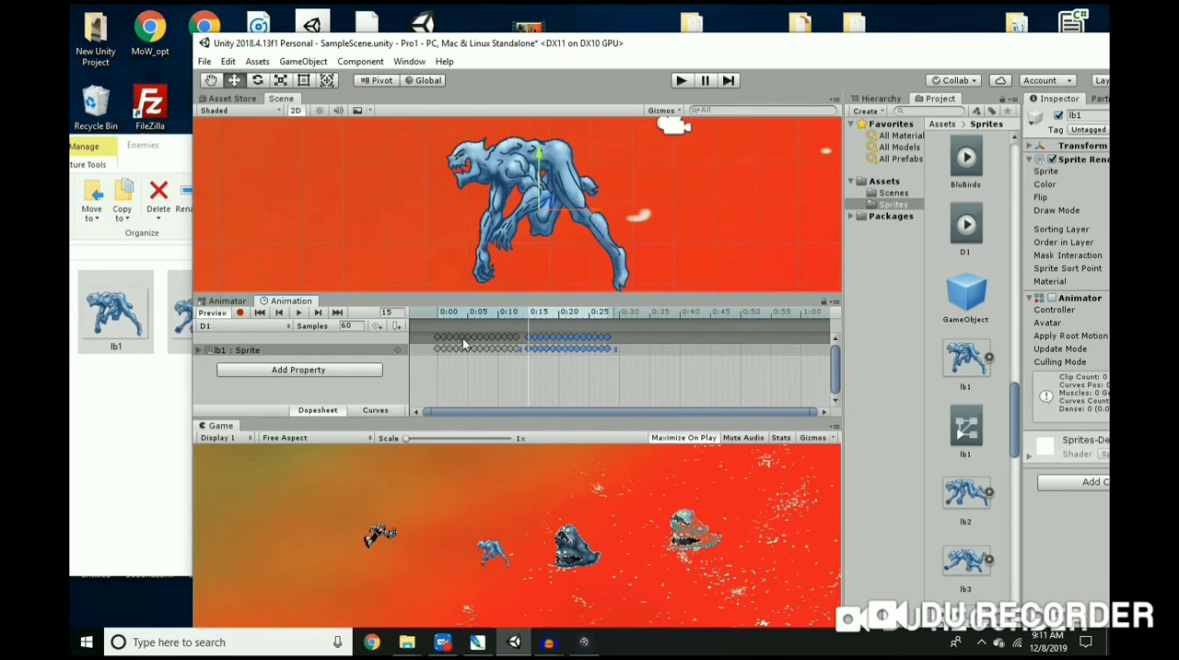
{"action": "left_click", "coordinate": [301, 314]}
{"action": "left_click_drag", "start_coordinate": [610, 349], "coordinate": [742, 358]}
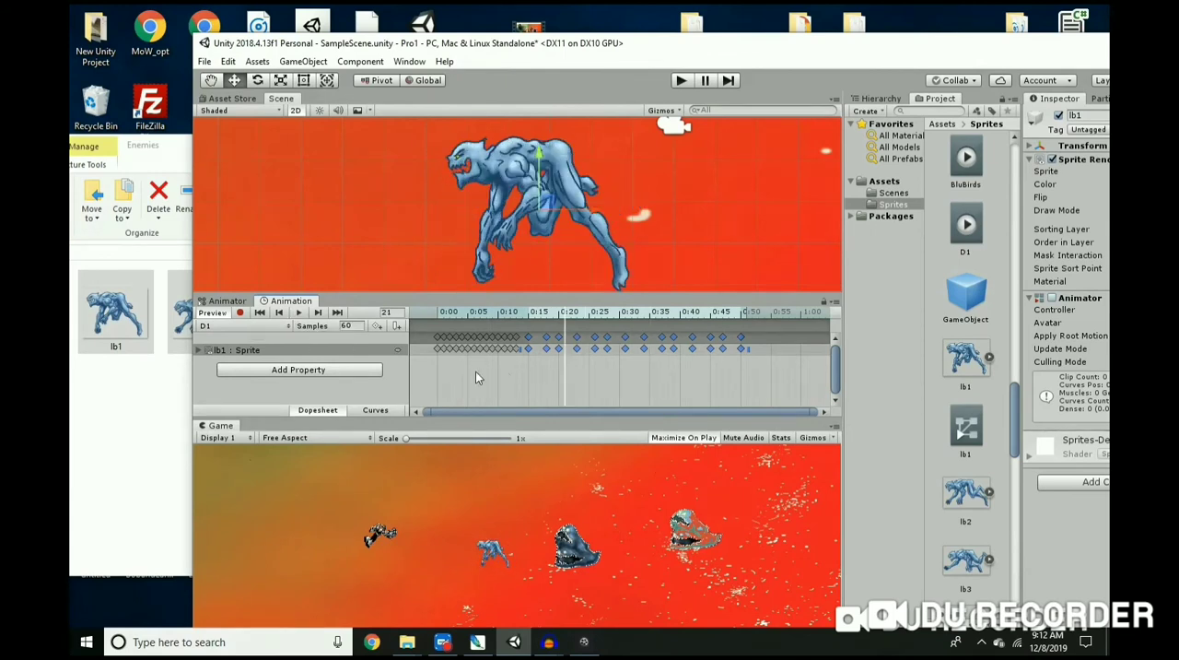
Step: Copy the closely packed keyframes at the start of the D1 clip and paste them at frame 52
{"action": "left_click_drag", "start_coordinate": [446, 334], "coordinate": [433, 326]}
{"action": "left_click", "coordinate": [228, 61]}
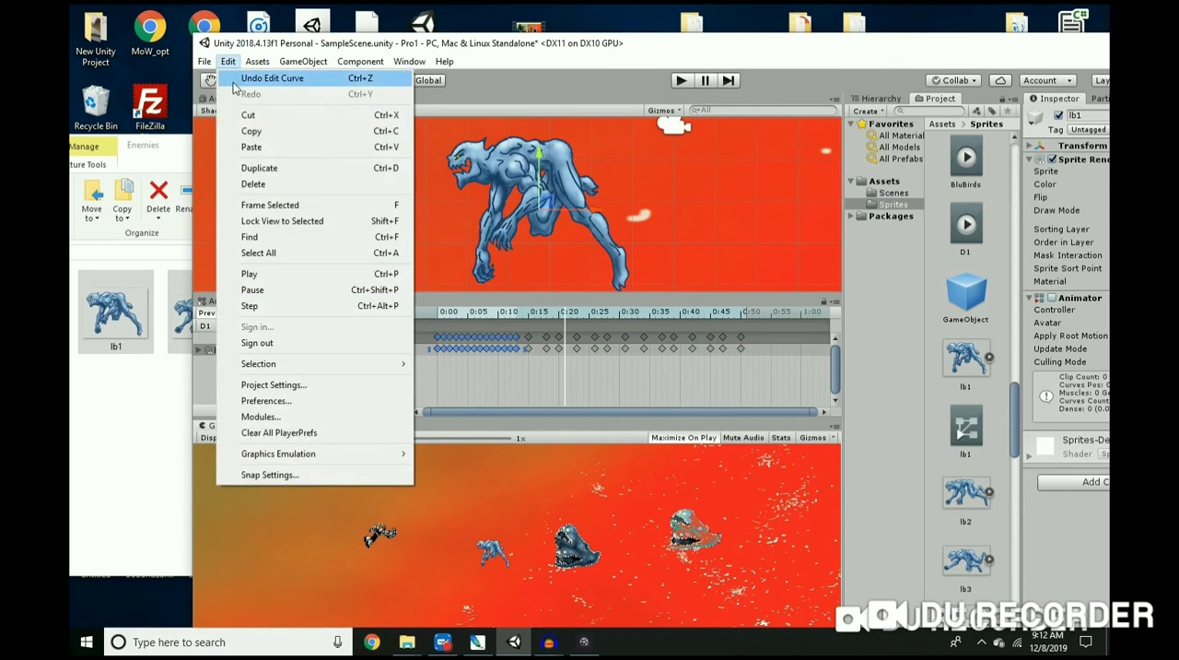
{"action": "left_click", "coordinate": [250, 126]}
{"action": "left_click", "coordinate": [229, 62]}
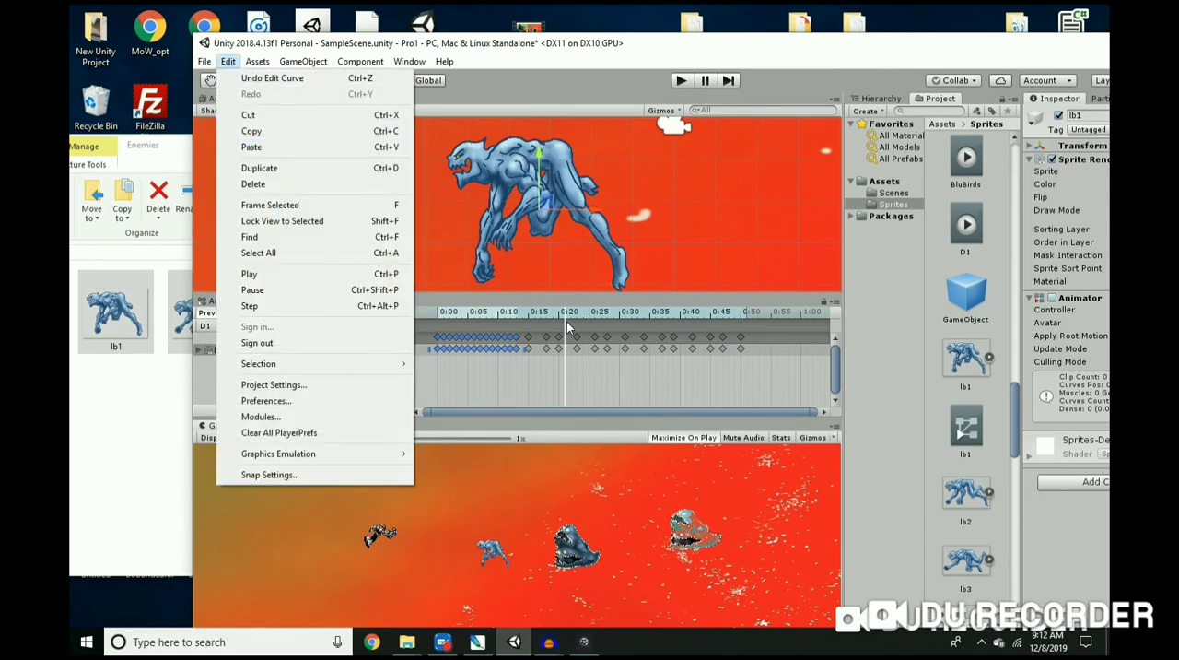
{"action": "left_click_drag", "start_coordinate": [565, 322], "coordinate": [754, 338]}
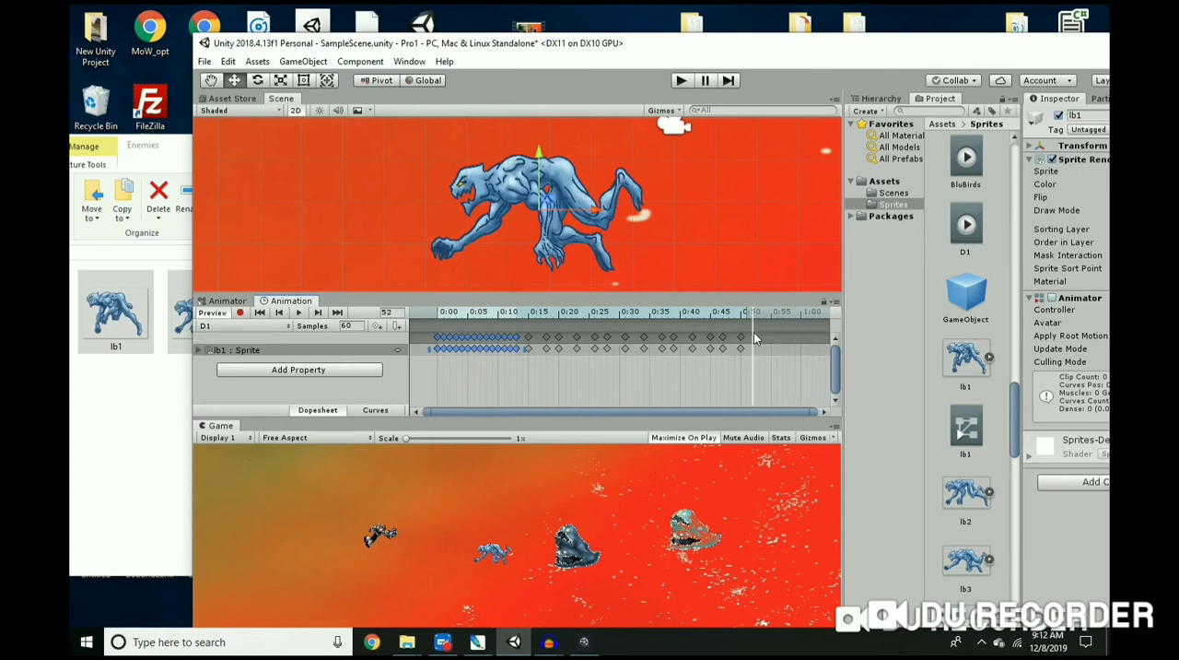
{"action": "left_click", "coordinate": [228, 61]}
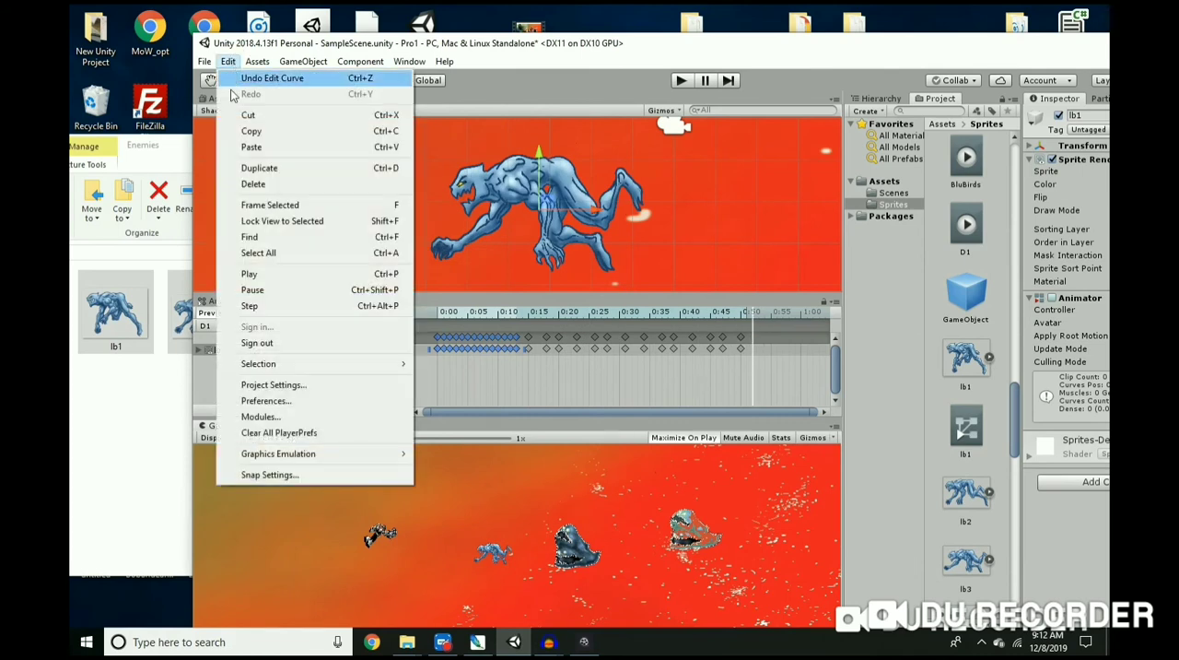
{"action": "left_click", "coordinate": [250, 147]}
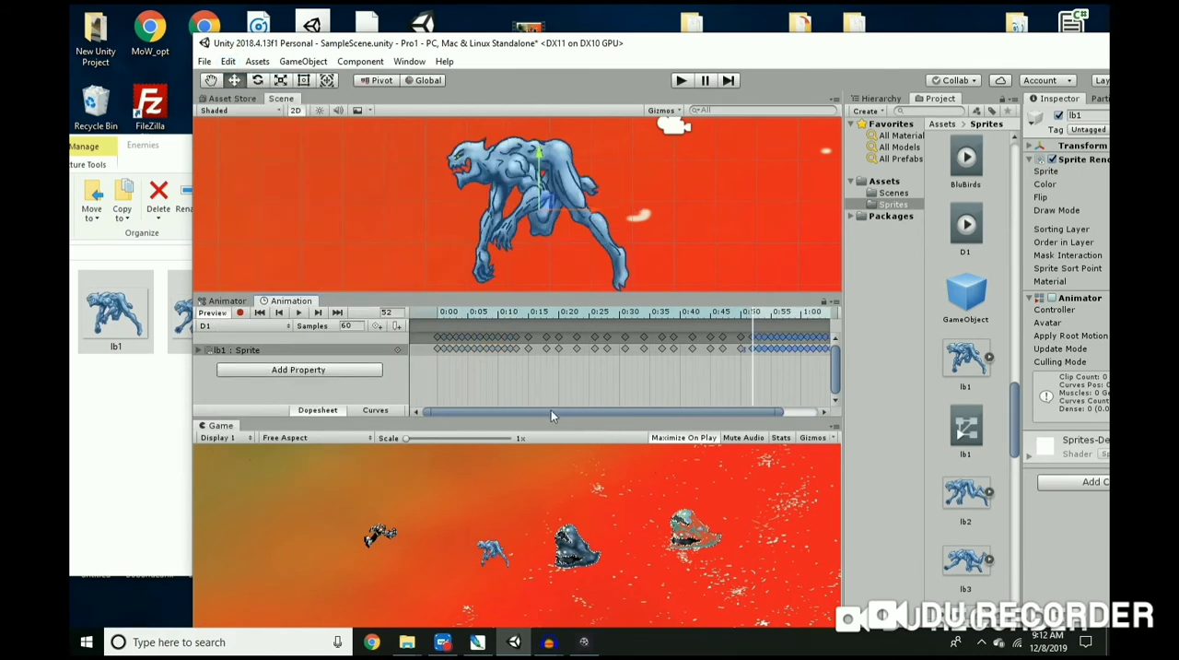
Step: Paste the copied keyframe block once more at frame 66 of the D1 timeline
{"action": "left_click_drag", "start_coordinate": [551, 411], "coordinate": [649, 422]}
{"action": "left_click_drag", "start_coordinate": [716, 324], "coordinate": [804, 328]}
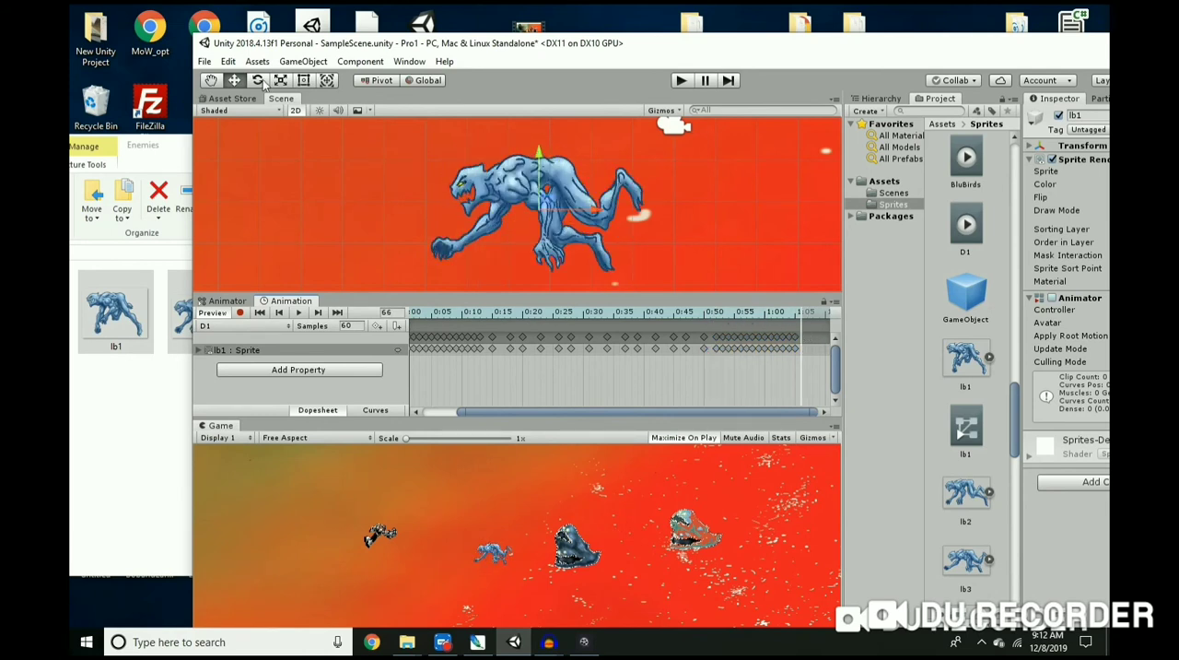
{"action": "left_click", "coordinate": [228, 61]}
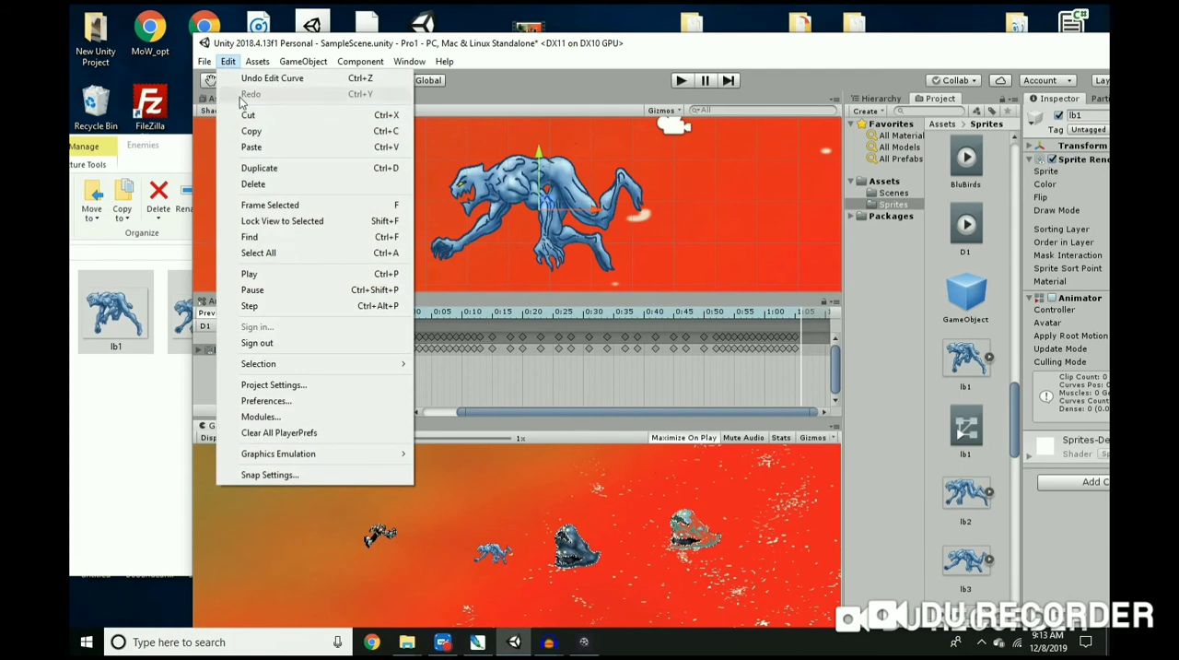
{"action": "left_click", "coordinate": [250, 148]}
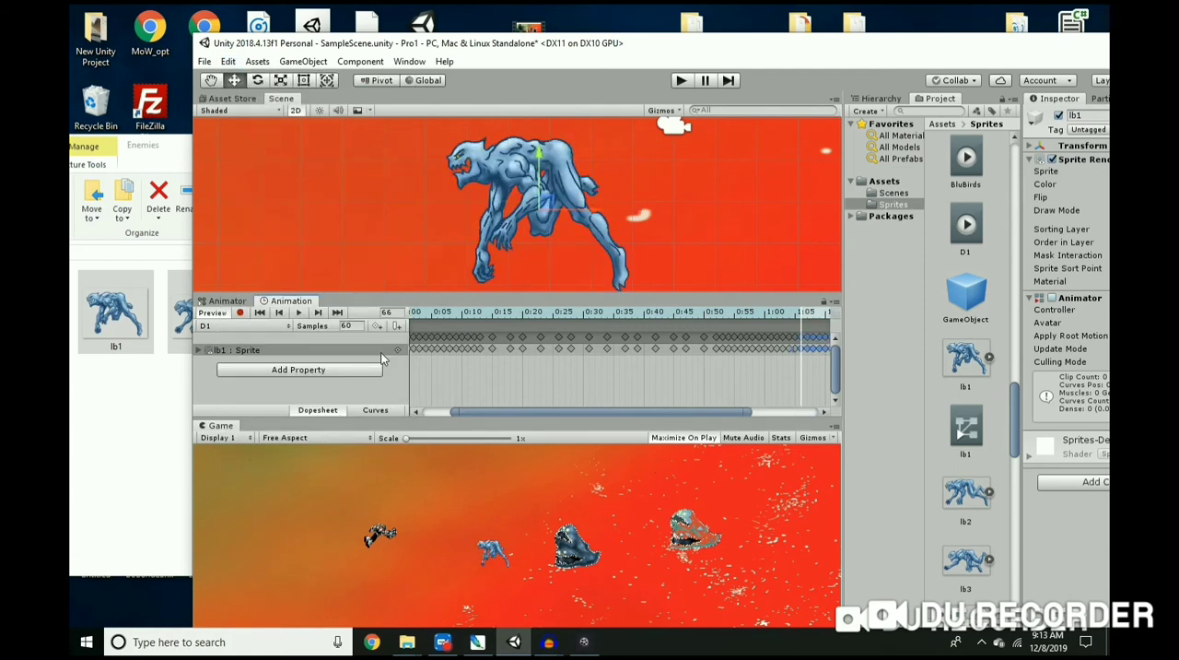
Step: Return to frame 0 and play the extended D1 clip to preview the enemy's movement, and stop the playback
{"action": "left_click_drag", "start_coordinate": [800, 316], "coordinate": [401, 310]}
{"action": "left_click_drag", "start_coordinate": [469, 413], "coordinate": [417, 416]}
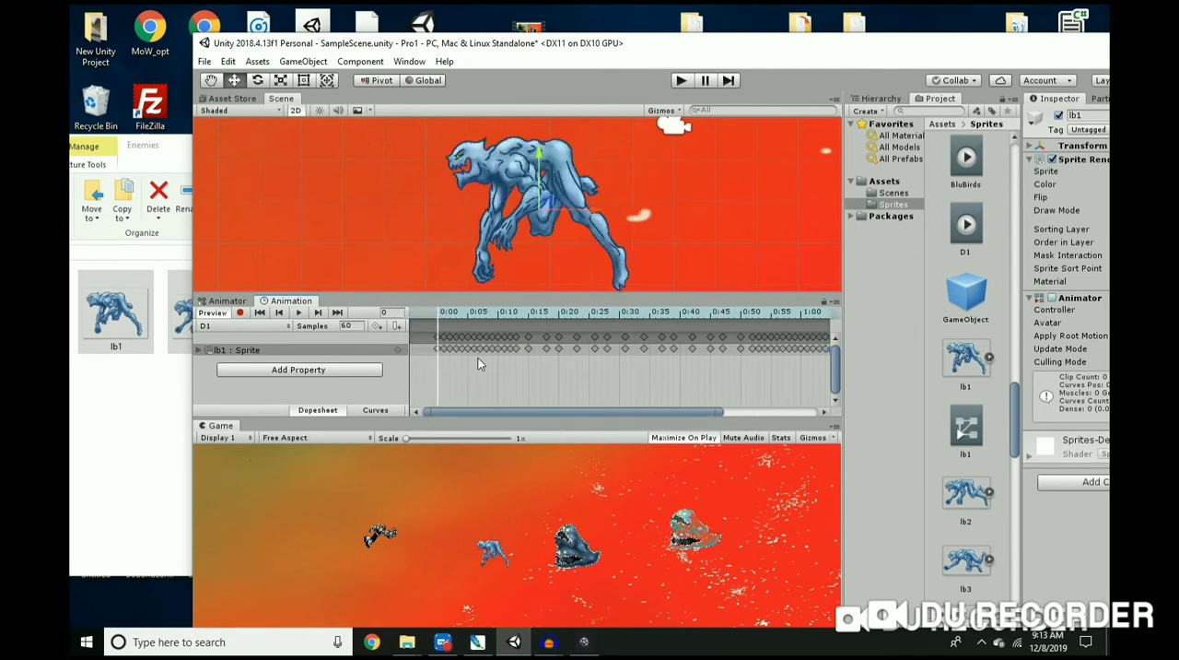
{"action": "left_click", "coordinate": [299, 314]}
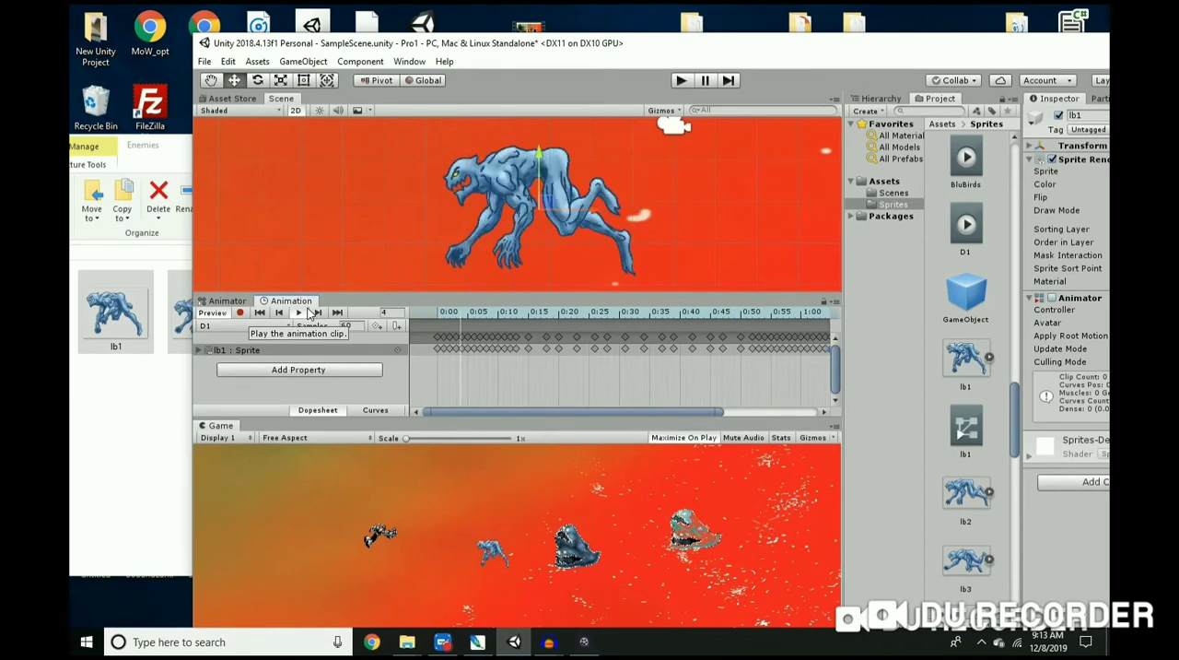
{"action": "left_click", "coordinate": [297, 314]}
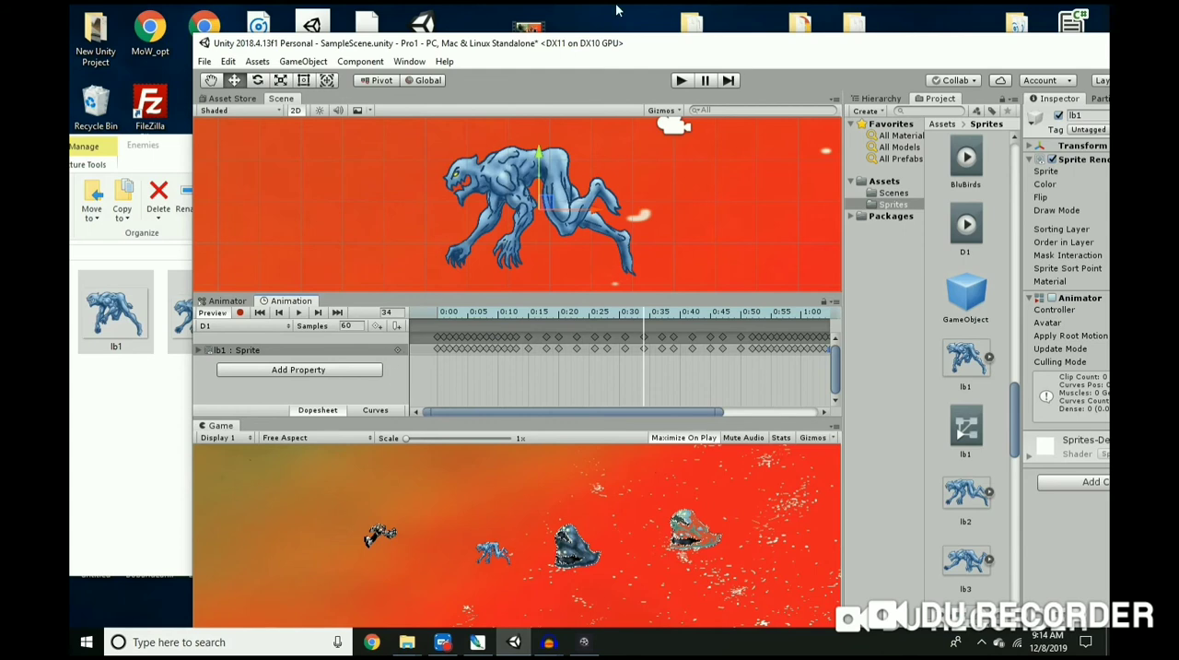
Step: Bring the full Inspector into view and add a Box Collider 2D component to the lb1 enemy
{"action": "left_click_drag", "start_coordinate": [662, 51], "coordinate": [546, 38]}
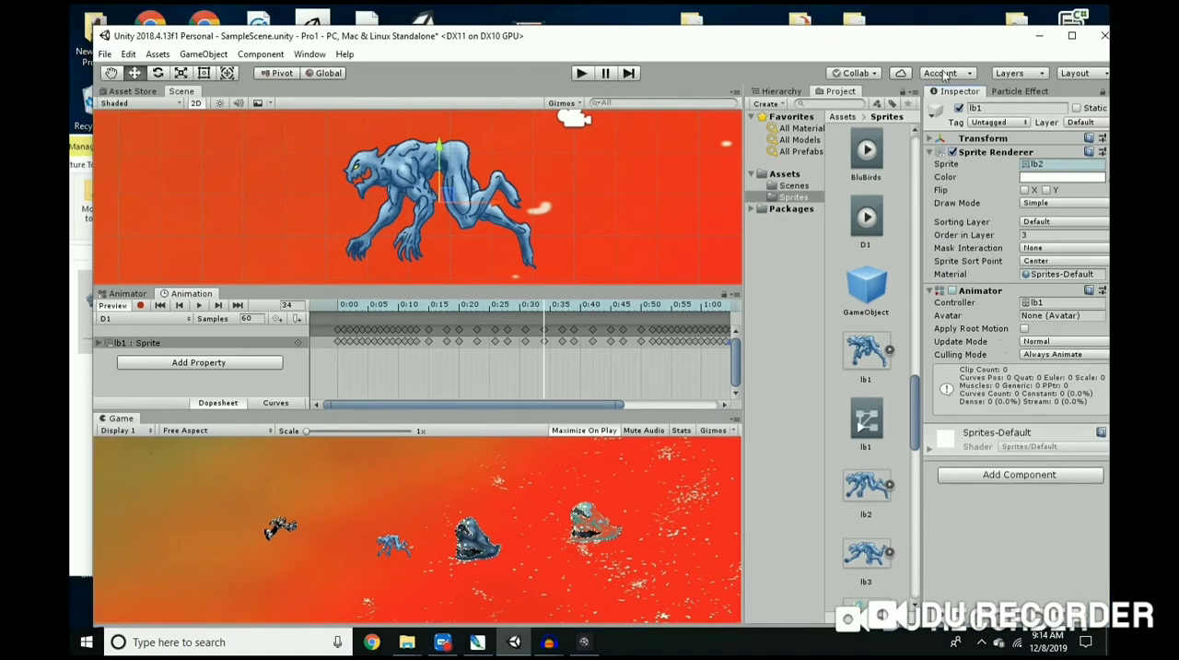
{"action": "left_click_drag", "start_coordinate": [847, 38], "coordinate": [823, 23]}
{"action": "left_click", "coordinate": [992, 456]}
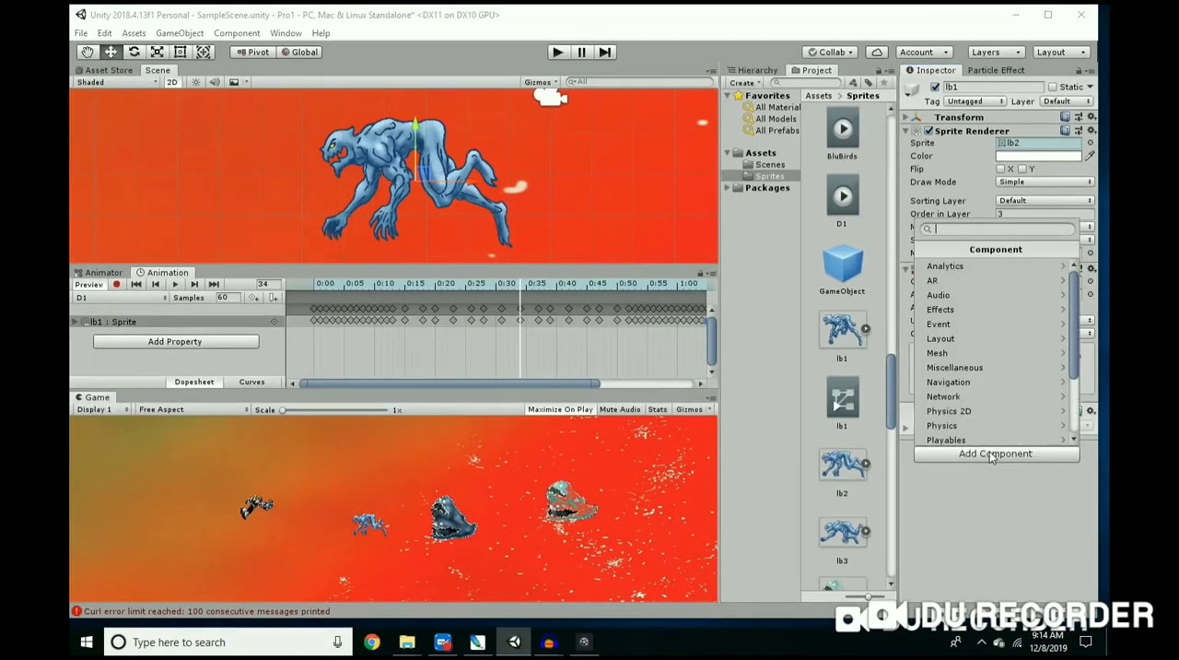
{"action": "left_click", "coordinate": [958, 413]}
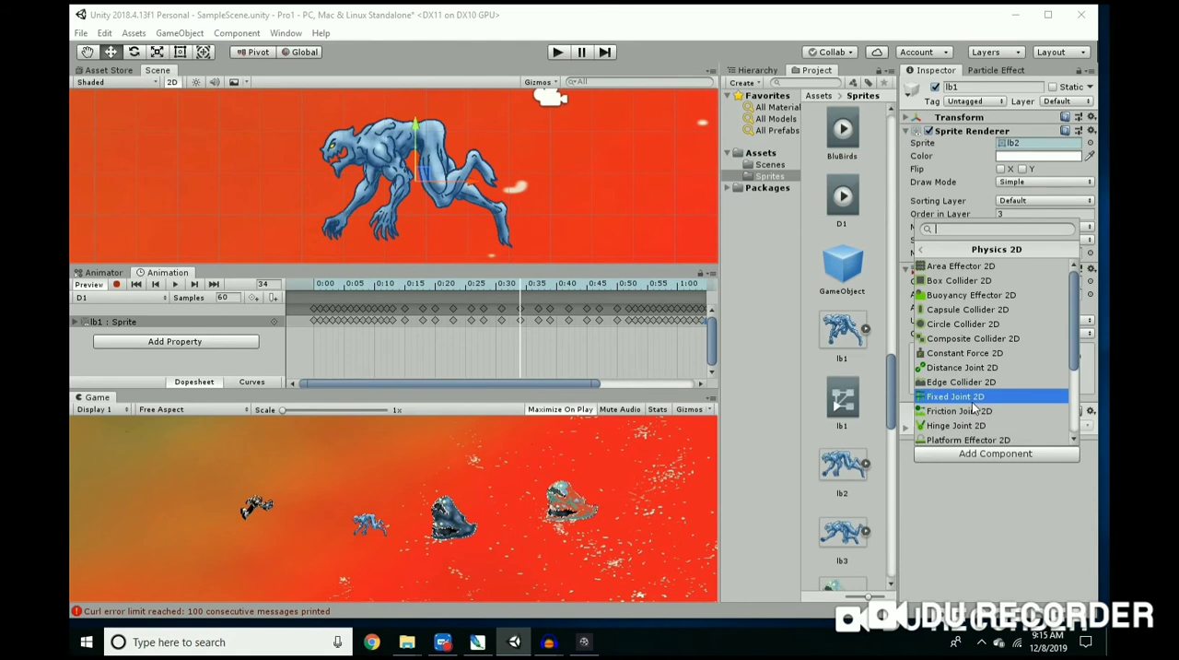
{"action": "left_click", "coordinate": [958, 280]}
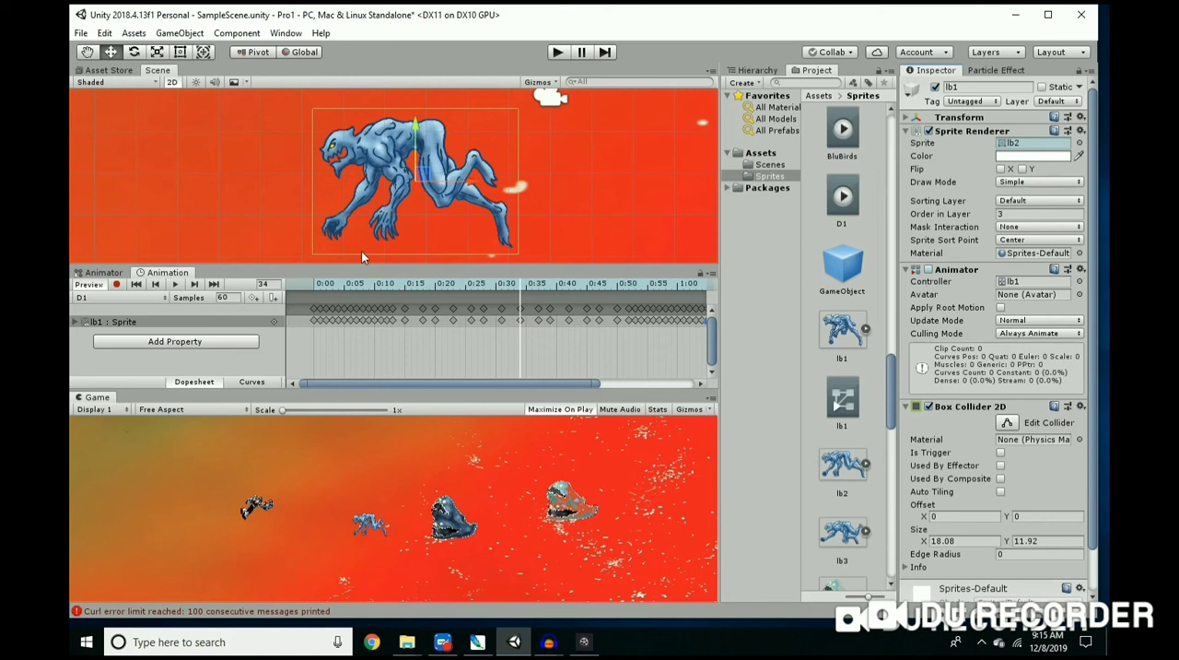
Step: Add a Rigidbody 2D component to the lb1 enemy
{"action": "scroll", "coordinate": [1023, 462], "scroll_direction": "down", "scroll_amount": 3}
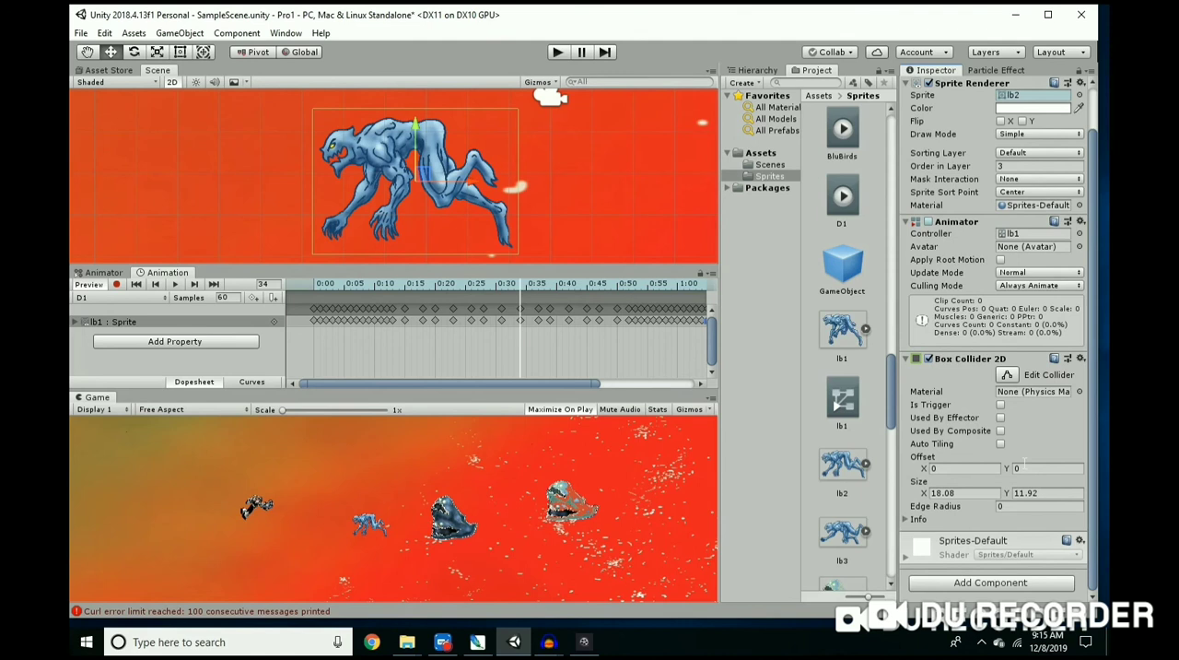
{"action": "left_click", "coordinate": [981, 584]}
{"action": "scroll", "coordinate": [973, 520], "scroll_direction": "down", "scroll_amount": 2}
{"action": "scroll", "coordinate": [973, 514], "scroll_direction": "down", "scroll_amount": 1}
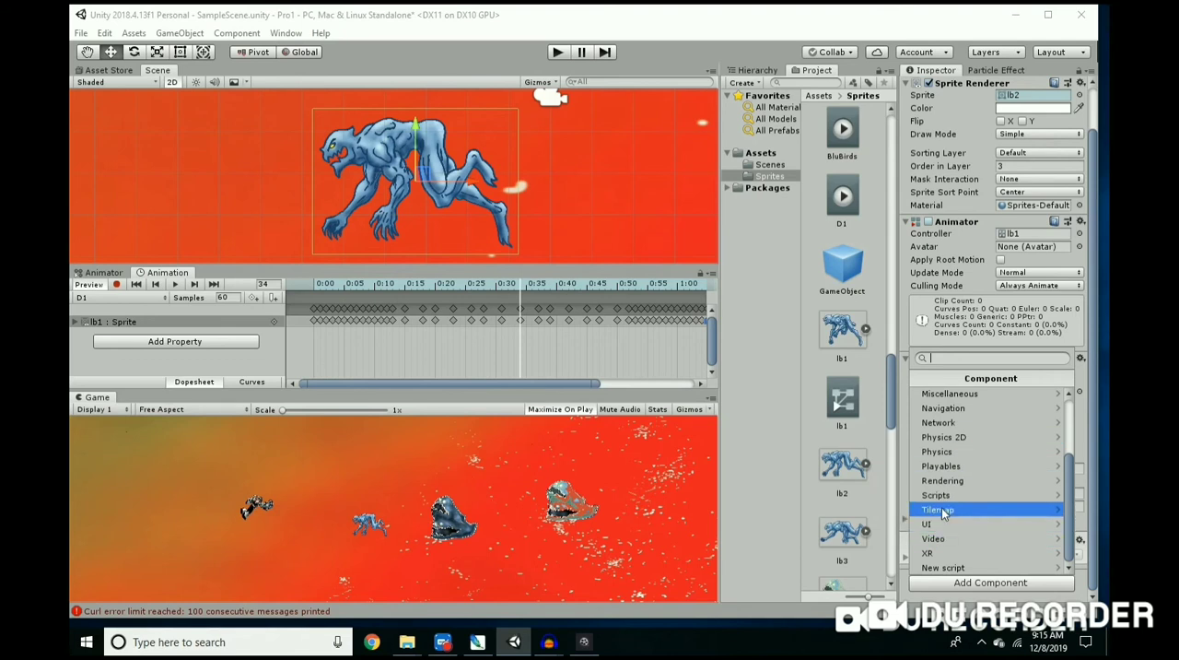
{"action": "scroll", "coordinate": [941, 509], "scroll_direction": "up", "scroll_amount": 2}
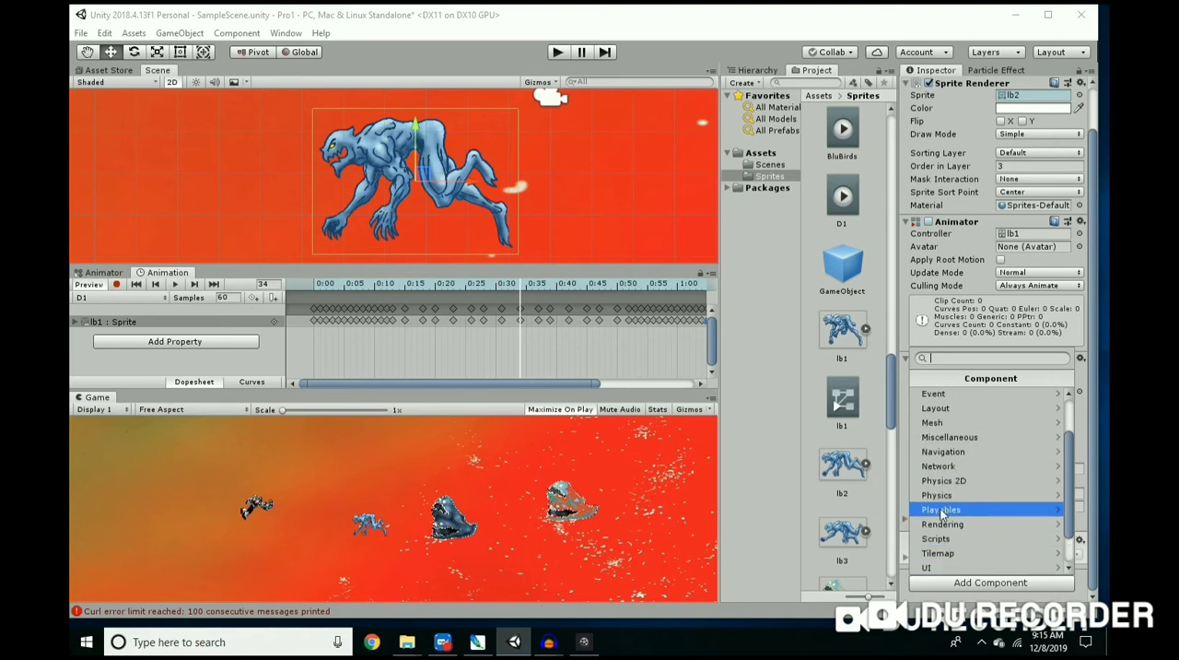
{"action": "left_click", "coordinate": [938, 487]}
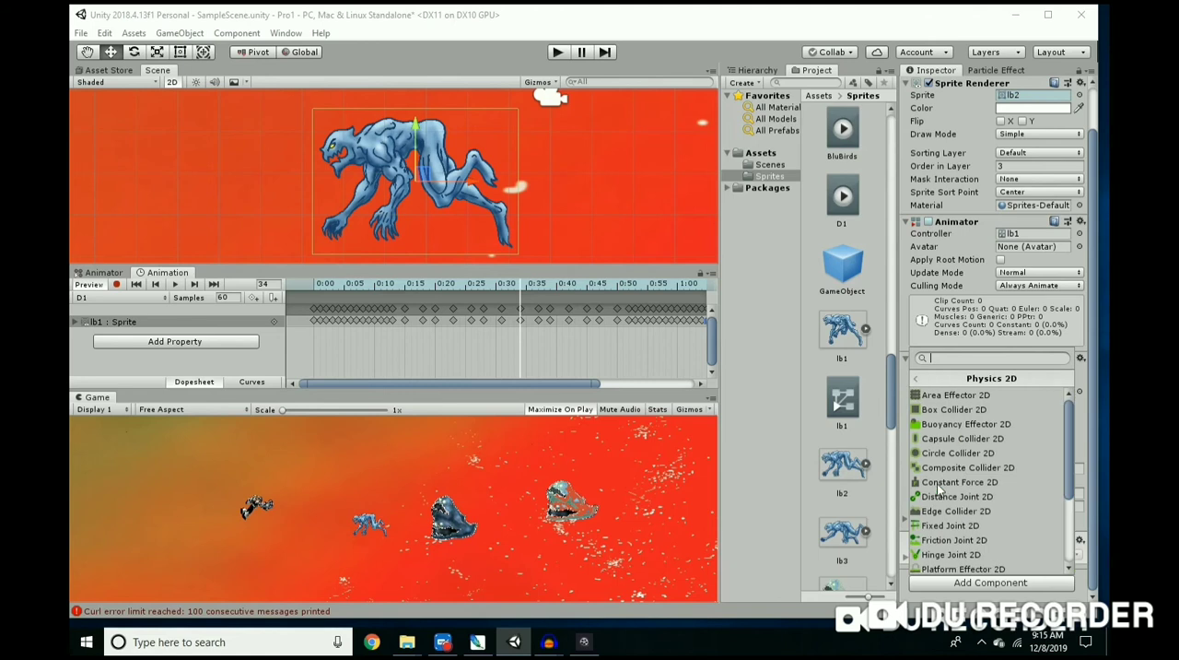
{"action": "scroll", "coordinate": [950, 506], "scroll_direction": "down", "scroll_amount": 3}
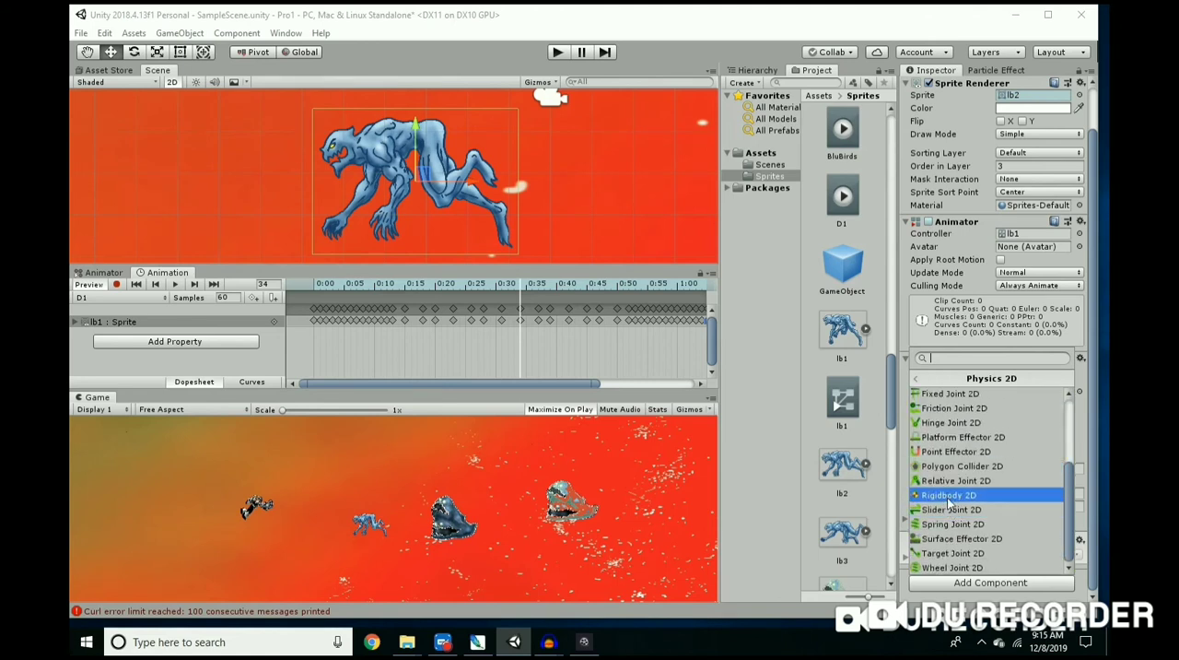
{"action": "left_click", "coordinate": [949, 496]}
{"action": "scroll", "coordinate": [972, 465], "scroll_direction": "down", "scroll_amount": 5}
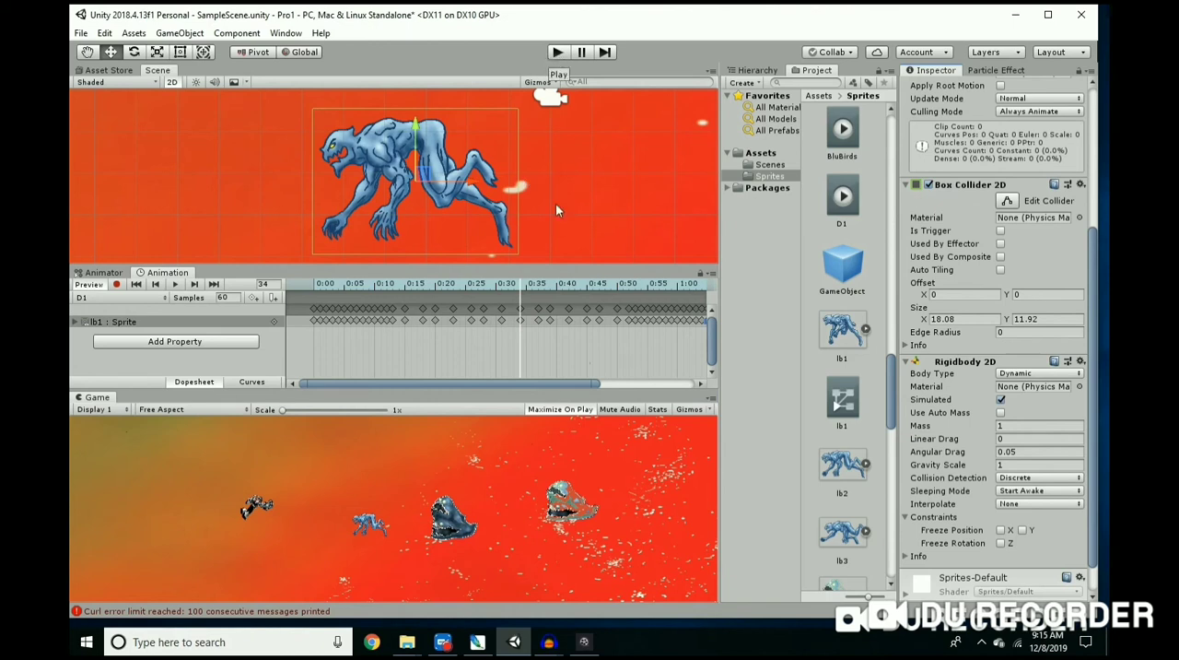
Step: Run the game, fly the player character around the enemies to test the scene, and stop the game
{"action": "left_click", "coordinate": [559, 54]}
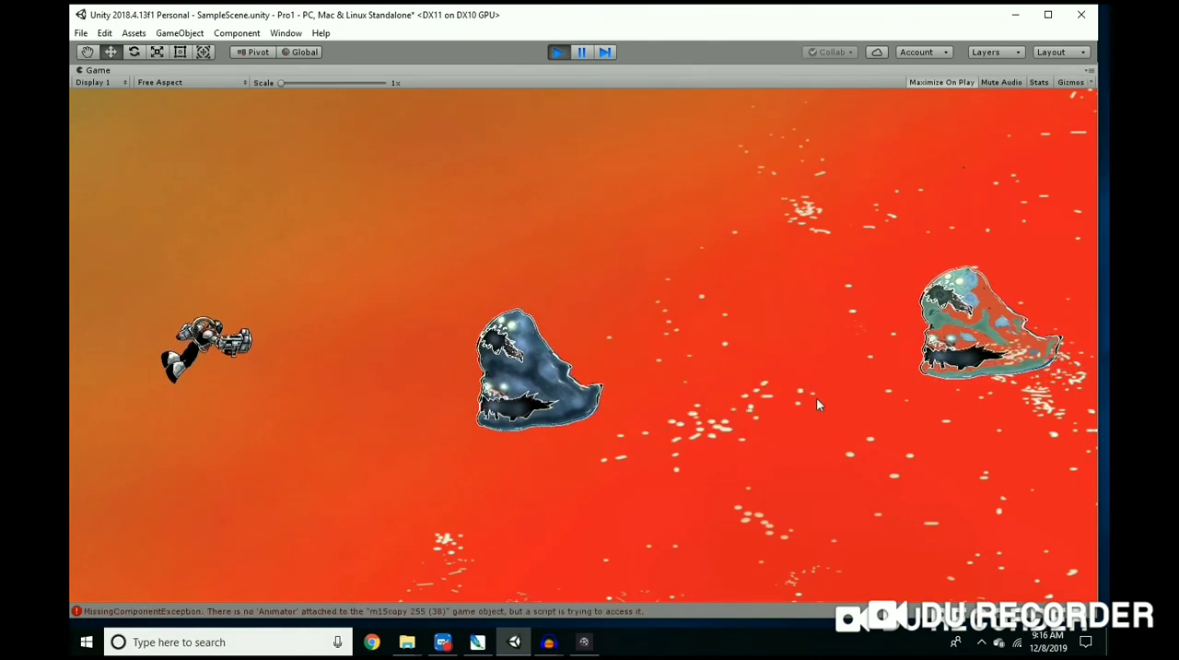
{"action": "key", "text": "Right"}
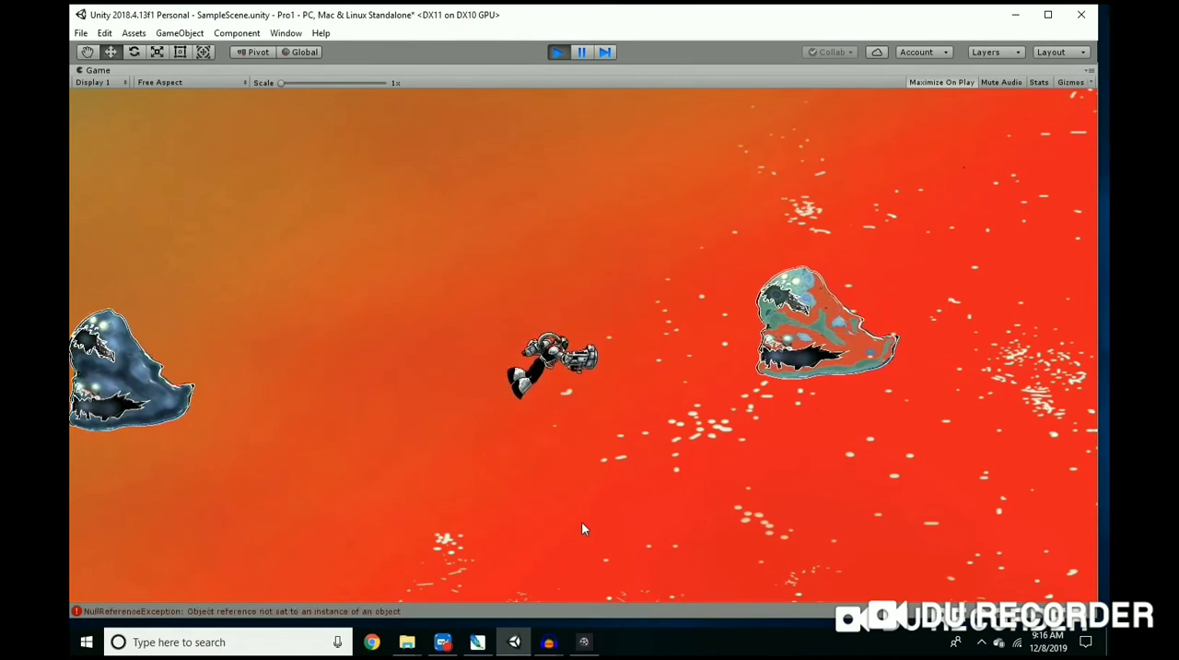
{"action": "key", "text": "Left"}
{"action": "key", "text": "Up"}
{"action": "key", "text": "Down"}
{"action": "key", "text": "Right"}
{"action": "key", "text": "Up"}
{"action": "key", "text": "Right"}
{"action": "key", "text": "Down"}
{"action": "key", "text": "Left"}
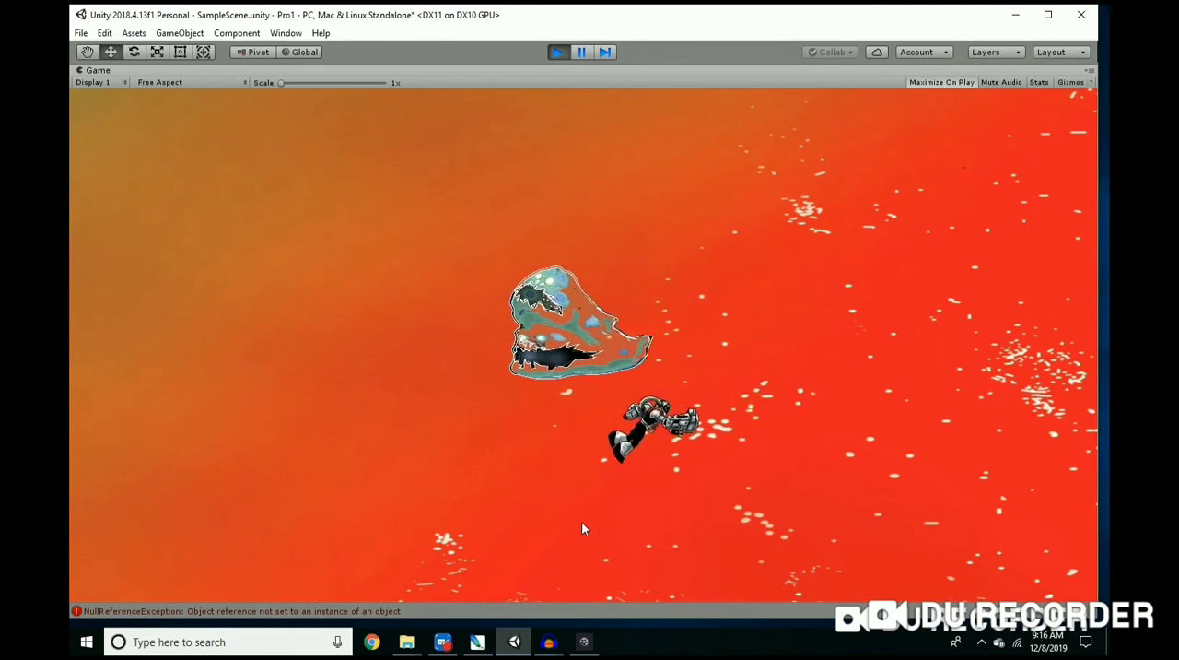
{"action": "key", "text": "Up"}
{"action": "key", "text": "Left"}
{"action": "key", "text": "Down"}
{"action": "key", "text": "Right"}
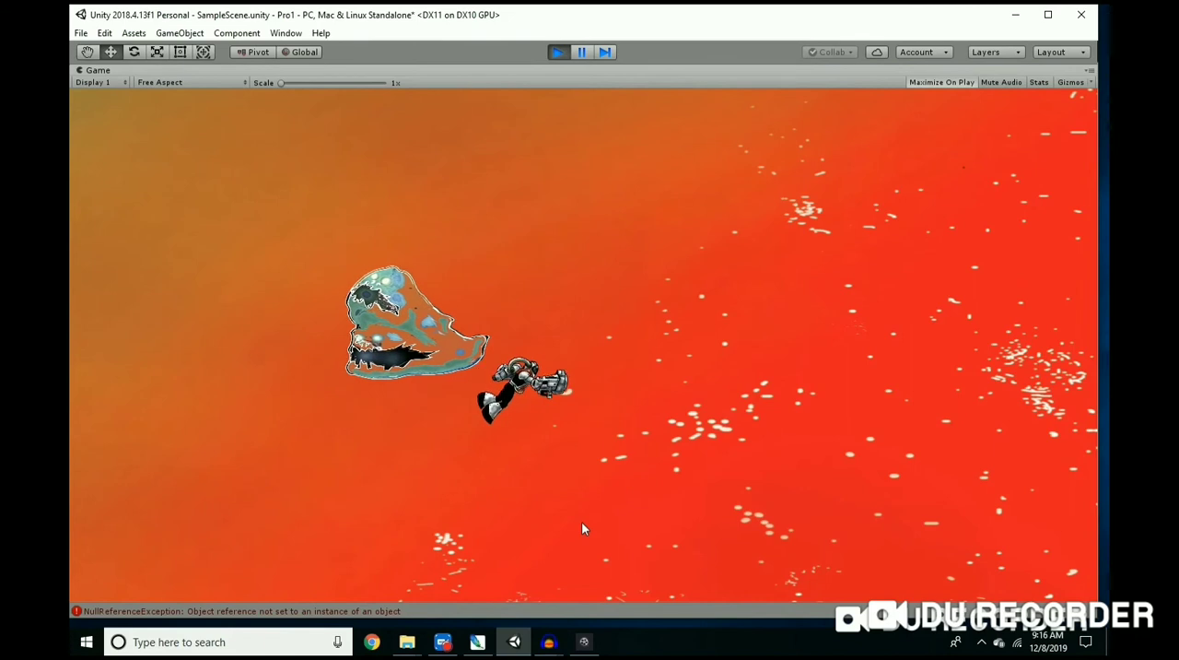
{"action": "key", "text": "Left"}
{"action": "key", "text": "Up"}
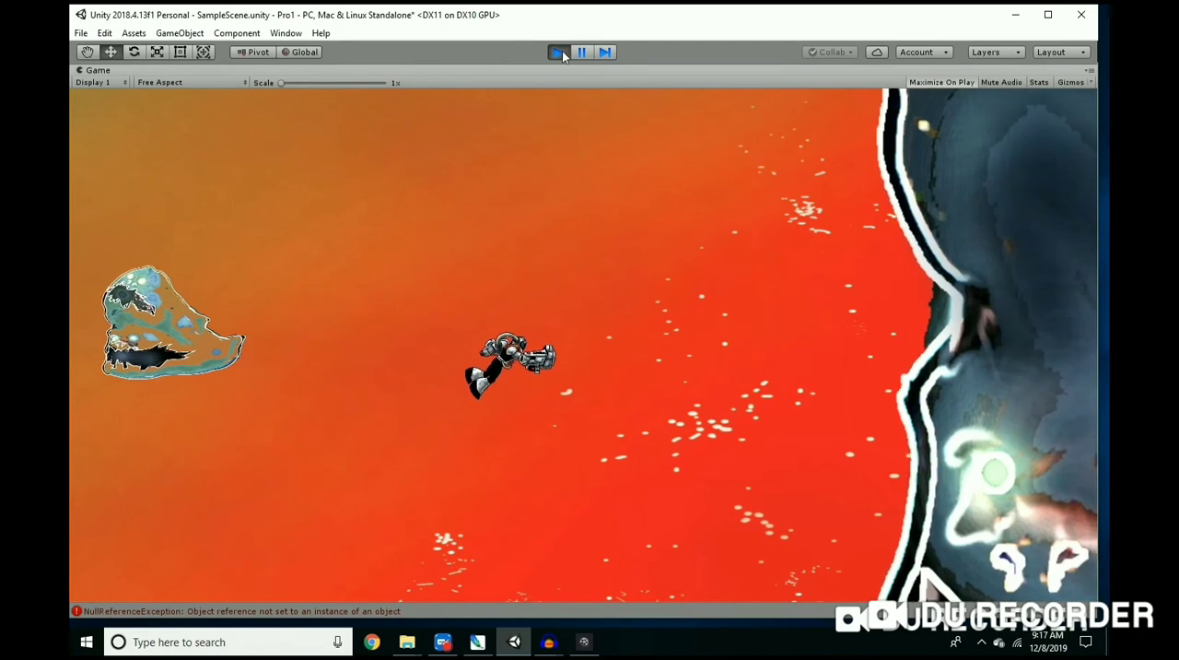
{"action": "left_click", "coordinate": [561, 52]}
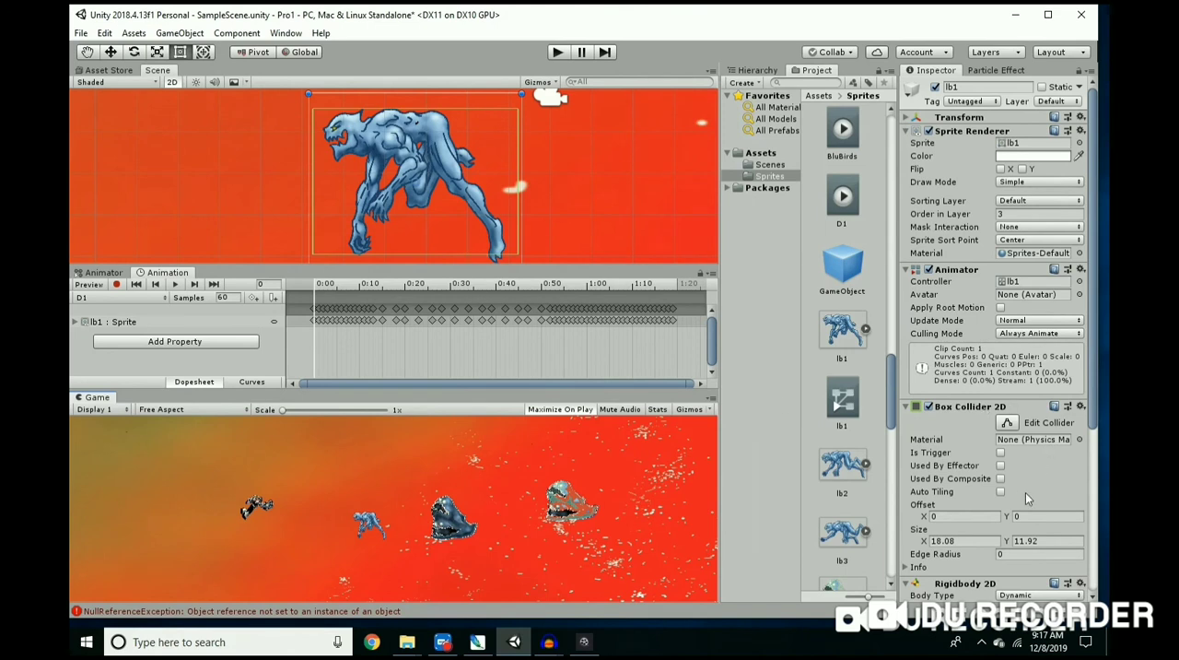
Step: Set the body type of the lb1 enemy's Rigidbody 2D to Kinematic
{"action": "scroll", "coordinate": [1027, 497], "scroll_direction": "down", "scroll_amount": 4}
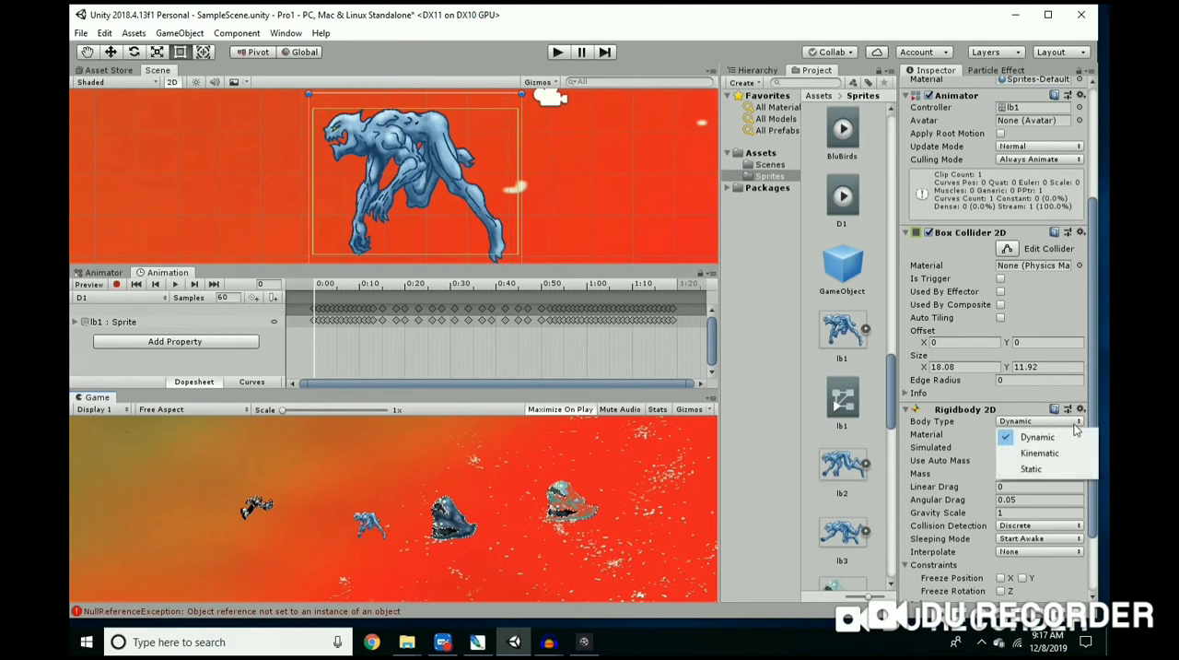
{"action": "left_click", "coordinate": [1036, 453]}
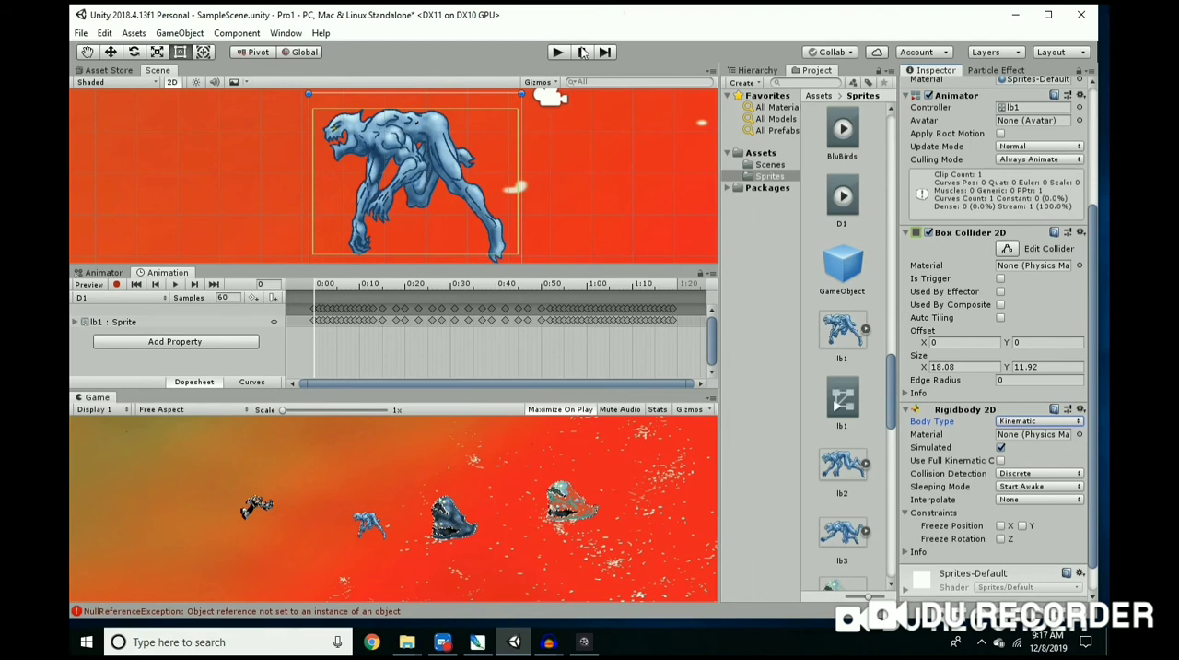
Step: Run the game, fly the player repeatedly against the blue lb1 enemy to test the collision, and stop the game
{"action": "left_click", "coordinate": [557, 53]}
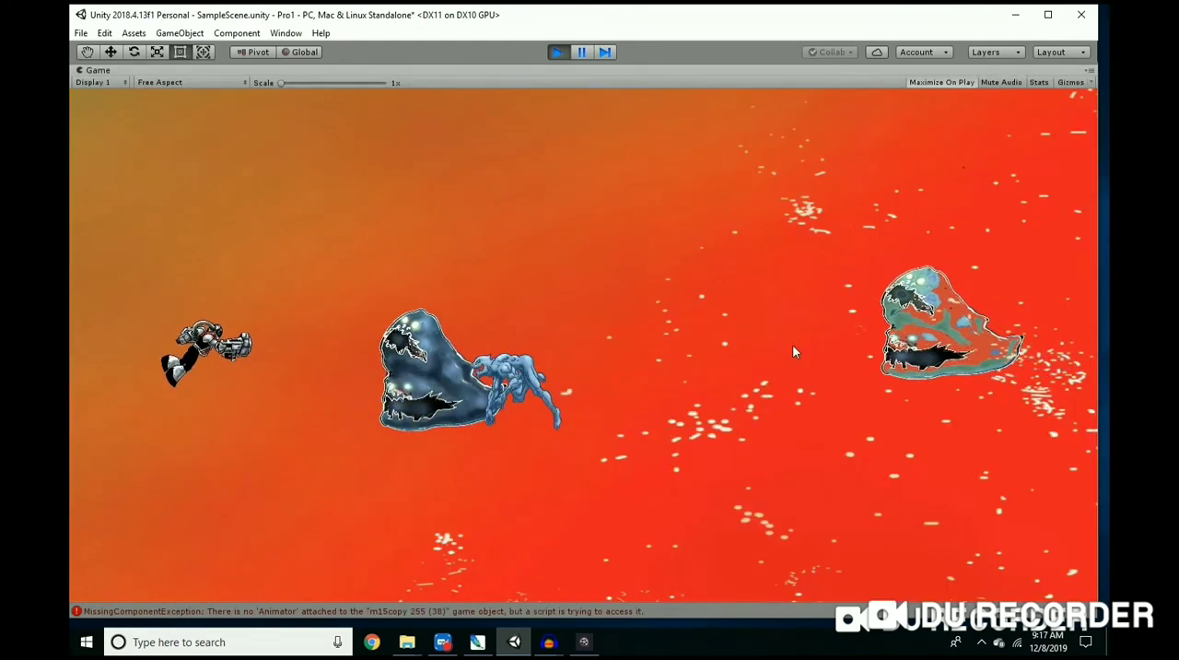
{"action": "key", "text": "Right"}
{"action": "key", "text": "Down"}
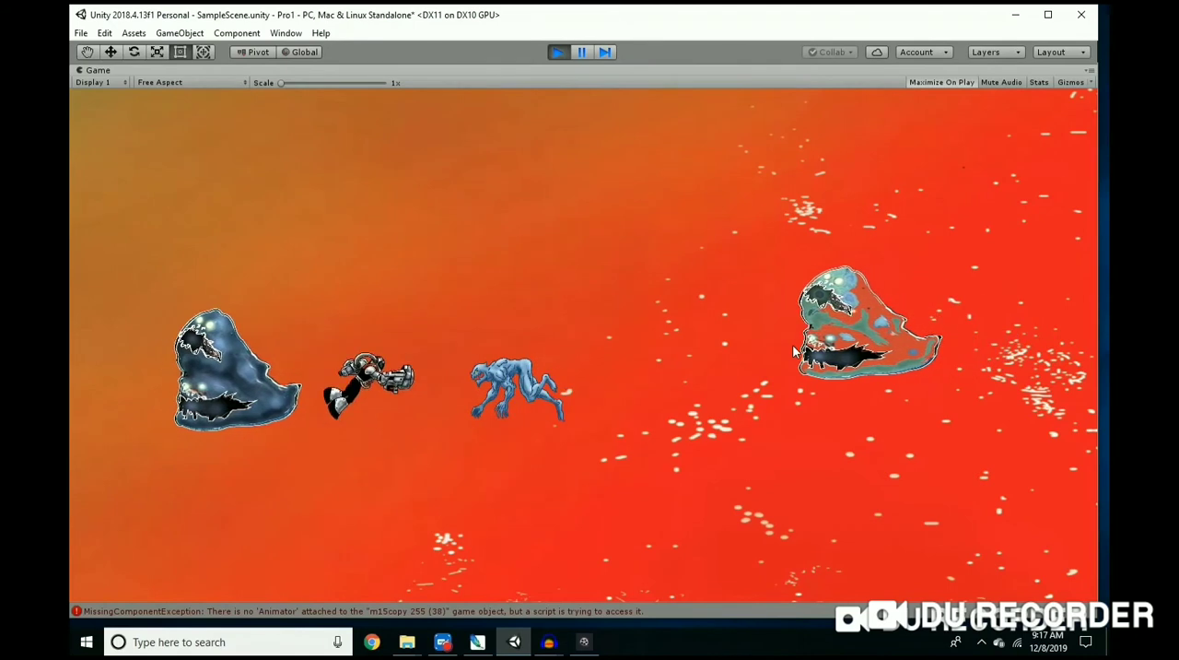
{"action": "key", "text": "Left"}
{"action": "key", "text": "Right"}
{"action": "key", "text": "Left"}
{"action": "key", "text": "Right"}
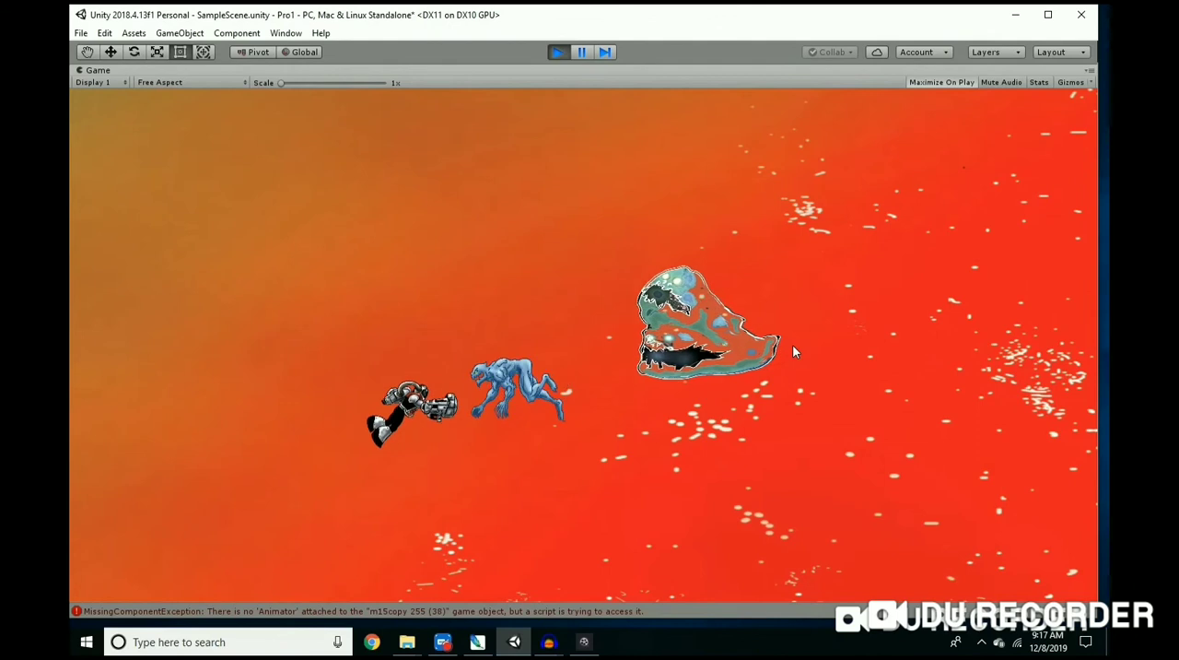
{"action": "key", "text": "Left"}
{"action": "key", "text": "Right"}
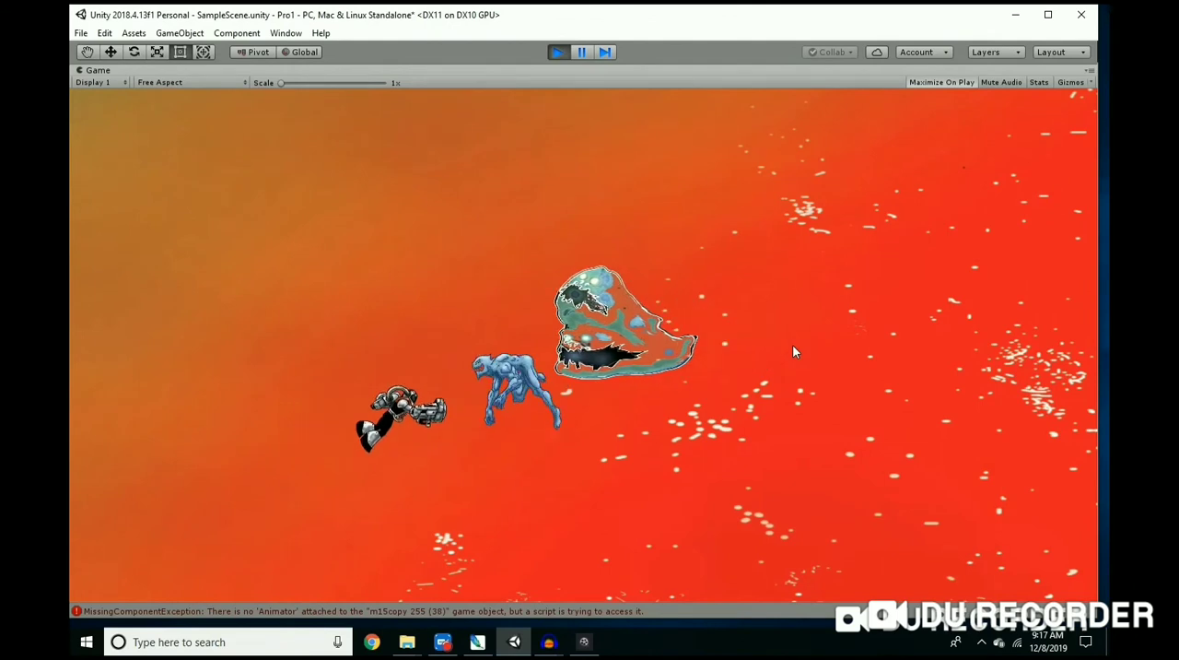
{"action": "key", "text": "Left"}
{"action": "key", "text": "Right"}
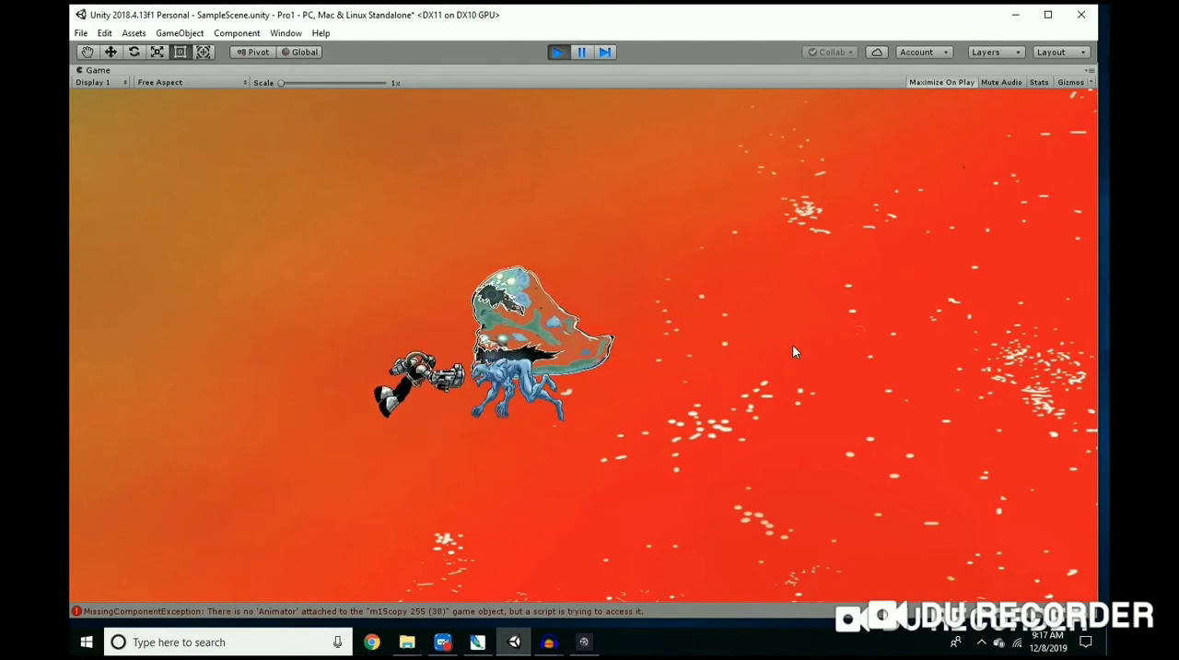
{"action": "key", "text": "Left"}
{"action": "key", "text": "Right"}
{"action": "key", "text": "Right"}
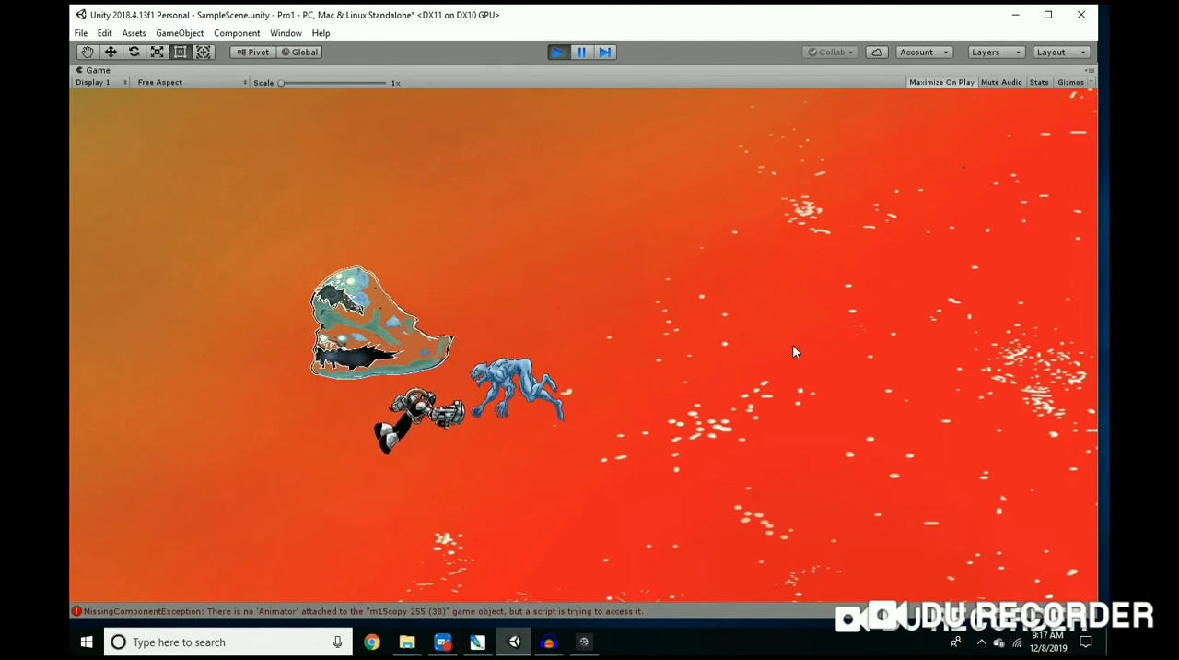
{"action": "key", "text": "Up"}
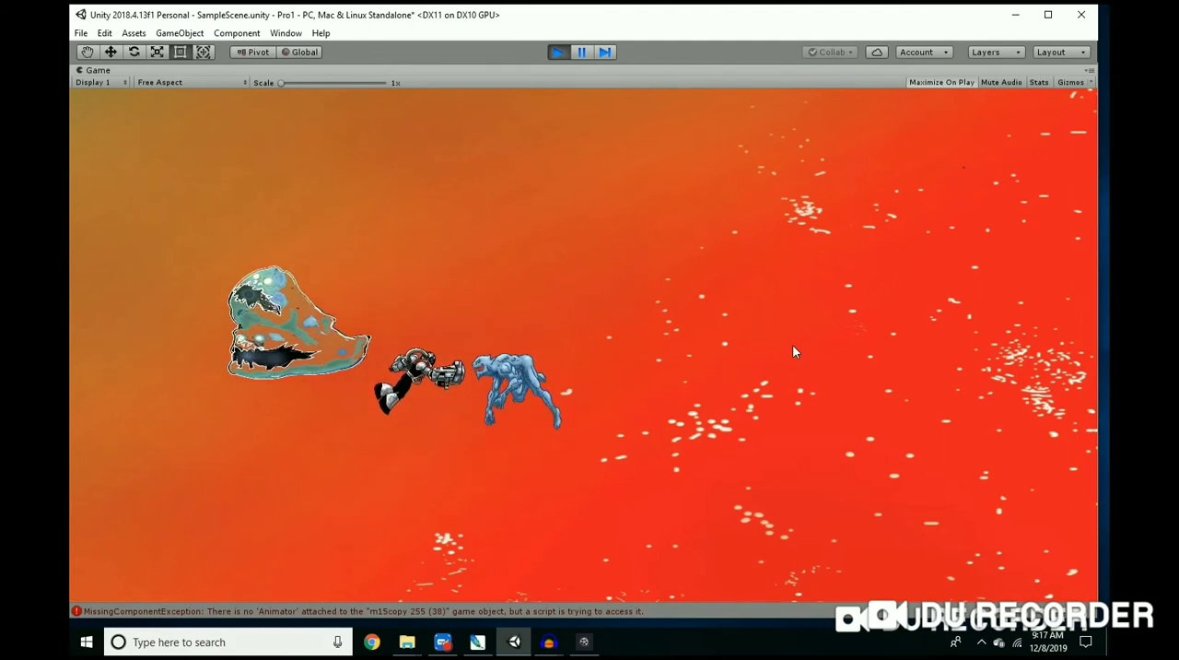
{"action": "key", "text": "Left"}
{"action": "key", "text": "Right"}
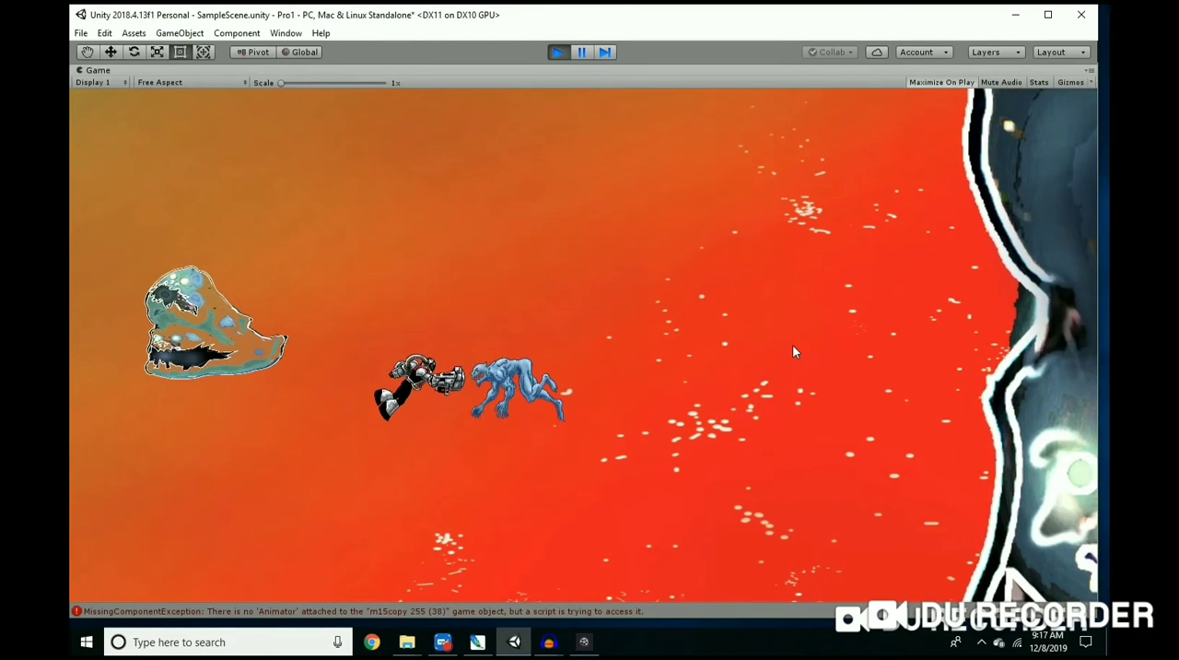
{"action": "key", "text": "Down"}
{"action": "key", "text": "Up"}
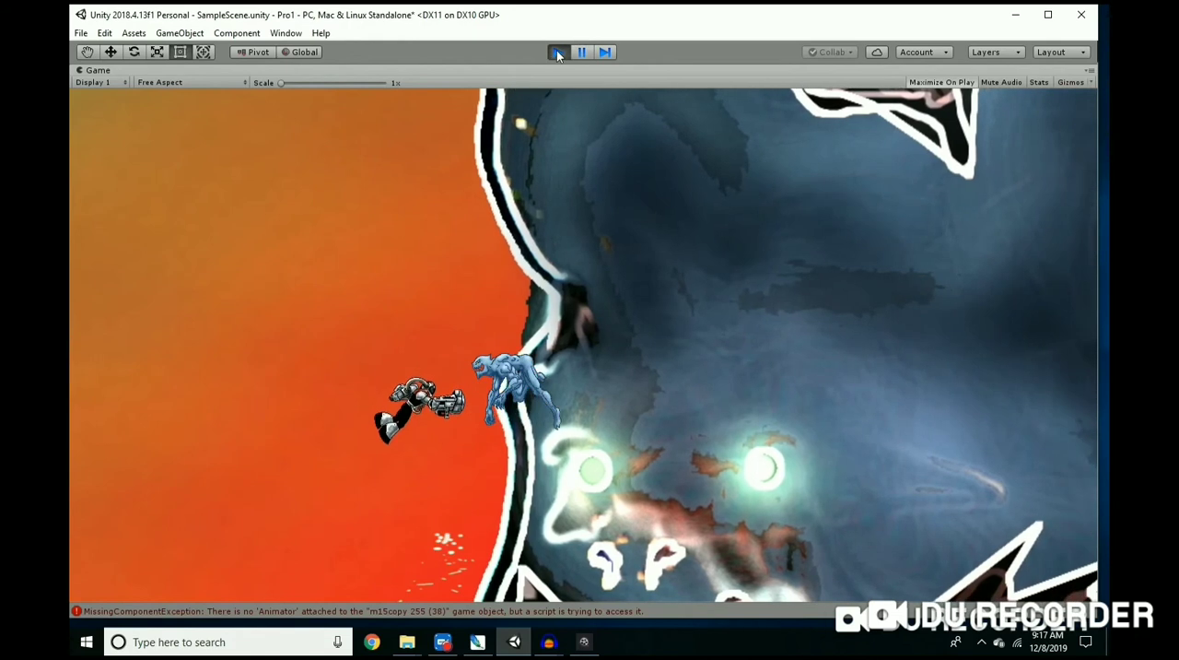
{"action": "left_click", "coordinate": [557, 50]}
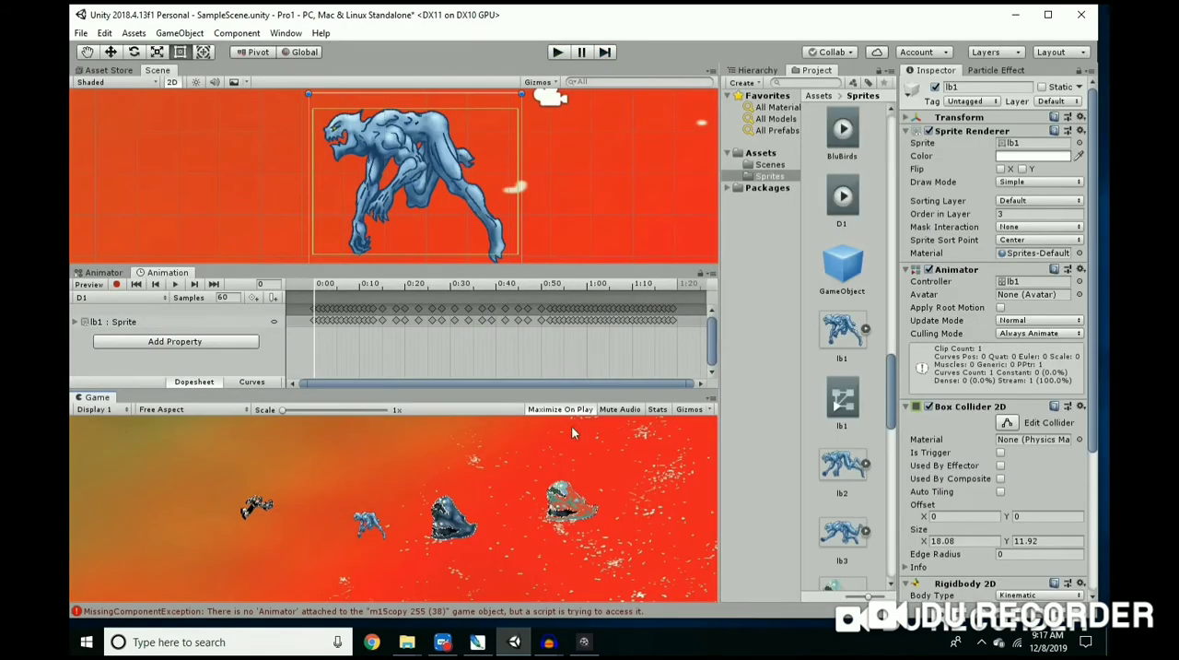
Step: Compare the collider and rigidbody settings of Player6, the lb1 enemy and the dark blue m15copy enemy
{"action": "scroll", "coordinate": [268, 202], "scroll_direction": "down", "scroll_amount": 3}
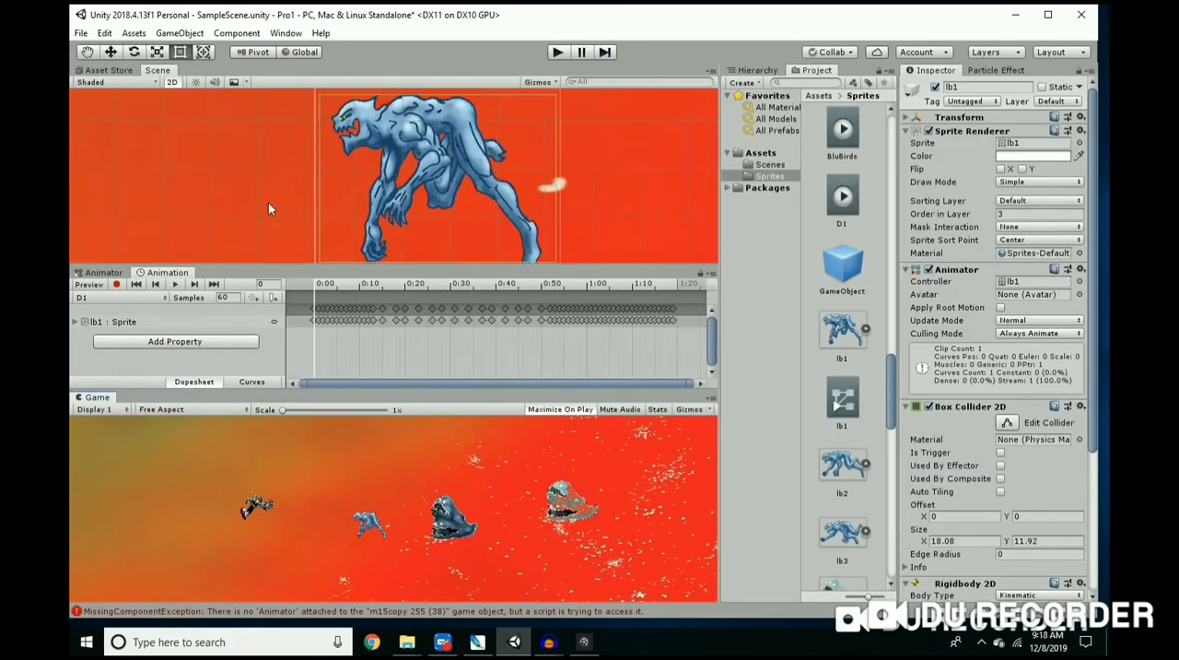
{"action": "scroll", "coordinate": [270, 201], "scroll_direction": "down", "scroll_amount": 4}
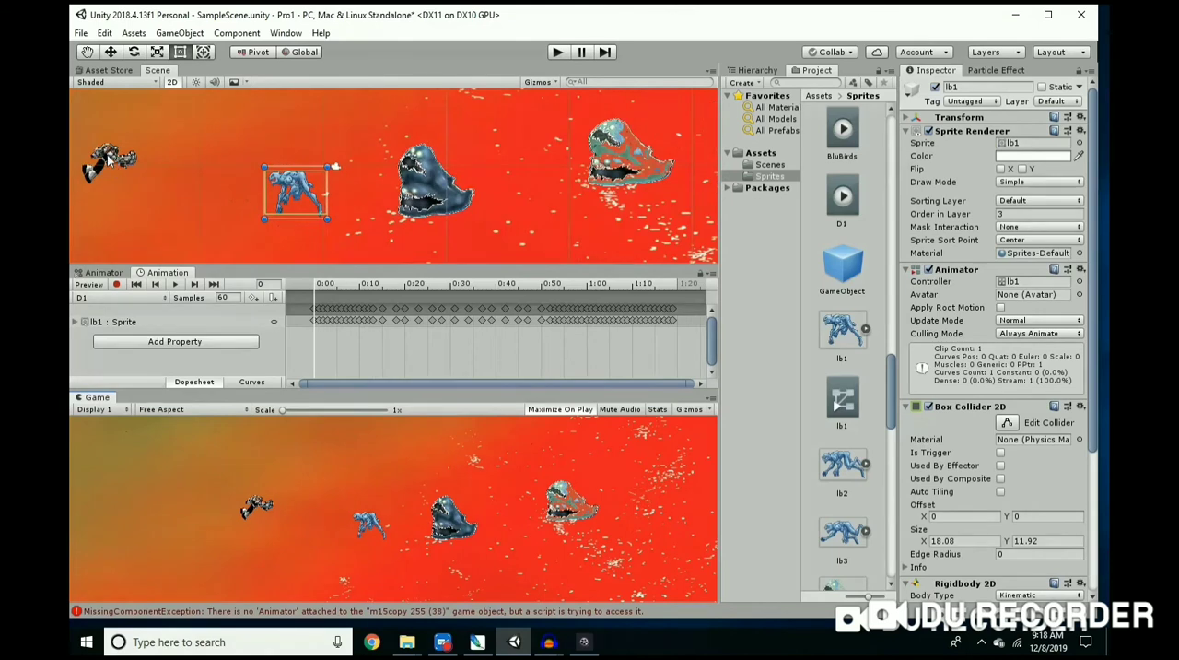
{"action": "left_click", "coordinate": [108, 158]}
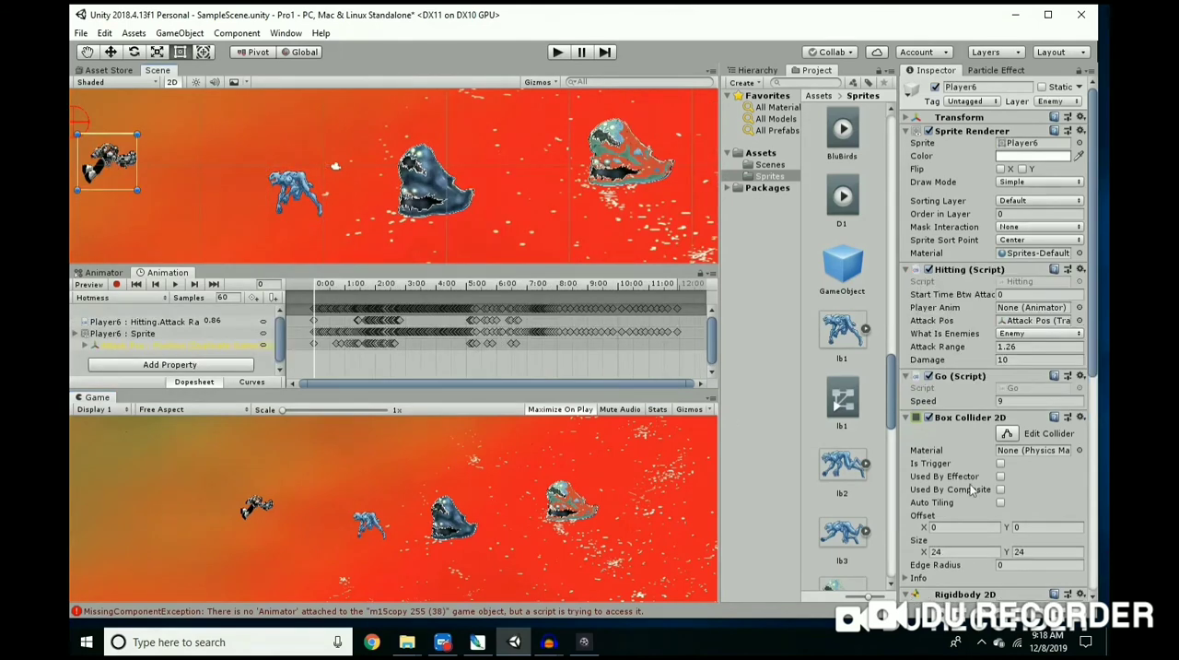
{"action": "scroll", "coordinate": [972, 486], "scroll_direction": "down", "scroll_amount": 5}
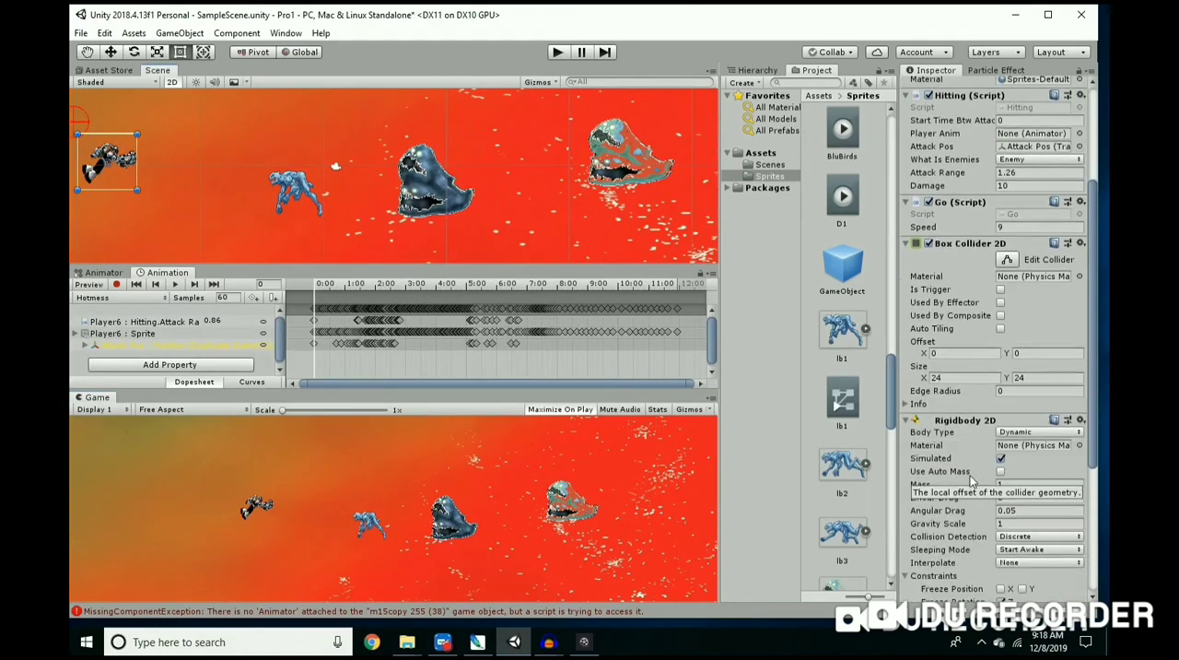
{"action": "scroll", "coordinate": [972, 481], "scroll_direction": "down", "scroll_amount": 1}
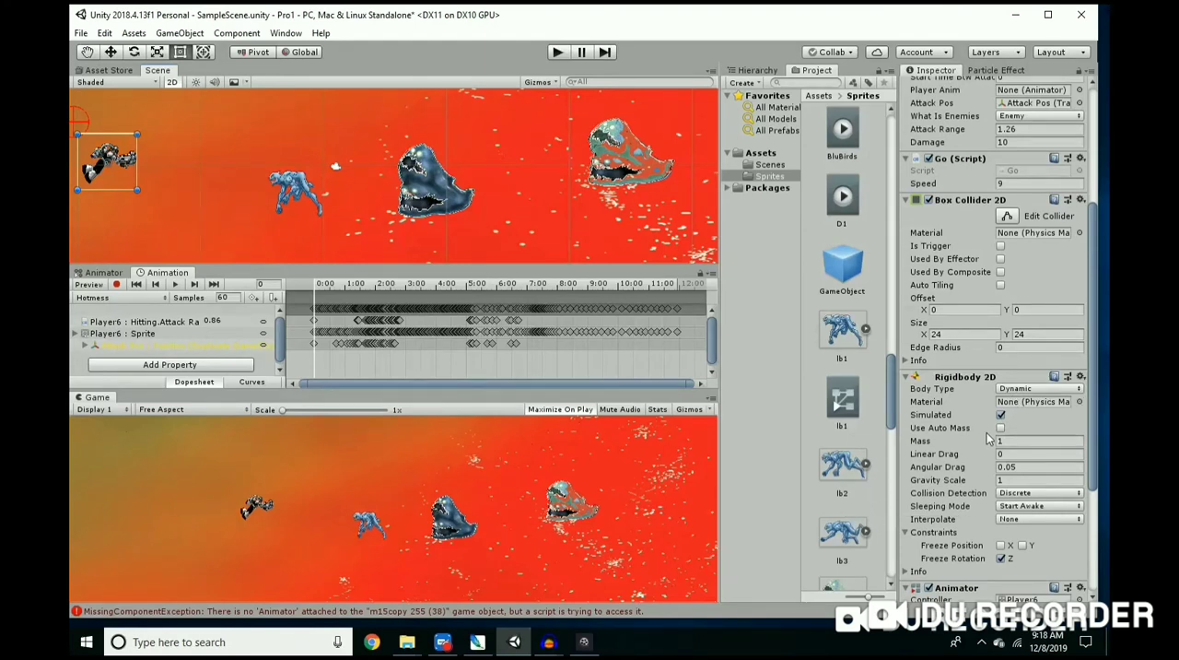
{"action": "left_click", "coordinate": [426, 189]}
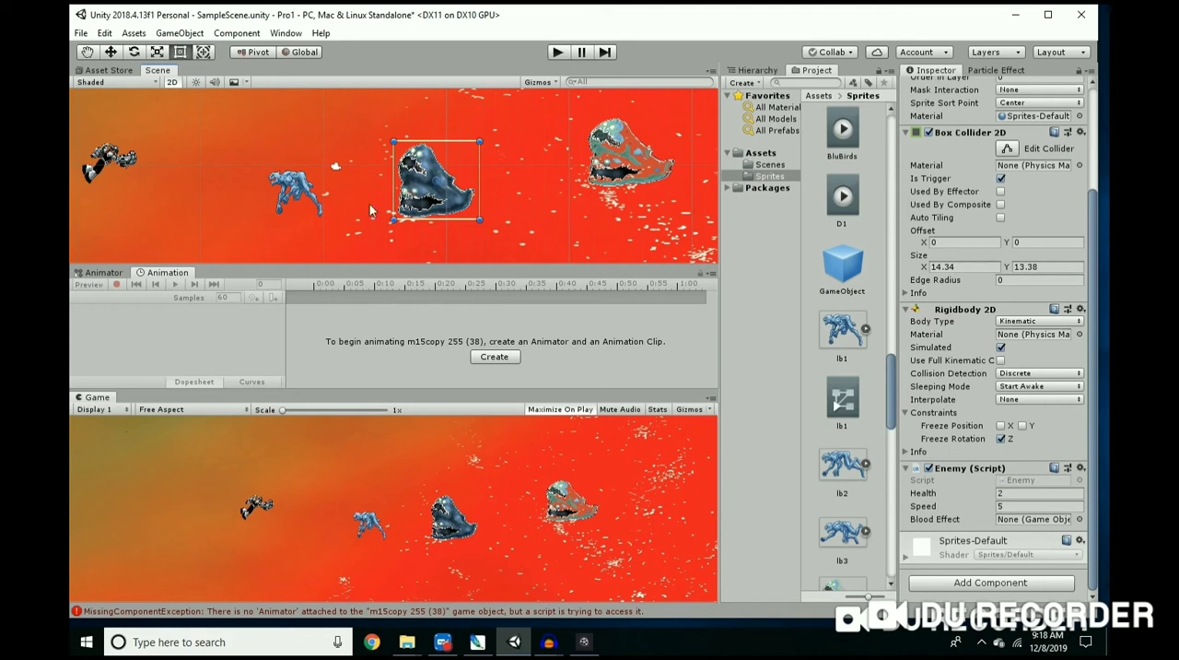
{"action": "left_click", "coordinate": [302, 183]}
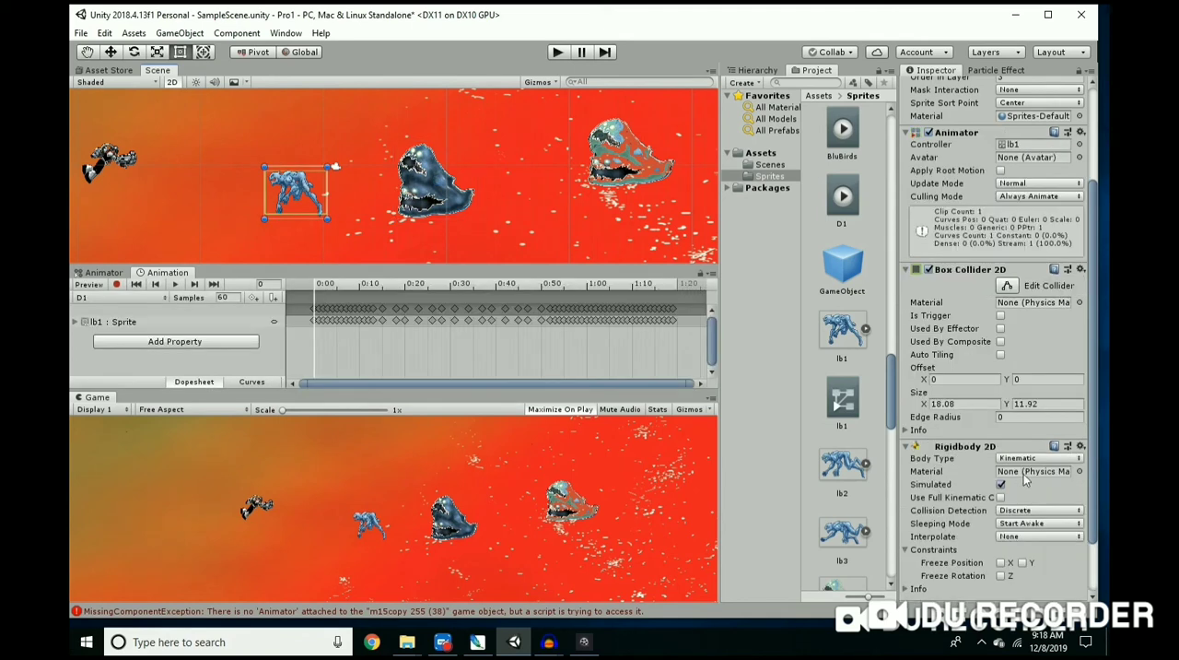
{"action": "scroll", "coordinate": [1043, 493], "scroll_direction": "down", "scroll_amount": 3}
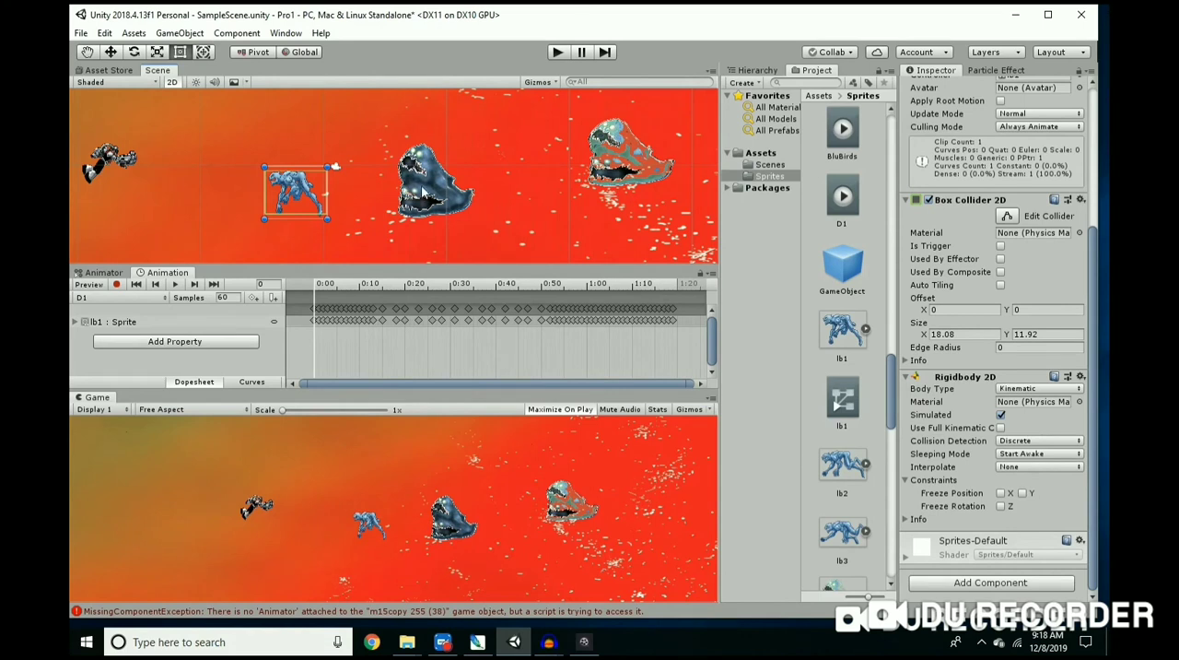
{"action": "left_click", "coordinate": [426, 192]}
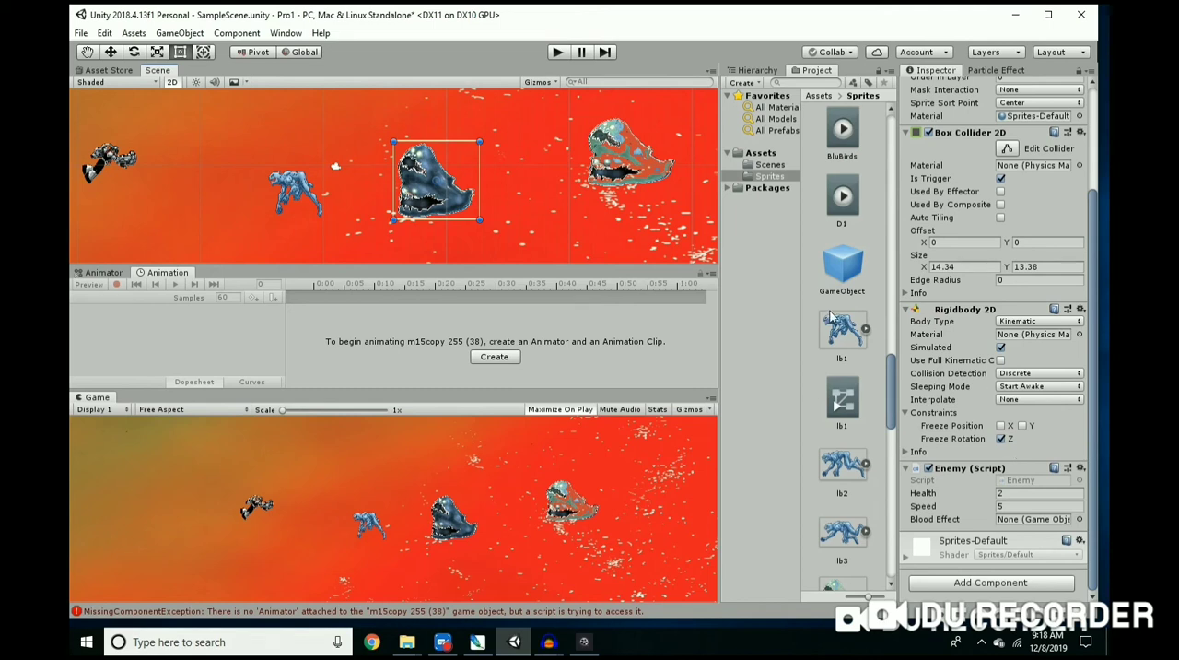
Step: Freeze the Z rotation in the constraints of the lb1 enemy's Rigidbody 2D
{"action": "left_click", "coordinate": [299, 191]}
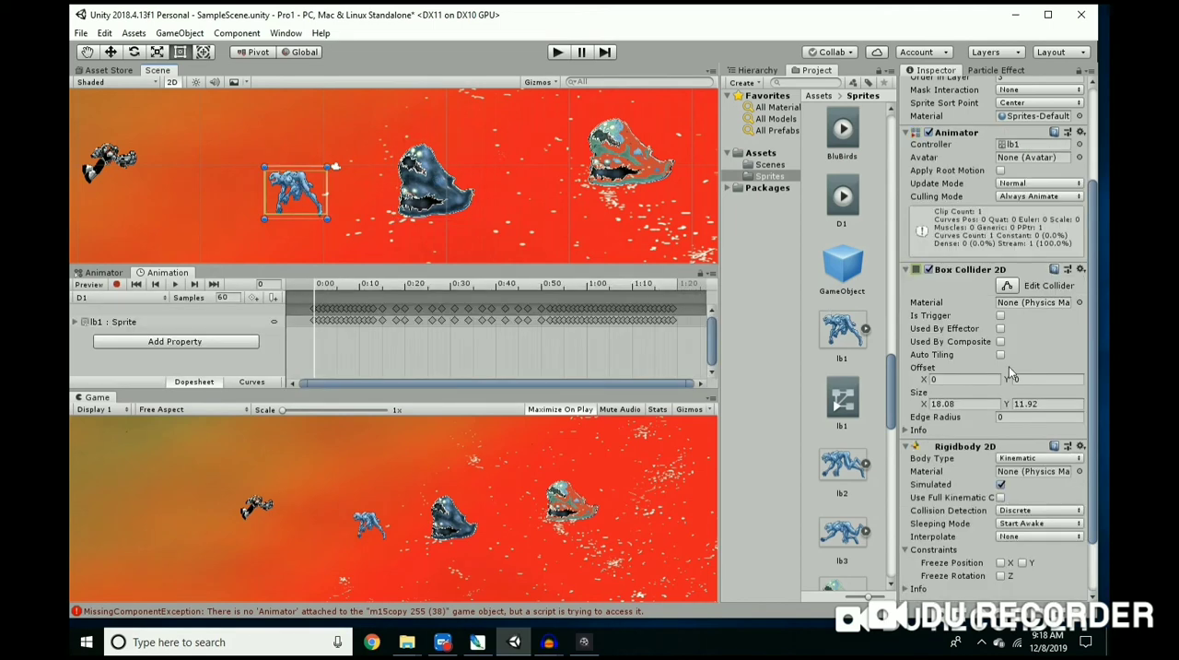
{"action": "scroll", "coordinate": [980, 365], "scroll_direction": "down", "scroll_amount": 2}
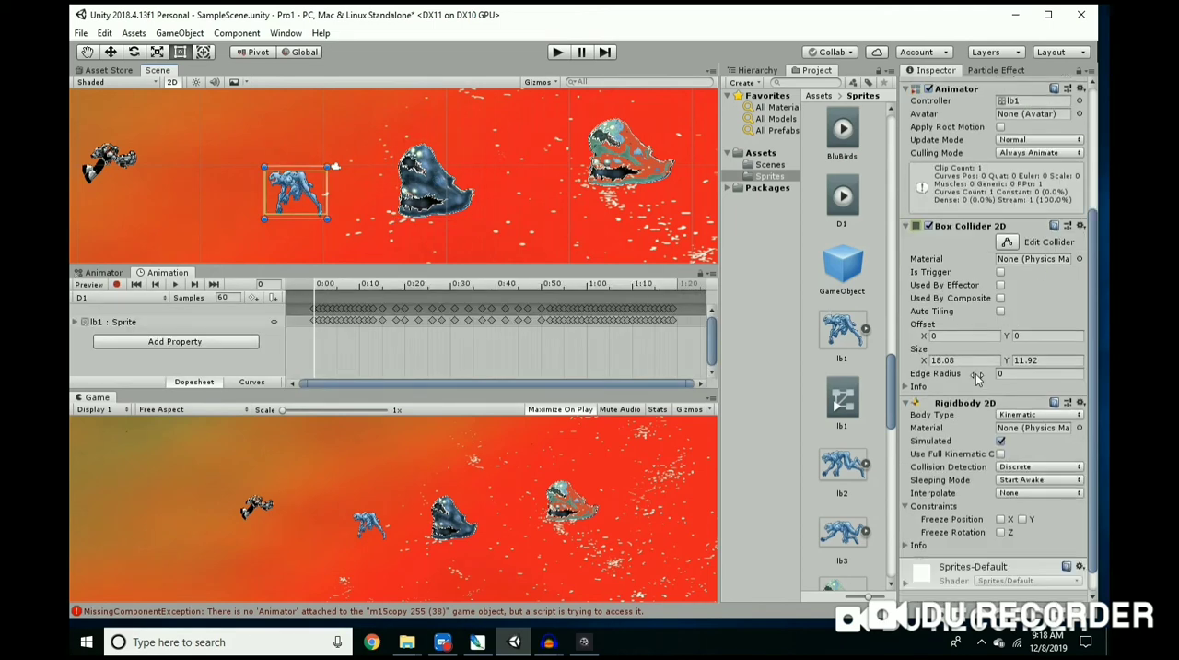
{"action": "left_click", "coordinate": [1001, 533]}
{"action": "scroll", "coordinate": [980, 505], "scroll_direction": "down", "scroll_amount": 1}
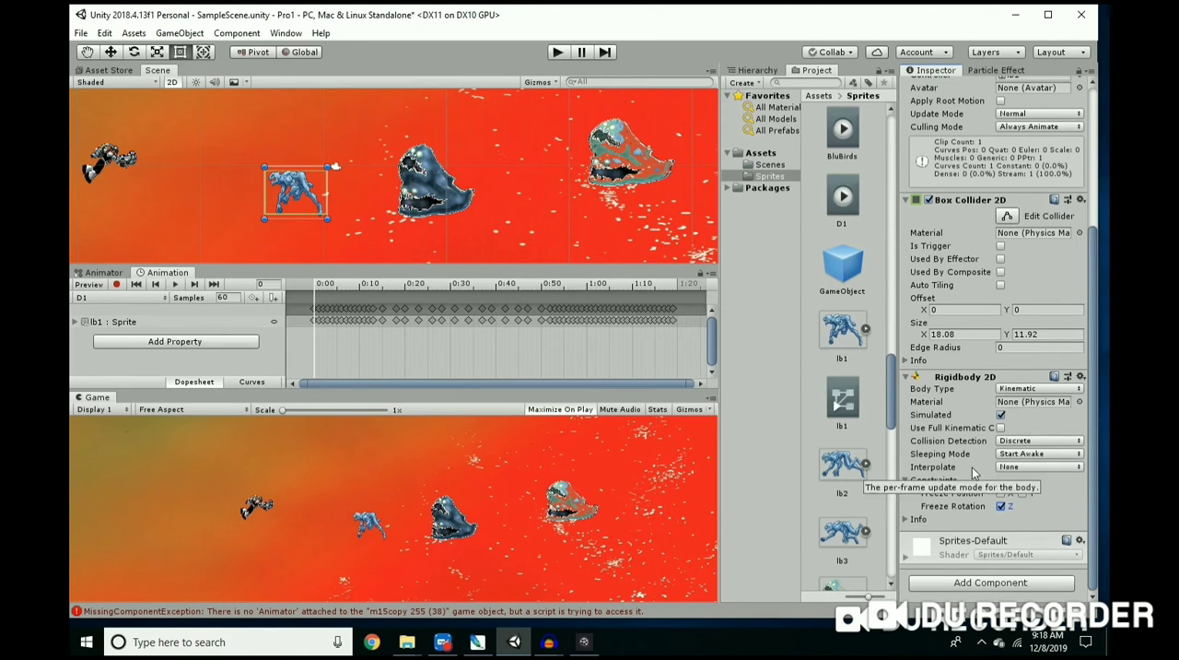
{"action": "scroll", "coordinate": [972, 467], "scroll_direction": "up", "scroll_amount": 6}
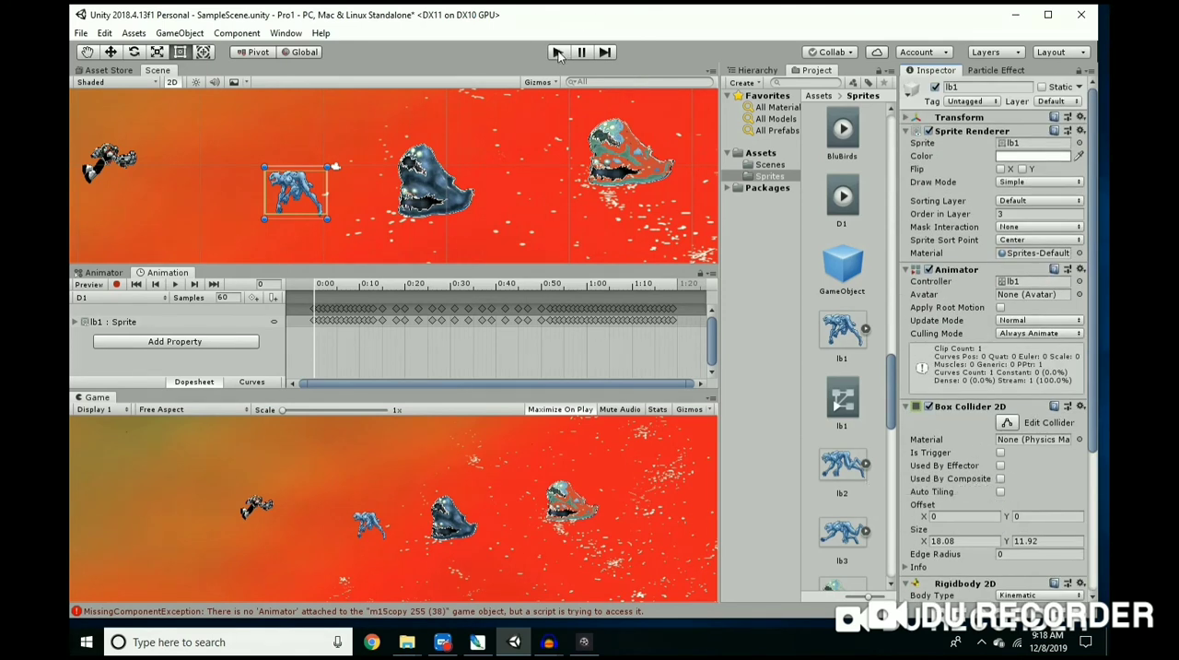
Step: Run the game to test the player against the lb1 enemy, stop it, and review lb1's collider and rigidbody settings
{"action": "left_click", "coordinate": [559, 53]}
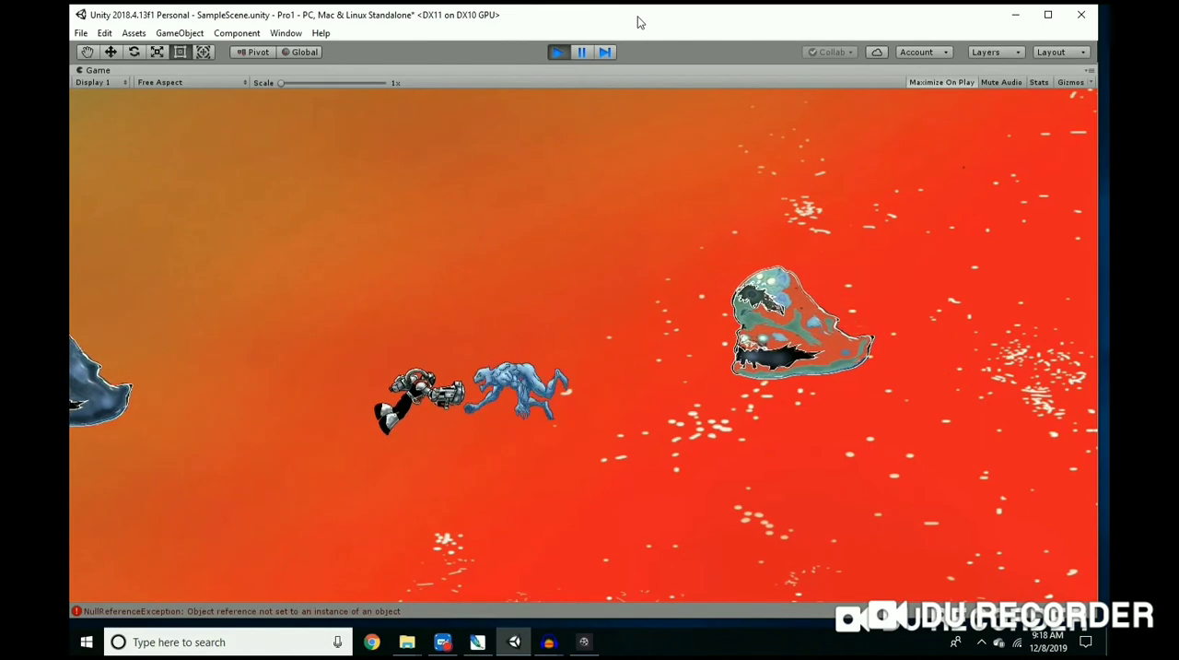
{"action": "left_click", "coordinate": [558, 52]}
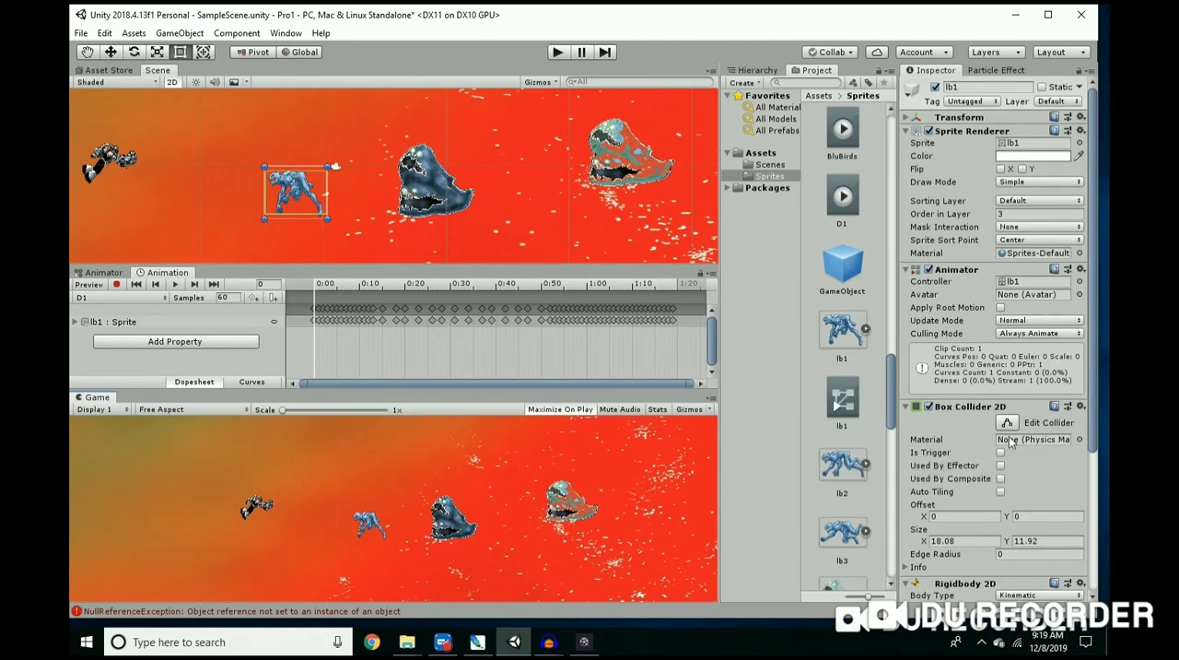
{"action": "scroll", "coordinate": [999, 426], "scroll_direction": "down", "scroll_amount": 5}
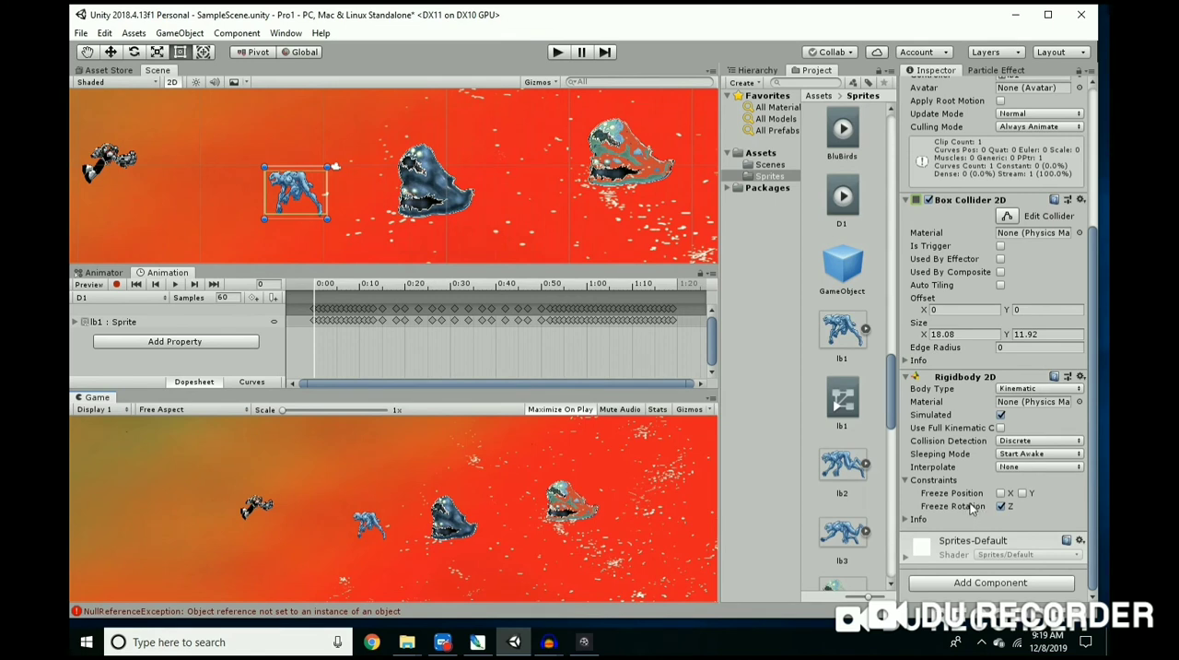
{"action": "scroll", "coordinate": [971, 506], "scroll_direction": "up", "scroll_amount": 3}
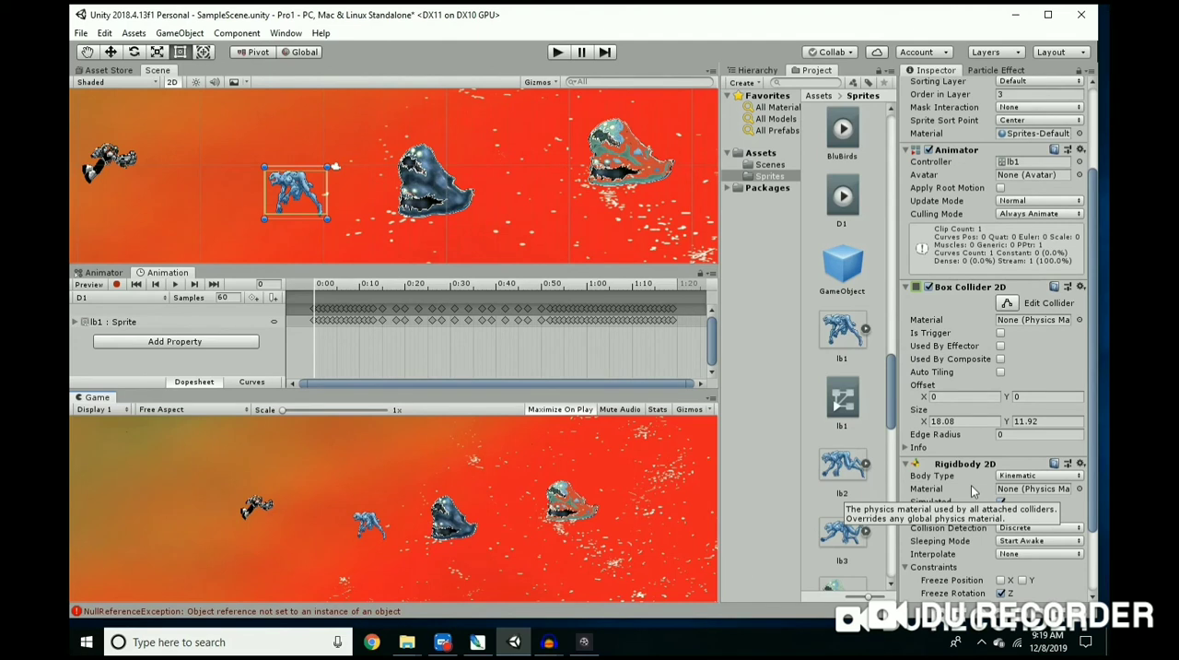
{"action": "scroll", "coordinate": [971, 483], "scroll_direction": "down", "scroll_amount": 3}
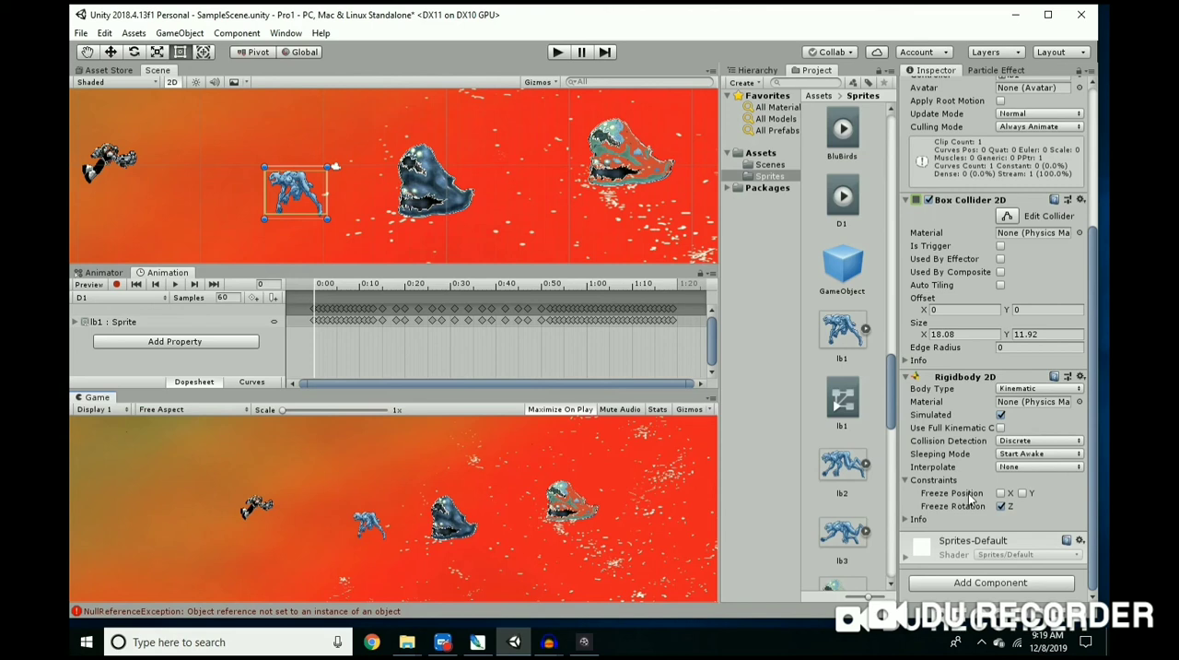
Step: Look through the Sprites folder and create a new folder in the root of Assets
{"action": "scroll", "coordinate": [863, 381], "scroll_direction": "down", "scroll_amount": 5}
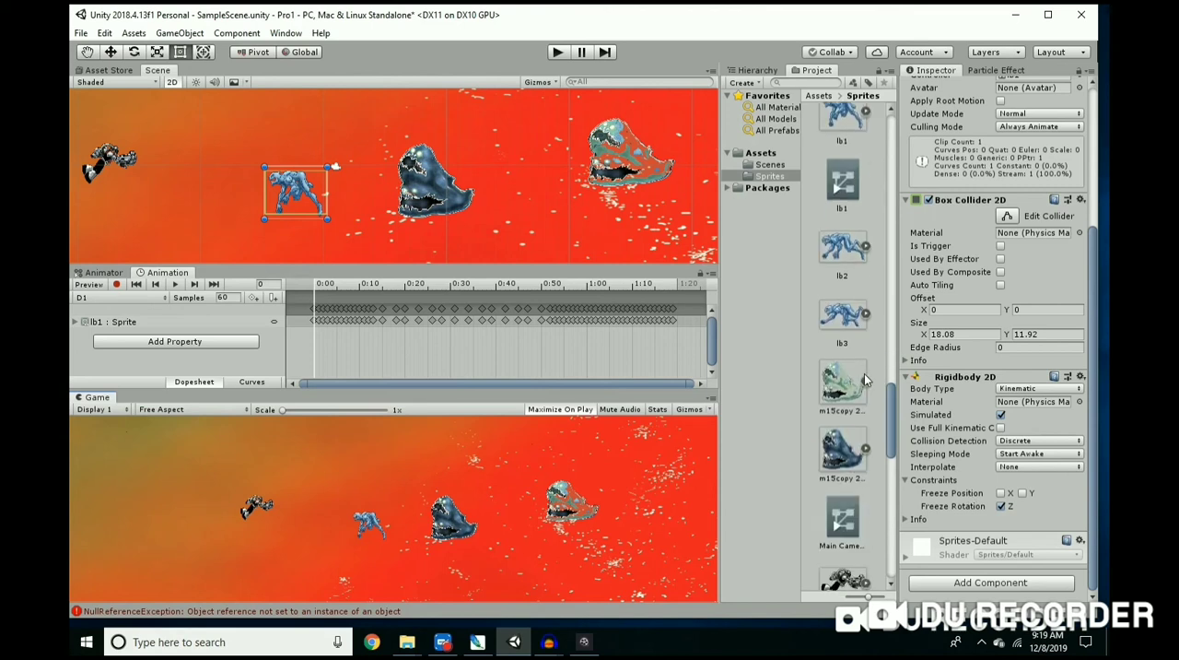
{"action": "scroll", "coordinate": [855, 364], "scroll_direction": "down", "scroll_amount": 5}
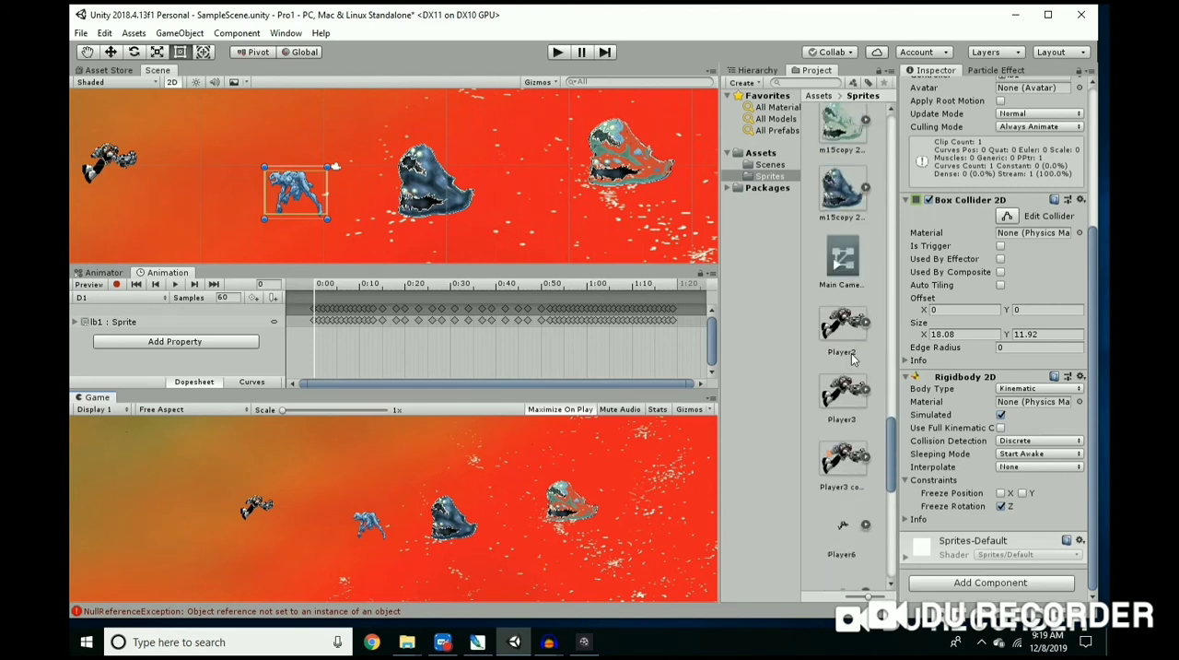
{"action": "scroll", "coordinate": [852, 357], "scroll_direction": "down", "scroll_amount": 4}
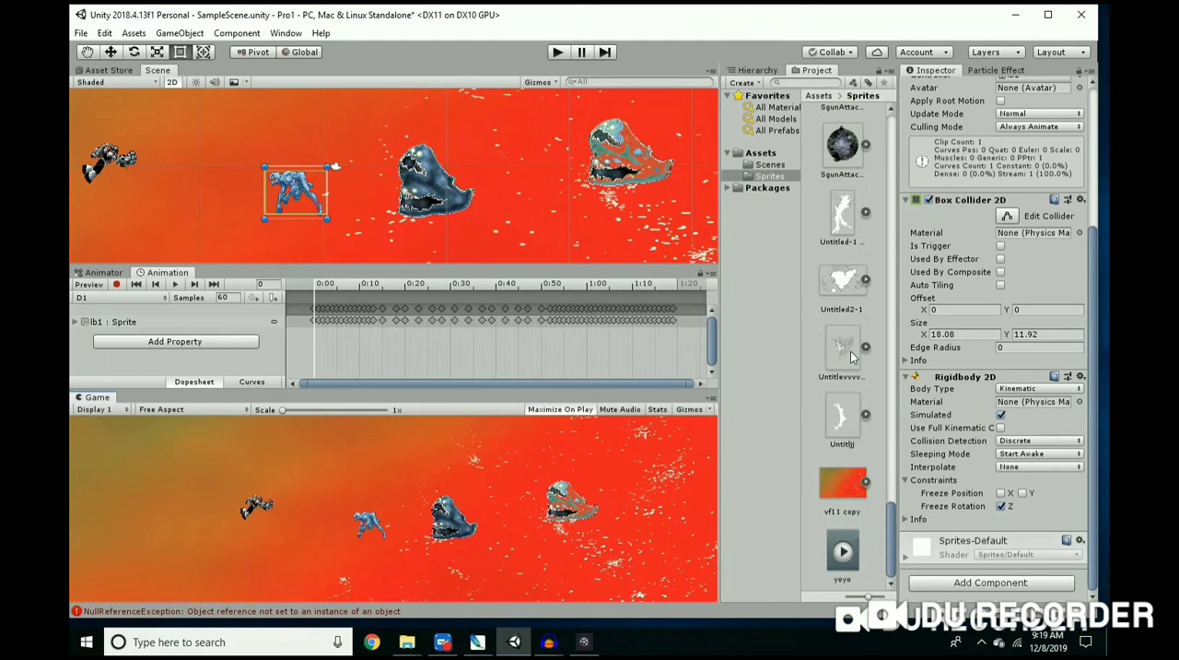
{"action": "scroll", "coordinate": [850, 351], "scroll_direction": "up", "scroll_amount": 4}
{"action": "left_click", "coordinate": [757, 153]}
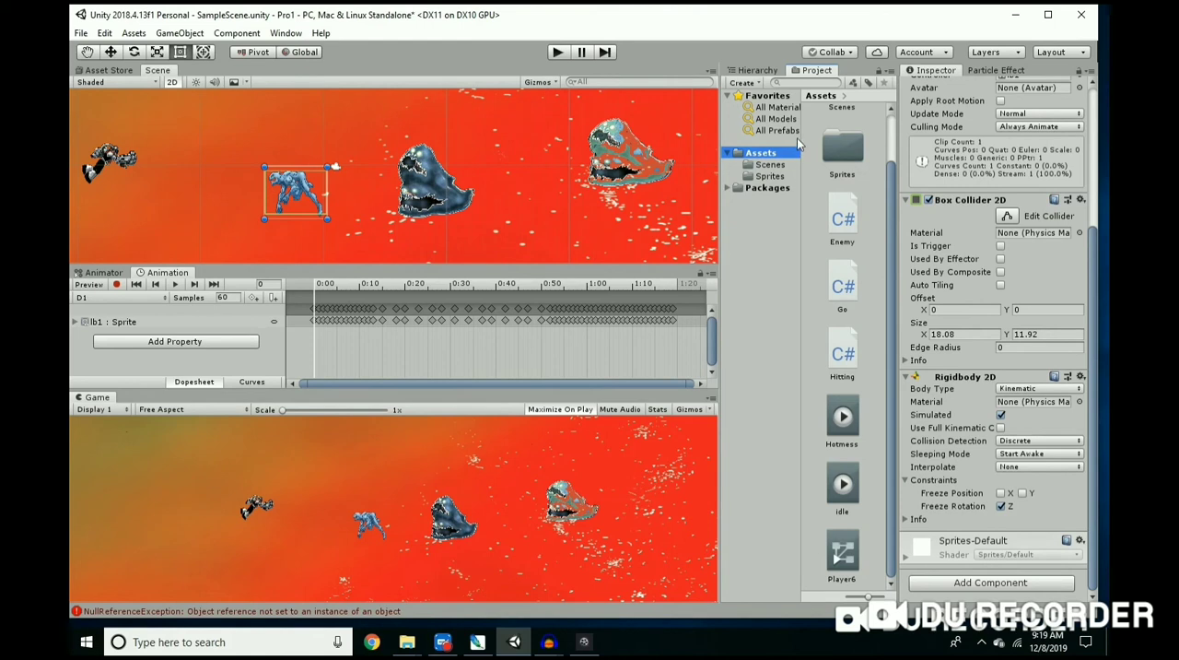
{"action": "left_click", "coordinate": [759, 83]}
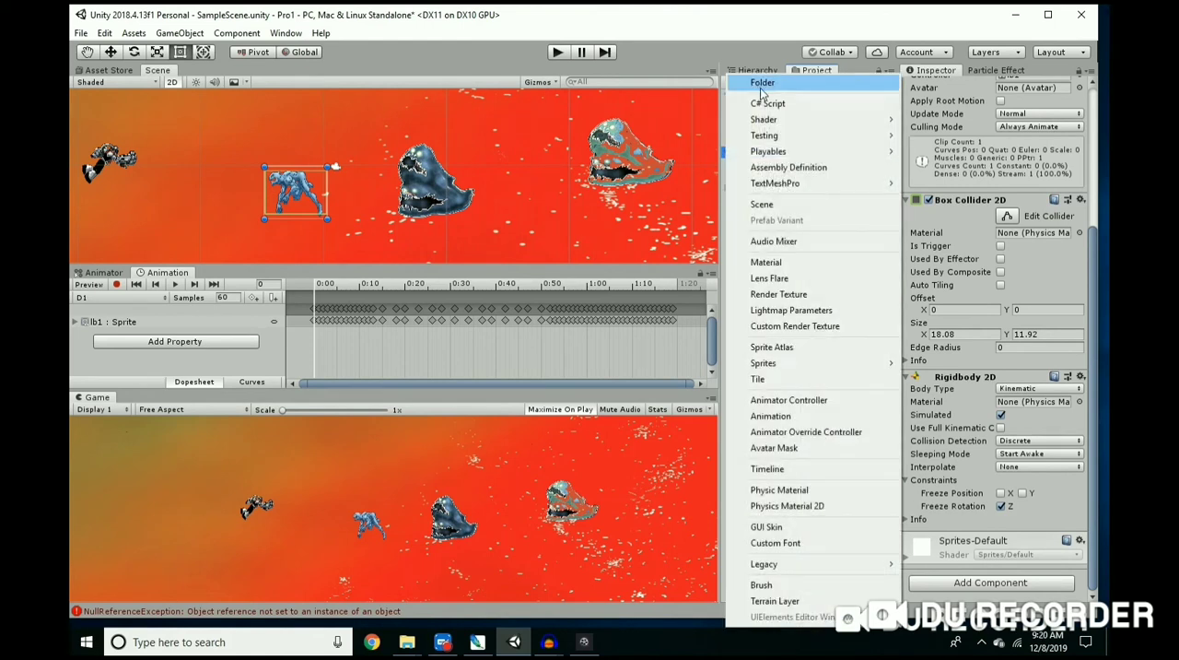
{"action": "left_click", "coordinate": [762, 83]}
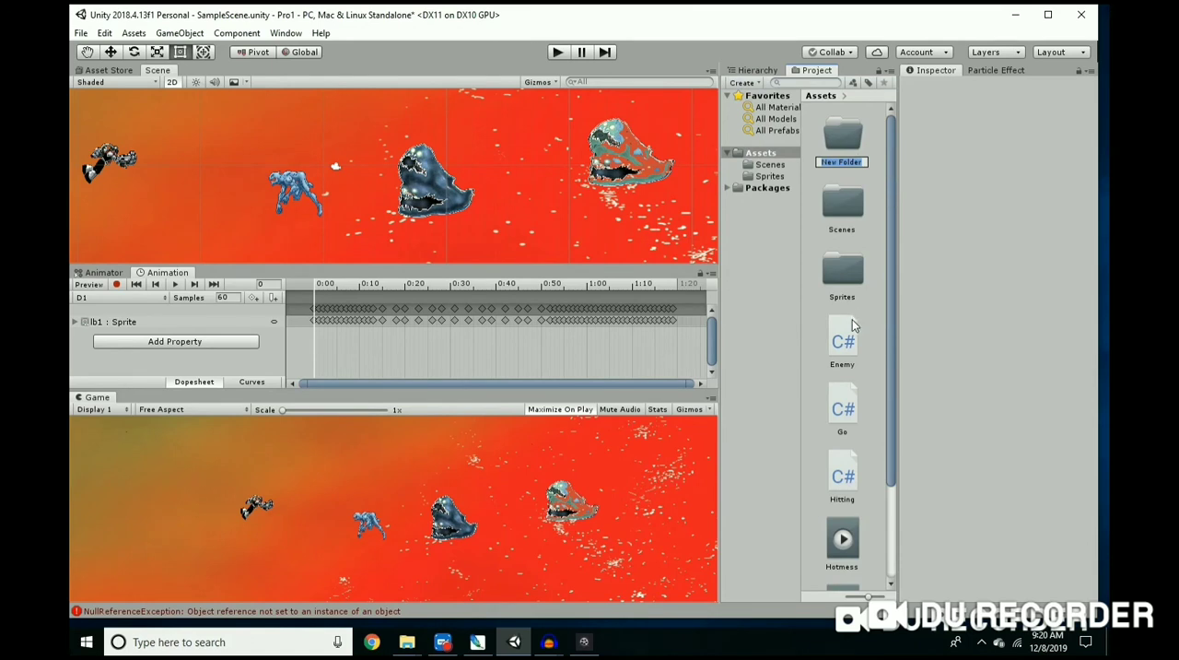
Step: Name the new folder Scripts
{"action": "type", "text": "sCRIPTS"}
{"action": "key", "text": "BackSpace"}
{"action": "key", "text": "BackSpace"}
{"action": "key", "text": "BackSpace"}
{"action": "key", "text": "BackSpace"}
{"action": "key", "text": "BackSpace"}
{"action": "key", "text": "BackSpace"}
{"action": "key", "text": "BackSpace"}
{"action": "type", "text": "Scripts"}
{"action": "key", "text": "Return"}
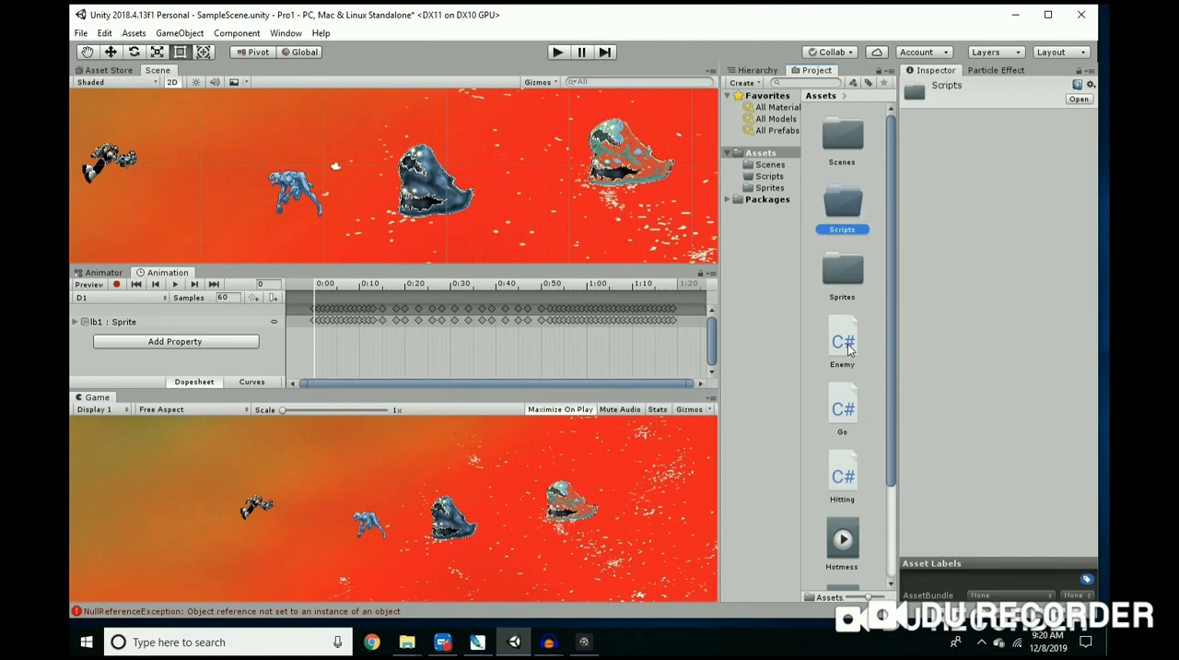
Step: Move the Enemy script into the Scripts folder and open that folder
{"action": "left_click", "coordinate": [875, 480]}
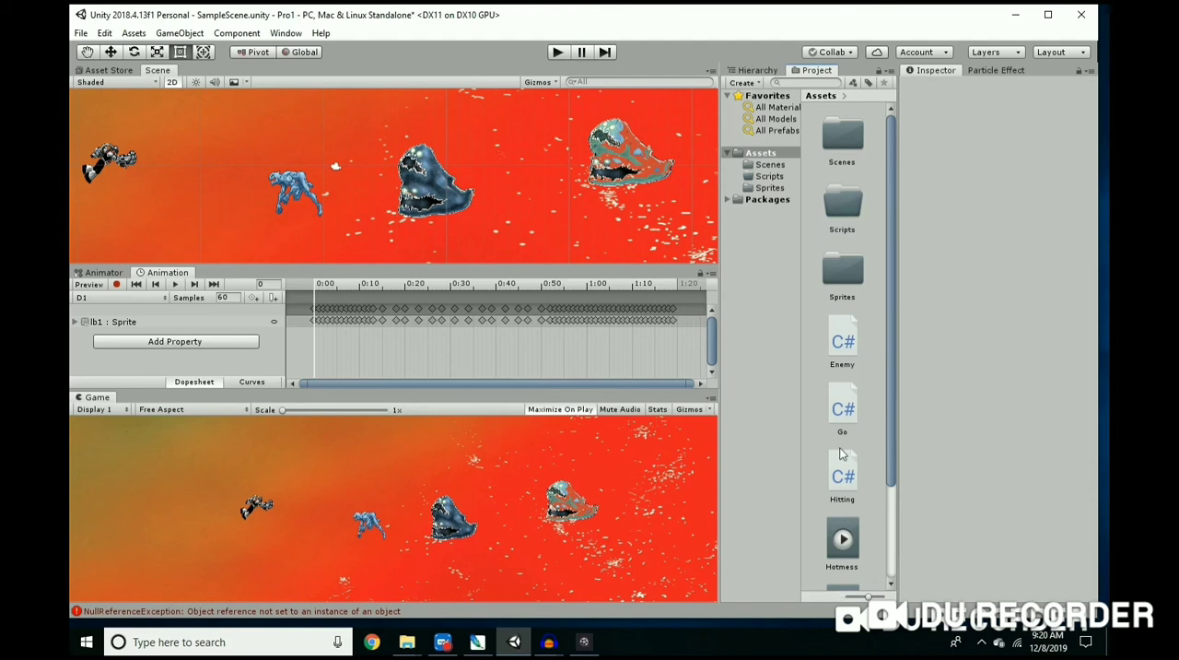
{"action": "left_click_drag", "start_coordinate": [844, 348], "coordinate": [845, 403]}
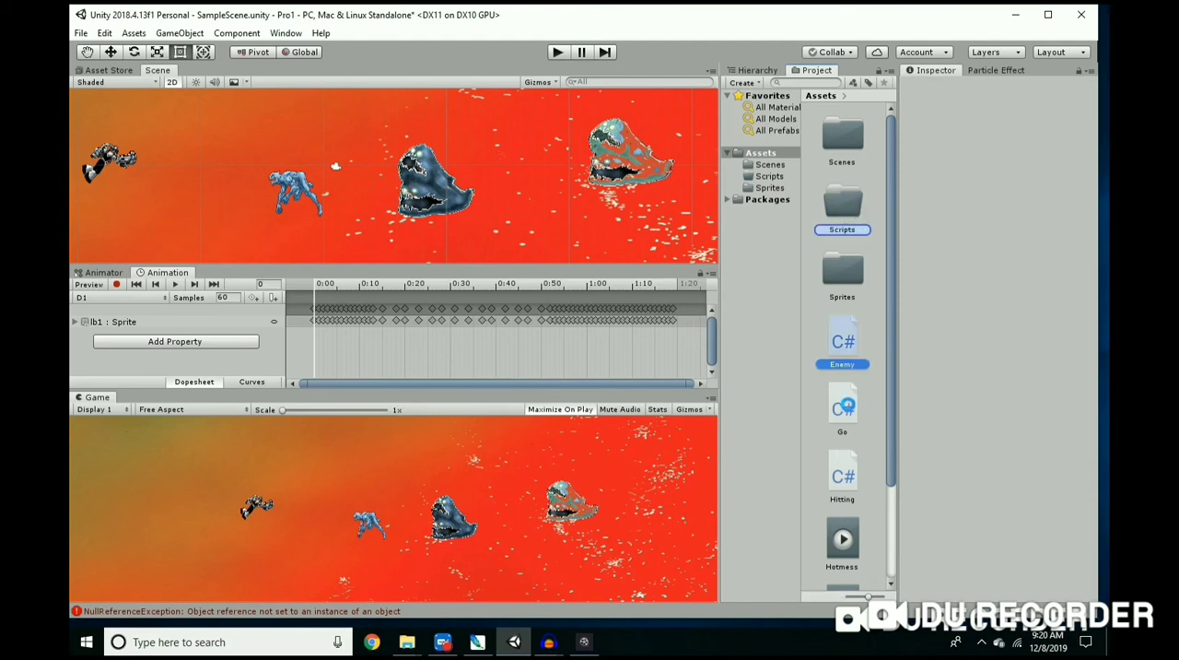
{"action": "left_click_drag", "start_coordinate": [845, 405], "coordinate": [849, 410]}
{"action": "left_click", "coordinate": [845, 216]}
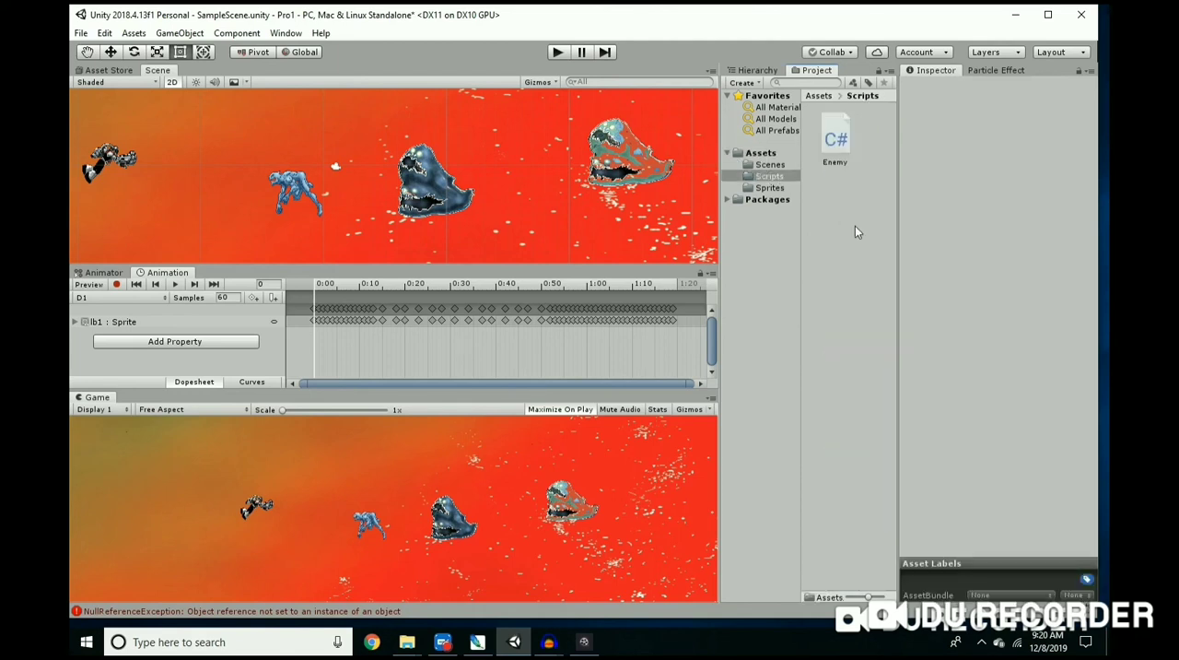
Step: Try to attach the Enemy script to the lb1 enemy in the scene and check its components
{"action": "left_click_drag", "start_coordinate": [838, 140], "coordinate": [286, 167]}
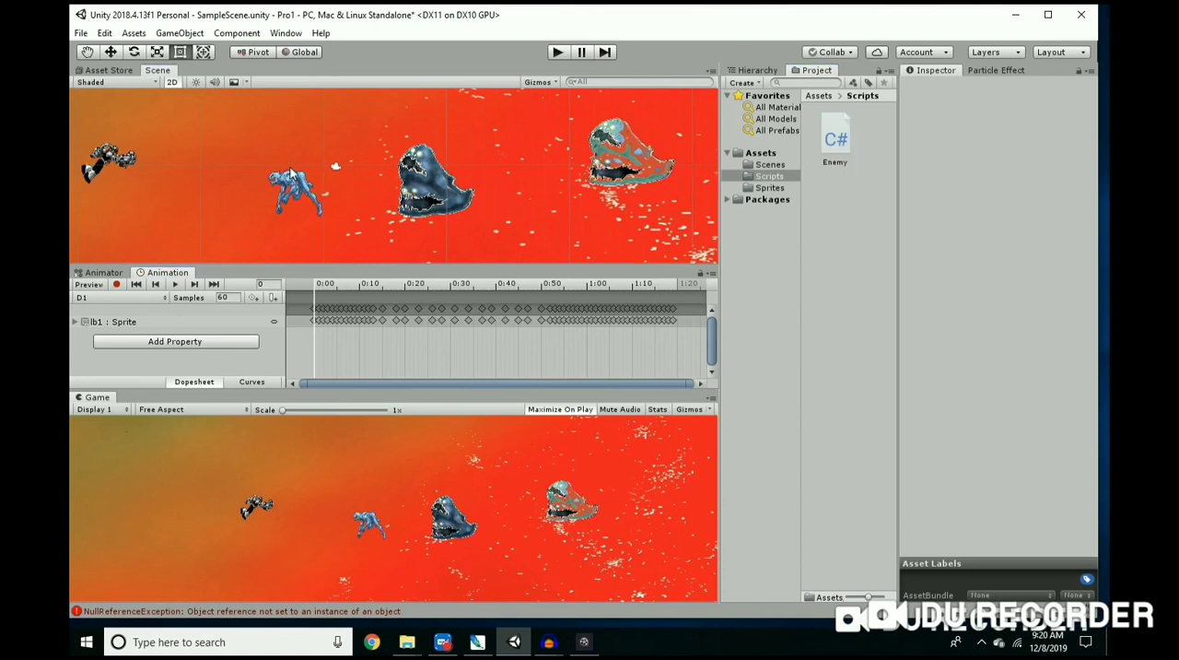
{"action": "left_click", "coordinate": [283, 181]}
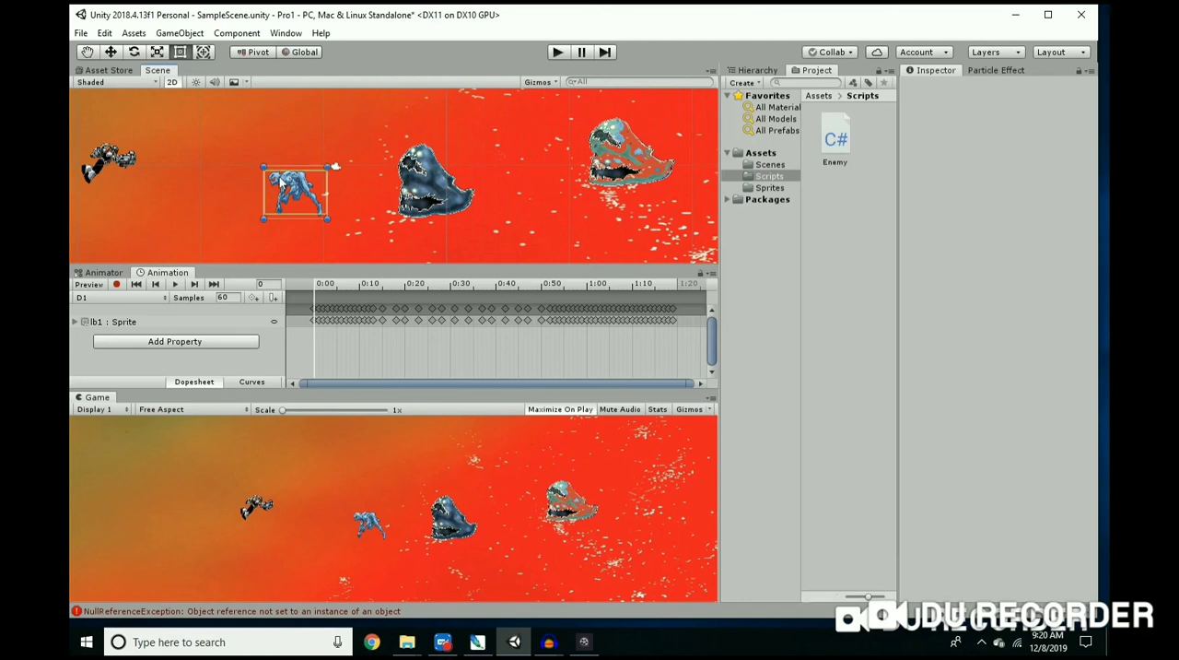
{"action": "left_click", "coordinate": [285, 188]}
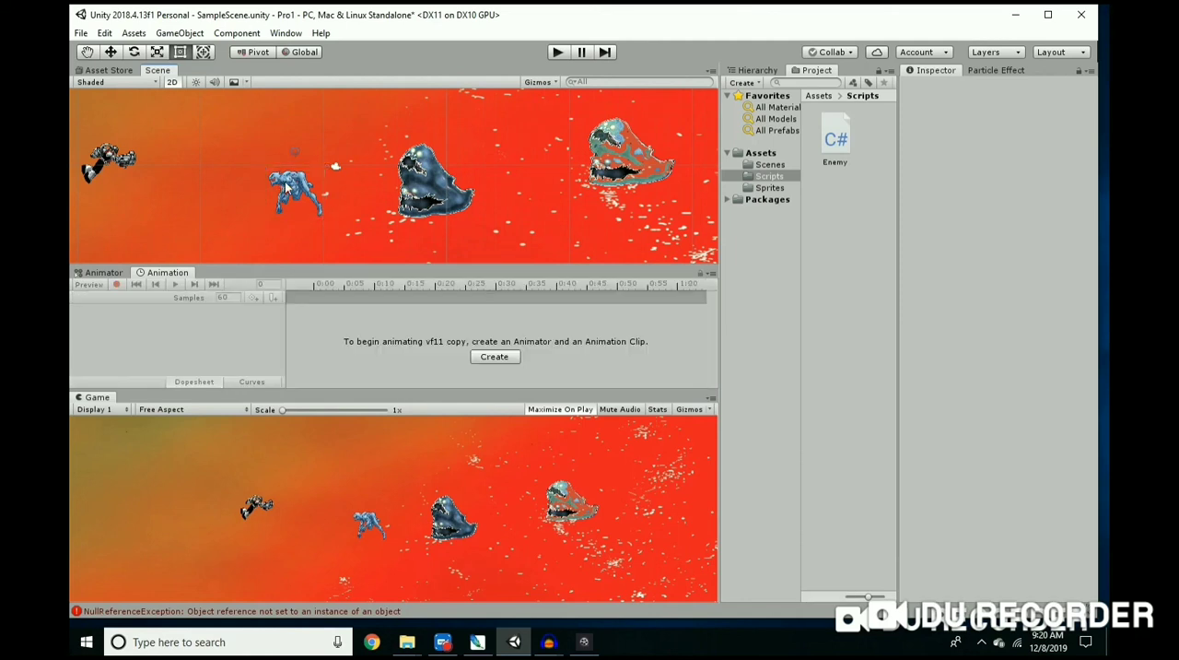
{"action": "left_click", "coordinate": [289, 186]}
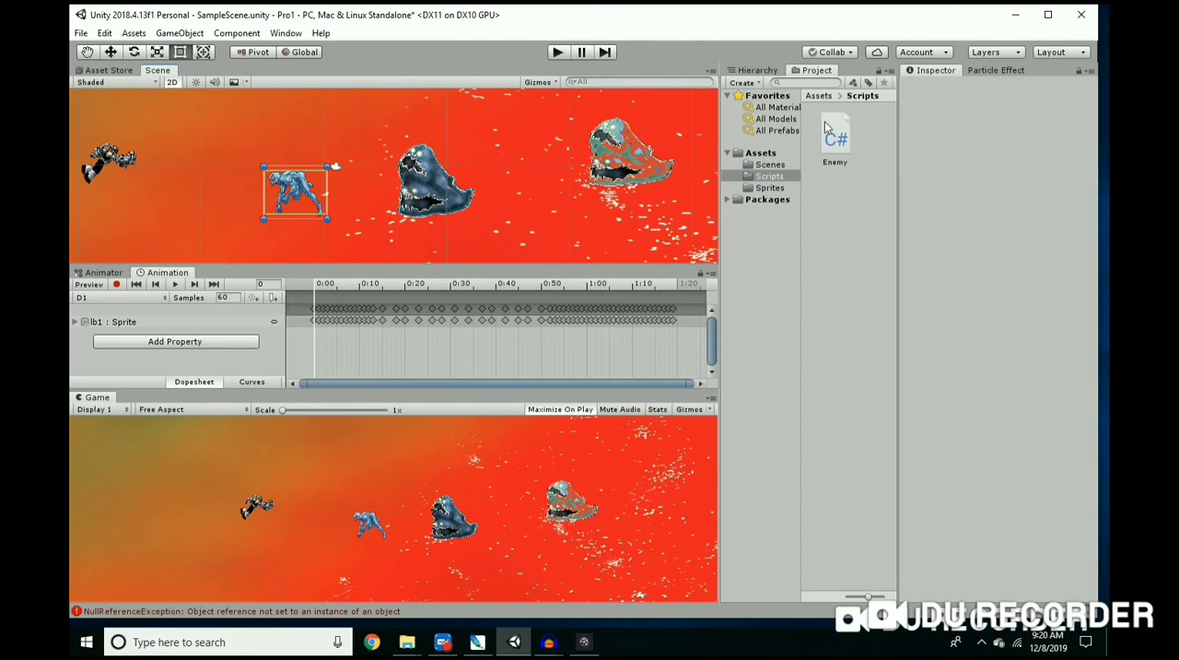
{"action": "left_click", "coordinate": [300, 180]}
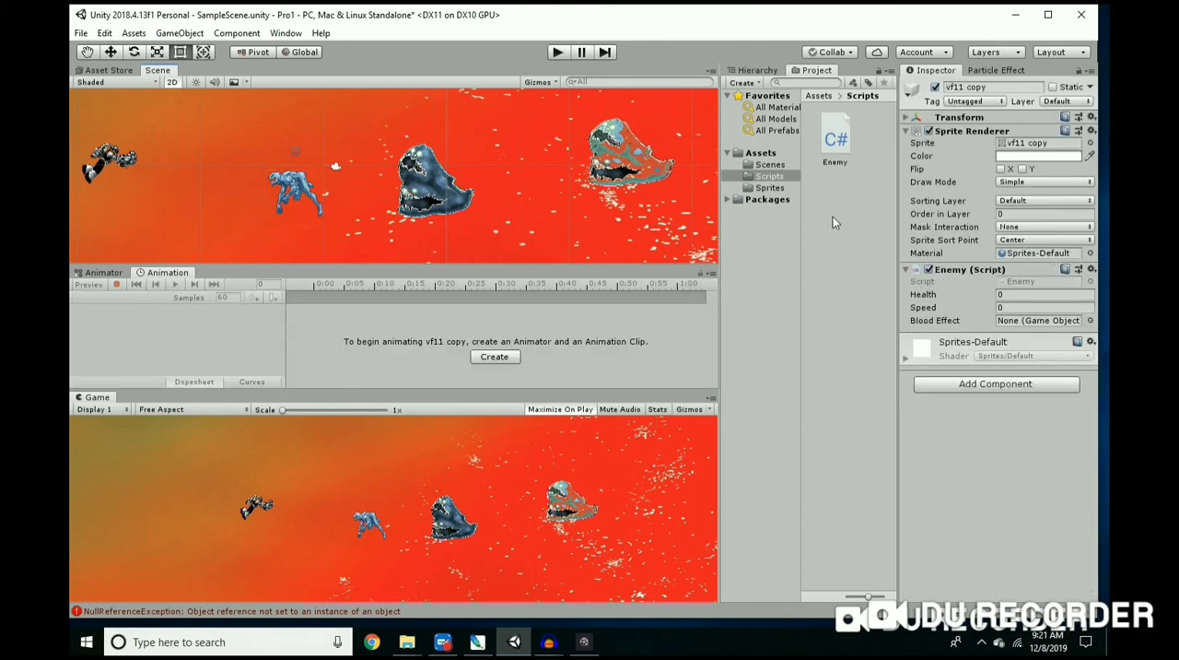
{"action": "left_click", "coordinate": [293, 184]}
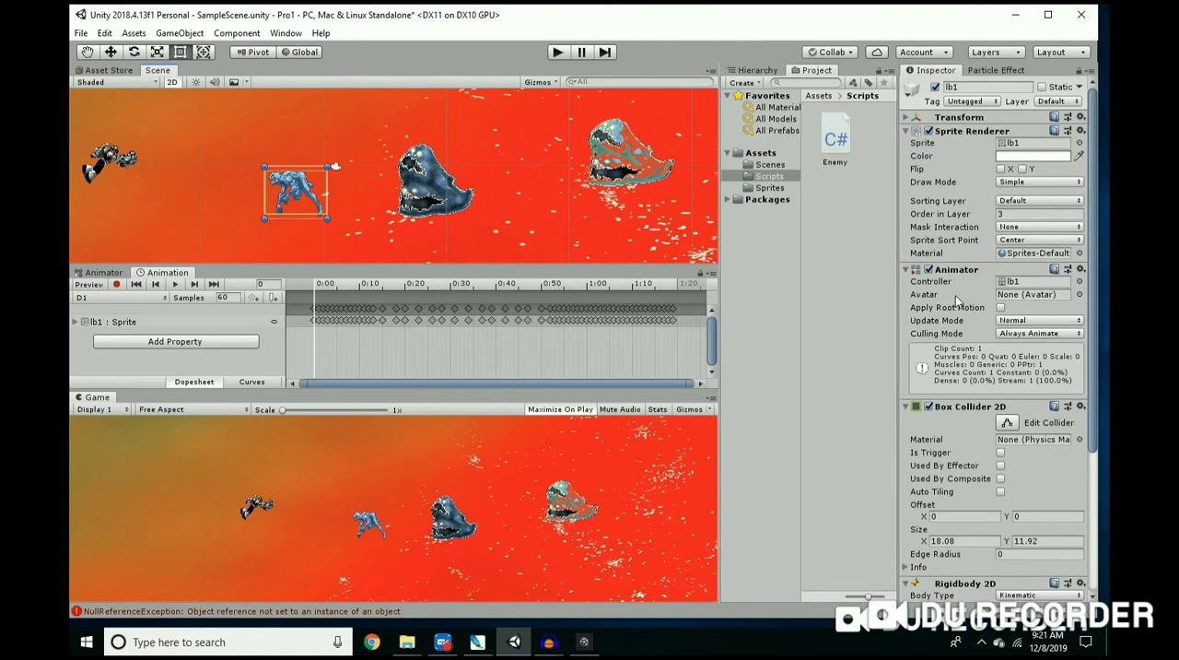
{"action": "scroll", "coordinate": [956, 295], "scroll_direction": "down", "scroll_amount": 5}
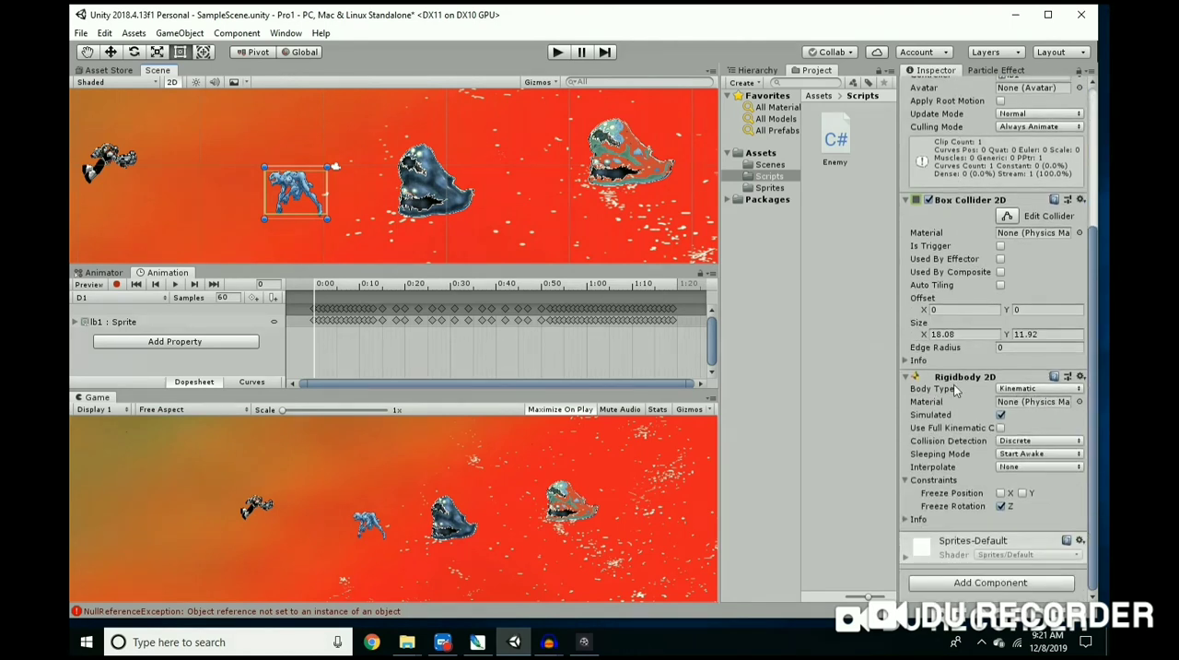
{"action": "scroll", "coordinate": [955, 386], "scroll_direction": "up", "scroll_amount": 5}
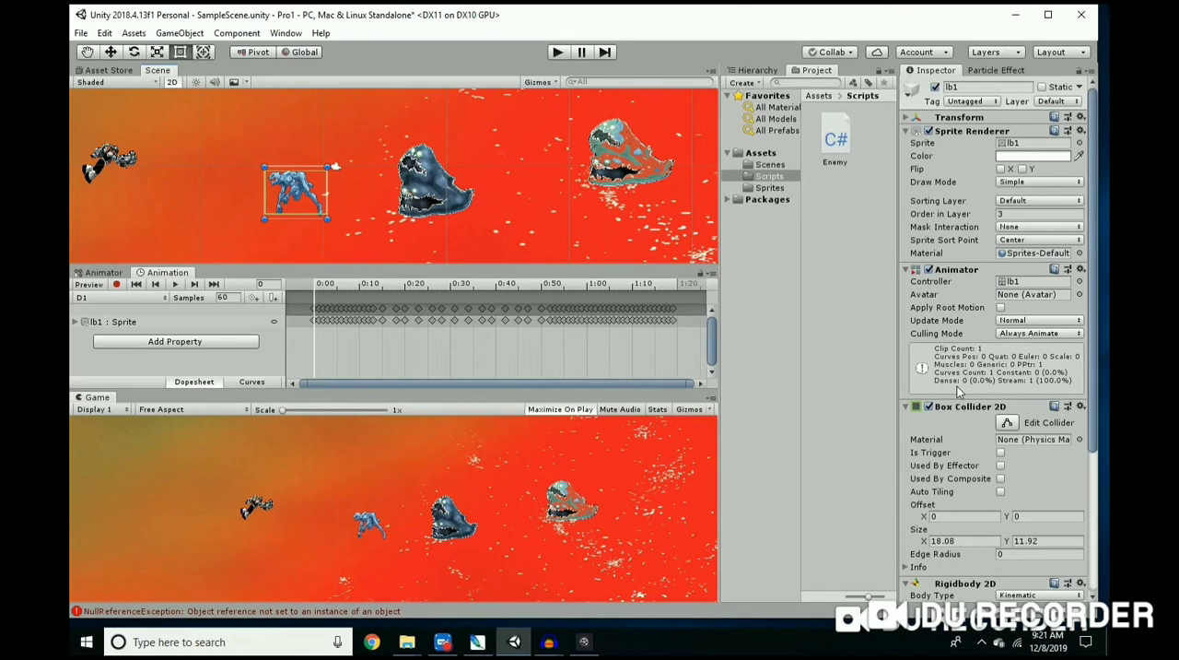
{"action": "scroll", "coordinate": [958, 388], "scroll_direction": "down", "scroll_amount": 4}
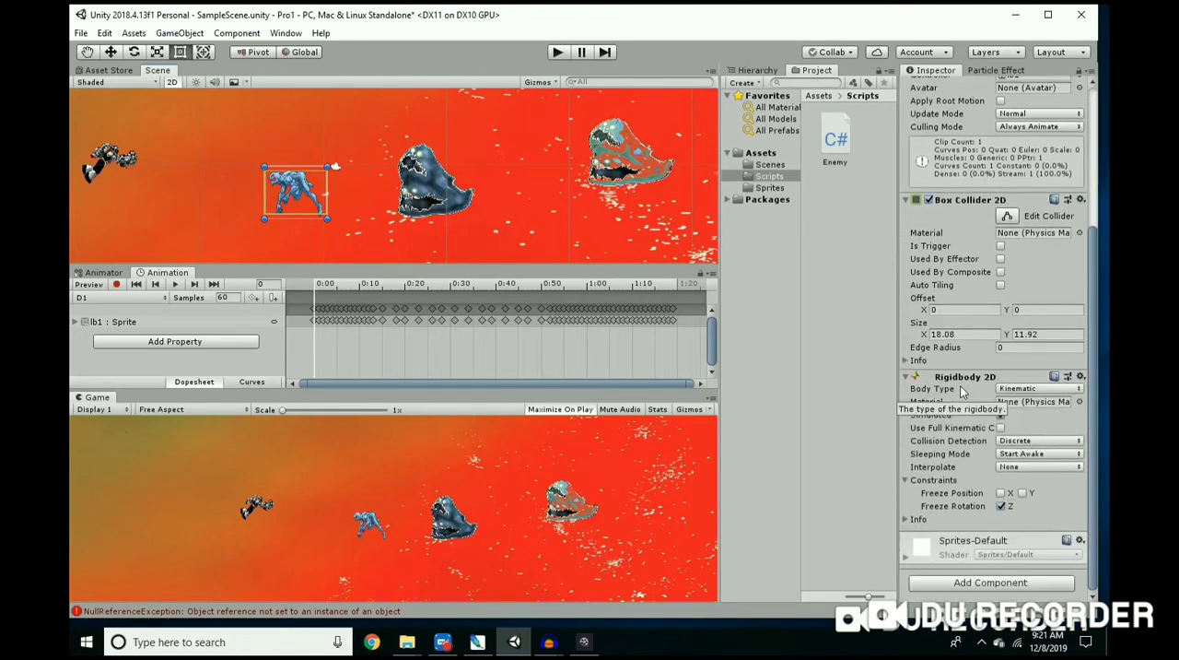
{"action": "scroll", "coordinate": [961, 391], "scroll_direction": "up", "scroll_amount": 4}
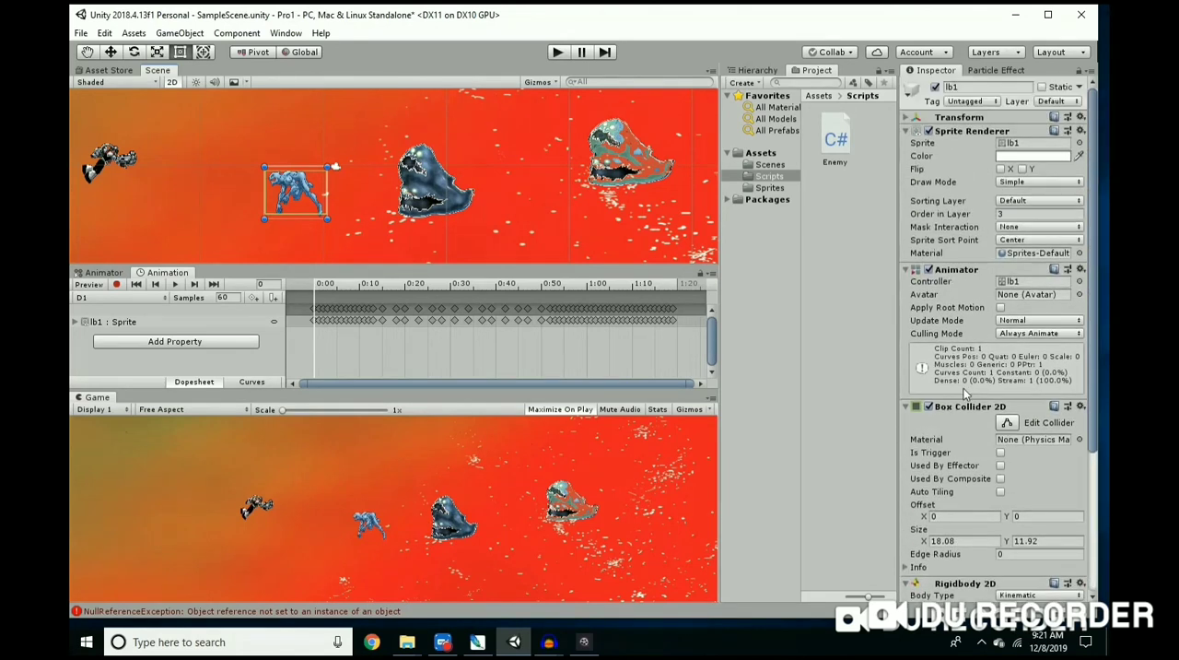
Step: Remove the Enemy script component from the vf11 copy background
{"action": "left_click", "coordinate": [359, 126]}
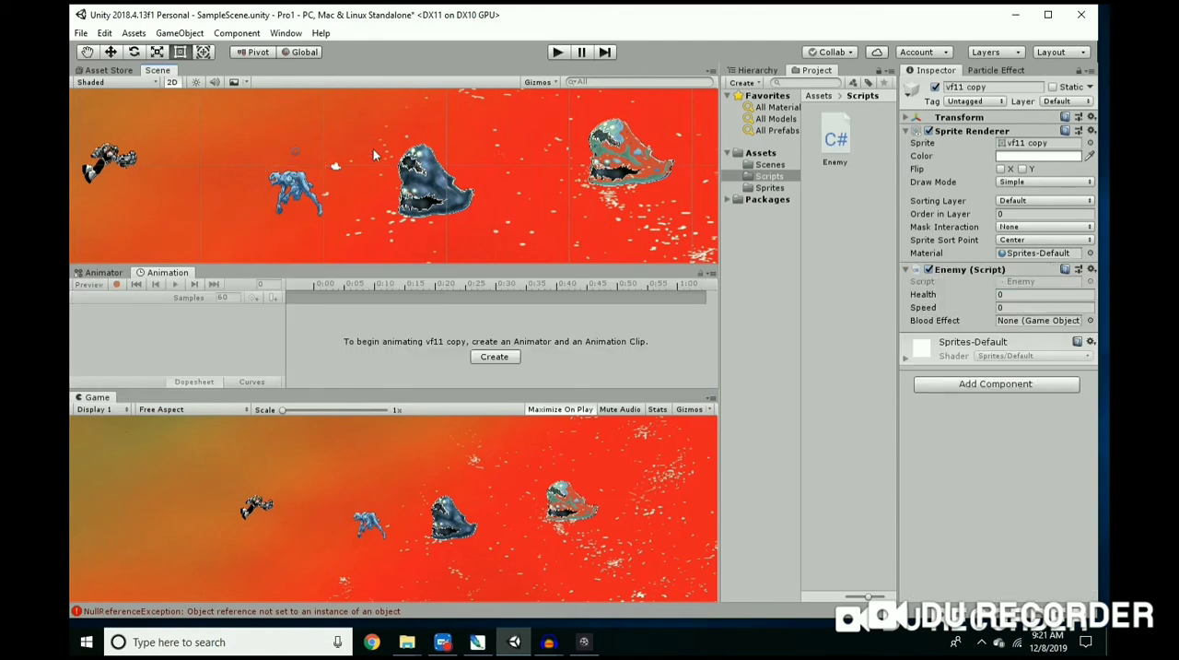
{"action": "left_click", "coordinate": [1091, 269]}
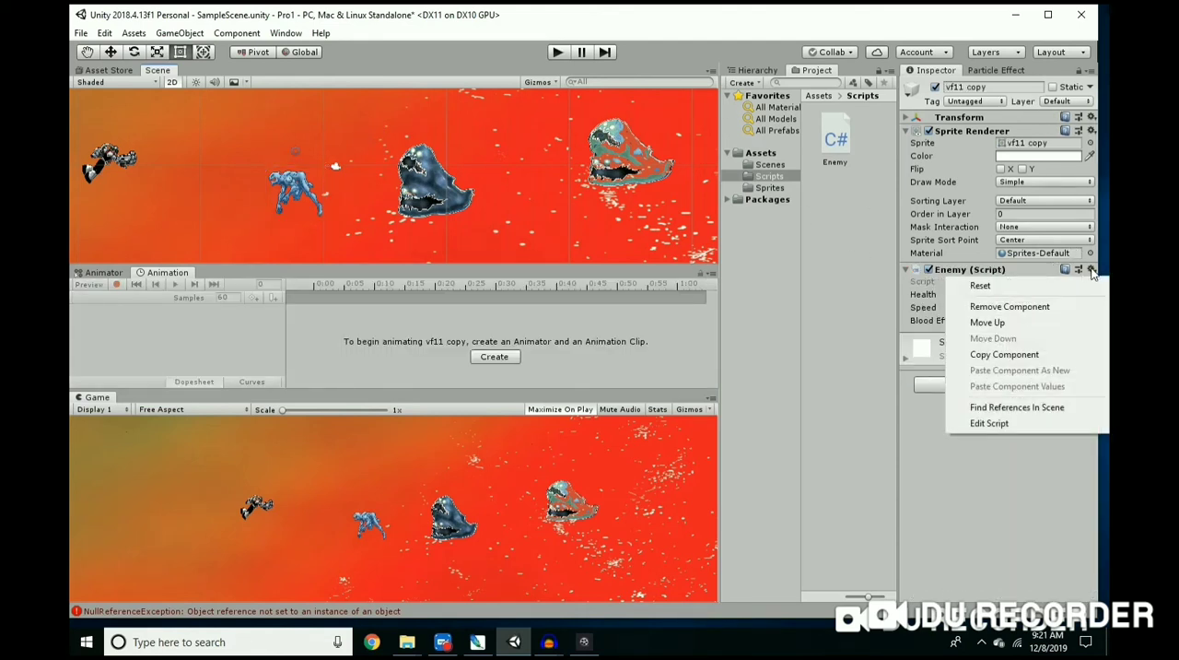
{"action": "left_click", "coordinate": [995, 310]}
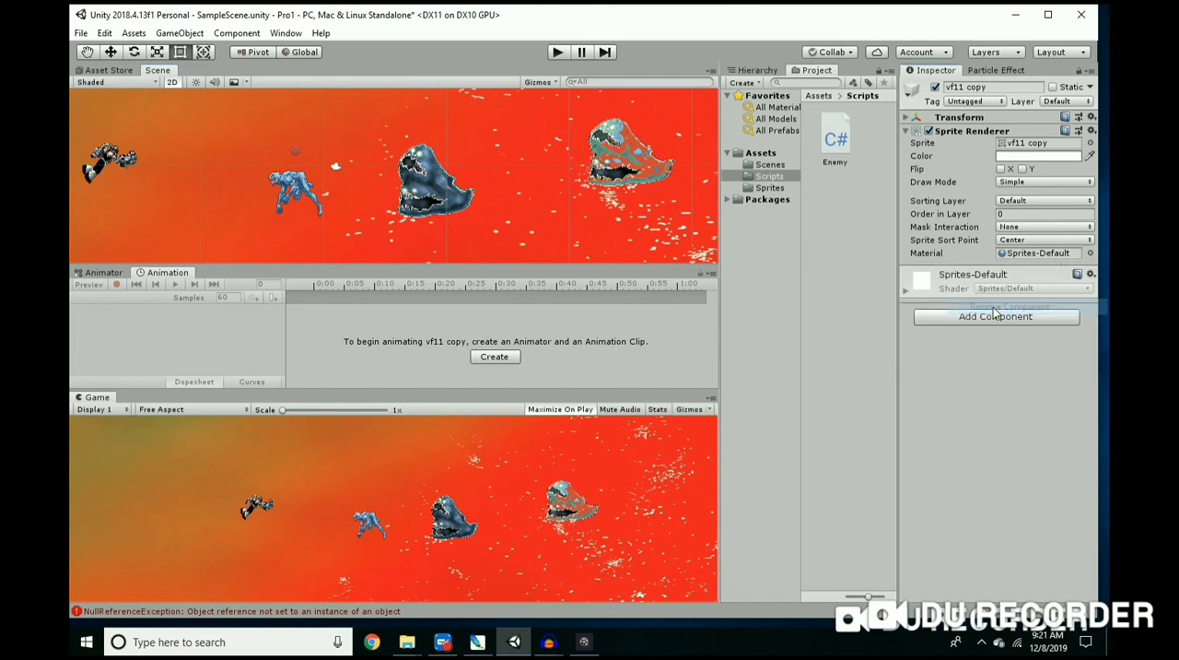
Step: Select the lb1 enemy with the Move tool and attach the Enemy script to it
{"action": "scroll", "coordinate": [332, 194], "scroll_direction": "up", "scroll_amount": 8}
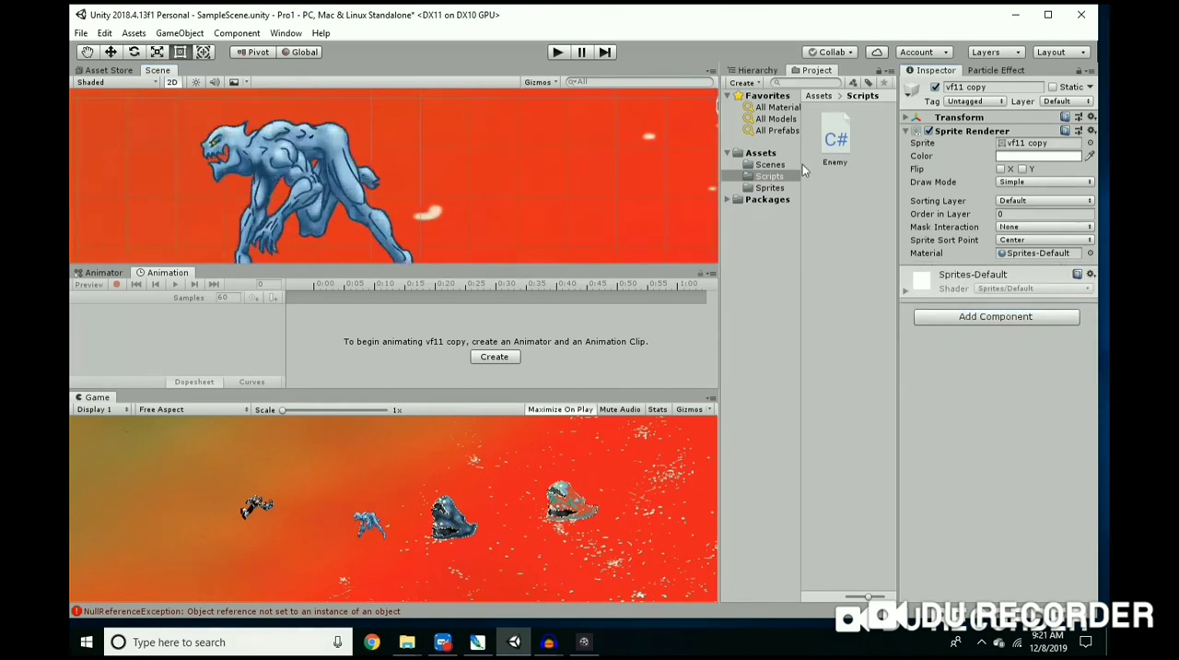
{"action": "mouse_move", "coordinate": [831, 140]}
{"action": "left_mouse_down"}
{"action": "mouse_move", "coordinate": [567, 210]}
{"action": "mouse_move", "coordinate": [839, 136]}
{"action": "left_mouse_up"}
{"action": "left_click", "coordinate": [112, 52]}
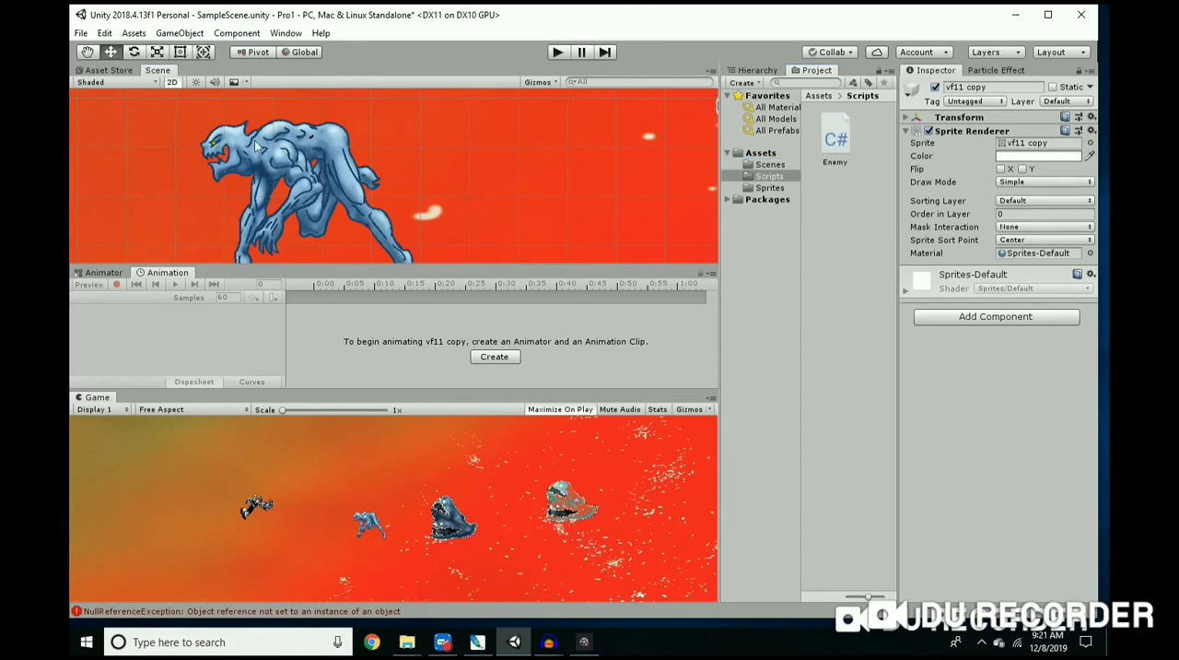
{"action": "left_click", "coordinate": [273, 154]}
{"action": "left_click_drag", "start_coordinate": [834, 145], "coordinate": [311, 187]}
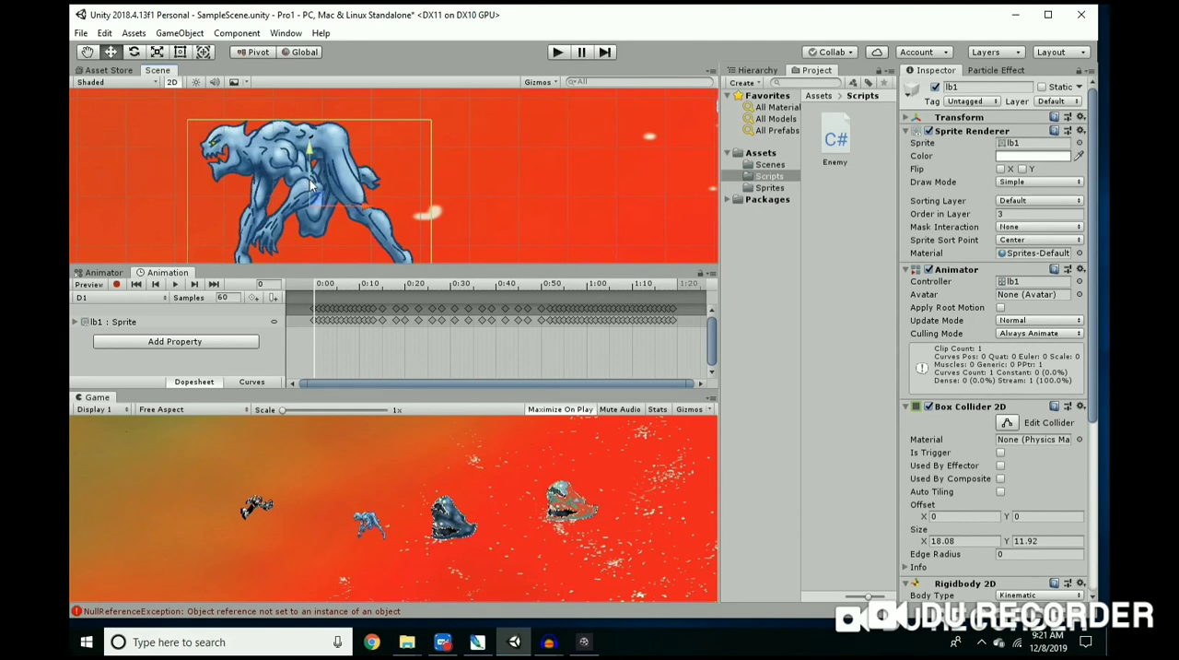
Step: Set the lb1 enemy's Enemy script Health to 55 and Speed to 2
{"action": "scroll", "coordinate": [959, 310], "scroll_direction": "down", "scroll_amount": 4}
{"action": "scroll", "coordinate": [959, 309], "scroll_direction": "down", "scroll_amount": 3}
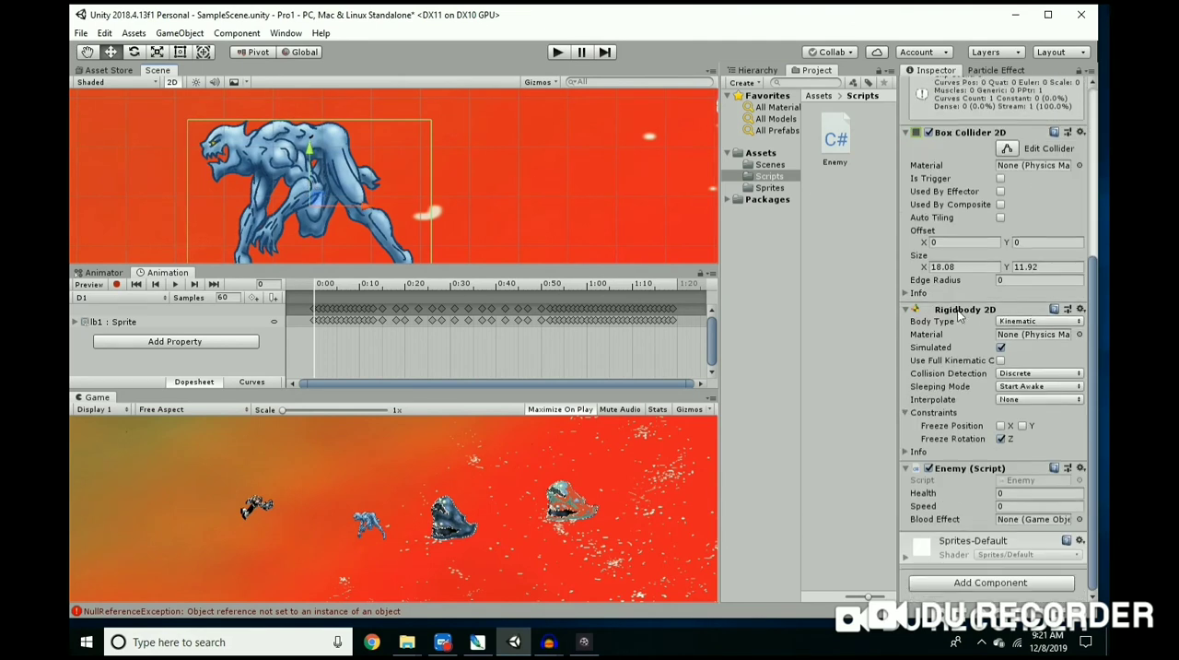
{"action": "left_click", "coordinate": [984, 497]}
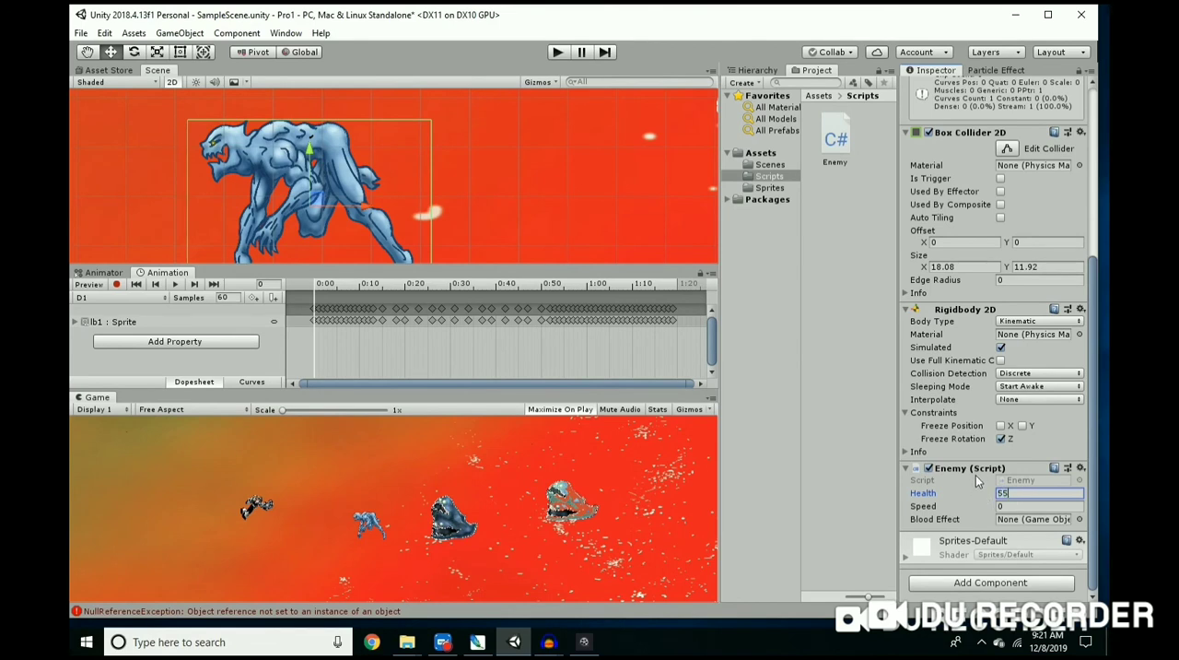
{"action": "type", "text": "55"}
{"action": "left_click", "coordinate": [985, 506]}
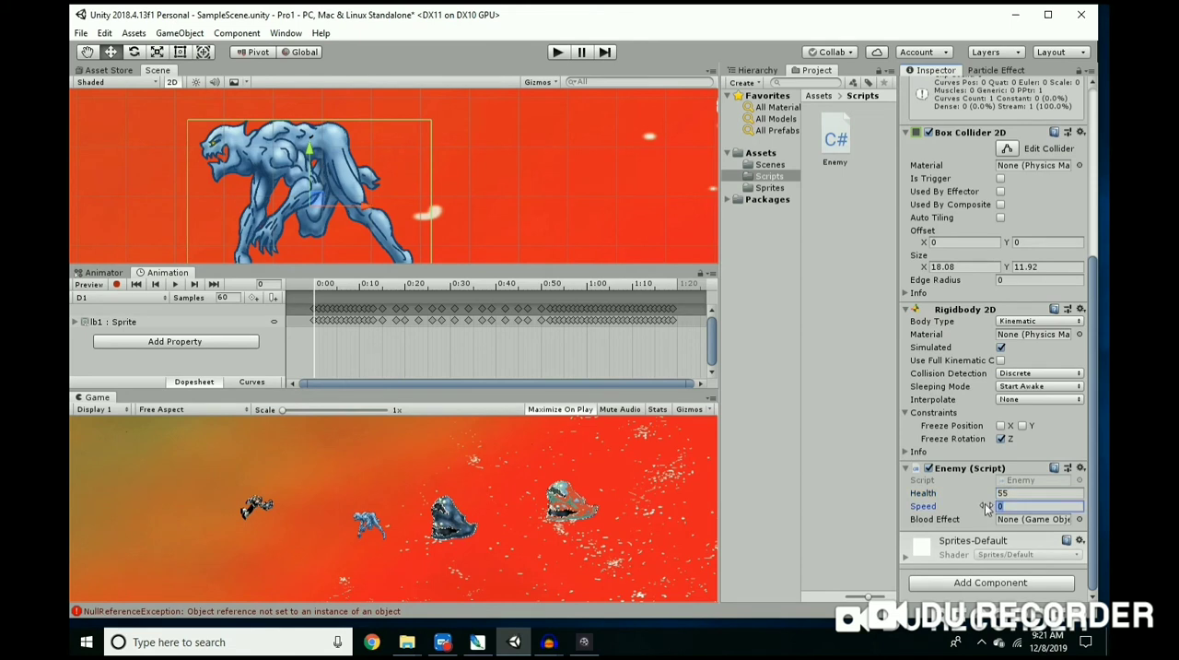
{"action": "type", "text": "2"}
Step: Check the collider, rigidbody and Enemy script settings of the dark blue m15copy enemy, and reselect lb1
{"action": "scroll", "coordinate": [471, 197], "scroll_direction": "down", "scroll_amount": 5}
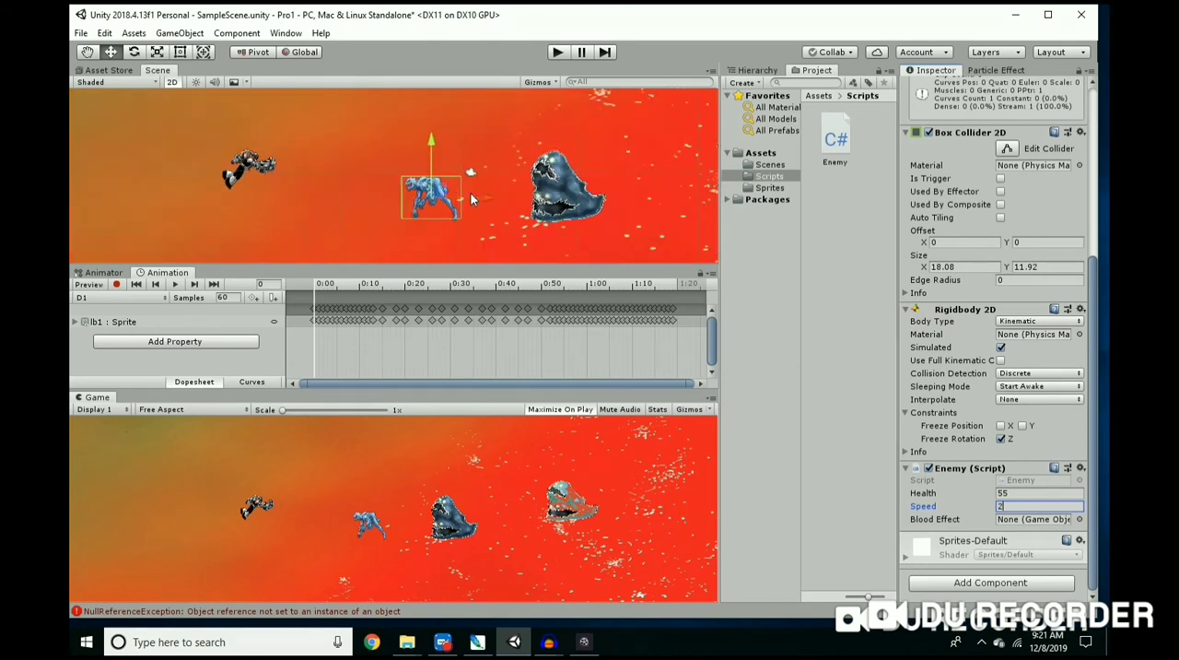
{"action": "scroll", "coordinate": [471, 196], "scroll_direction": "down", "scroll_amount": 2}
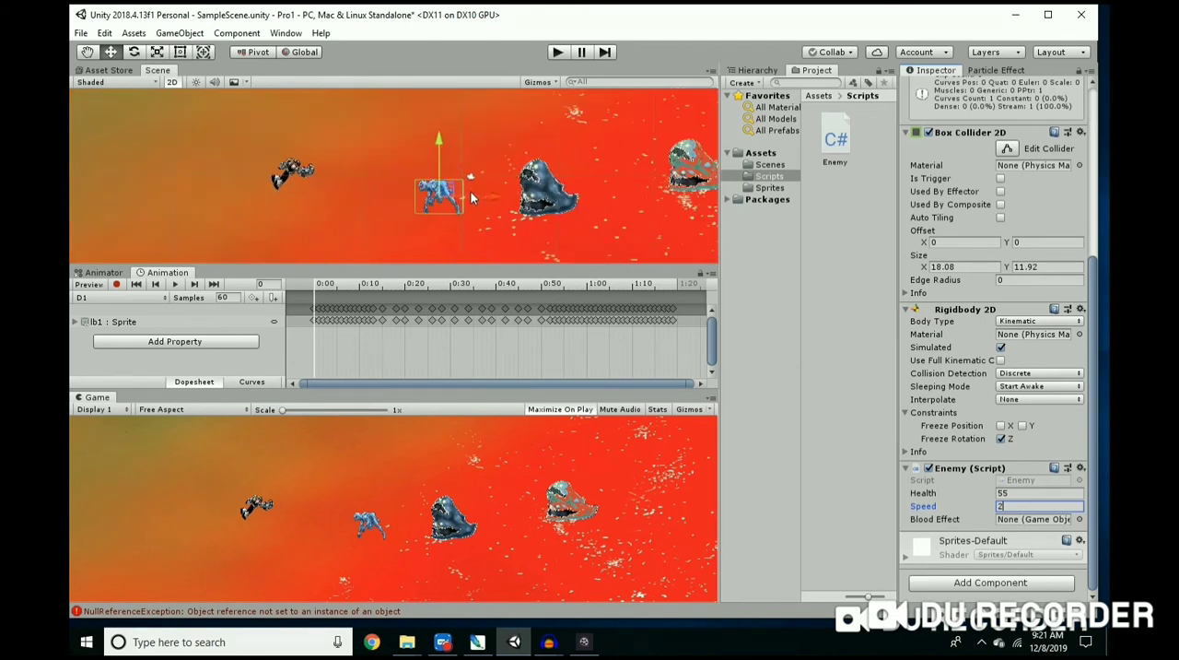
{"action": "left_click", "coordinate": [544, 201]}
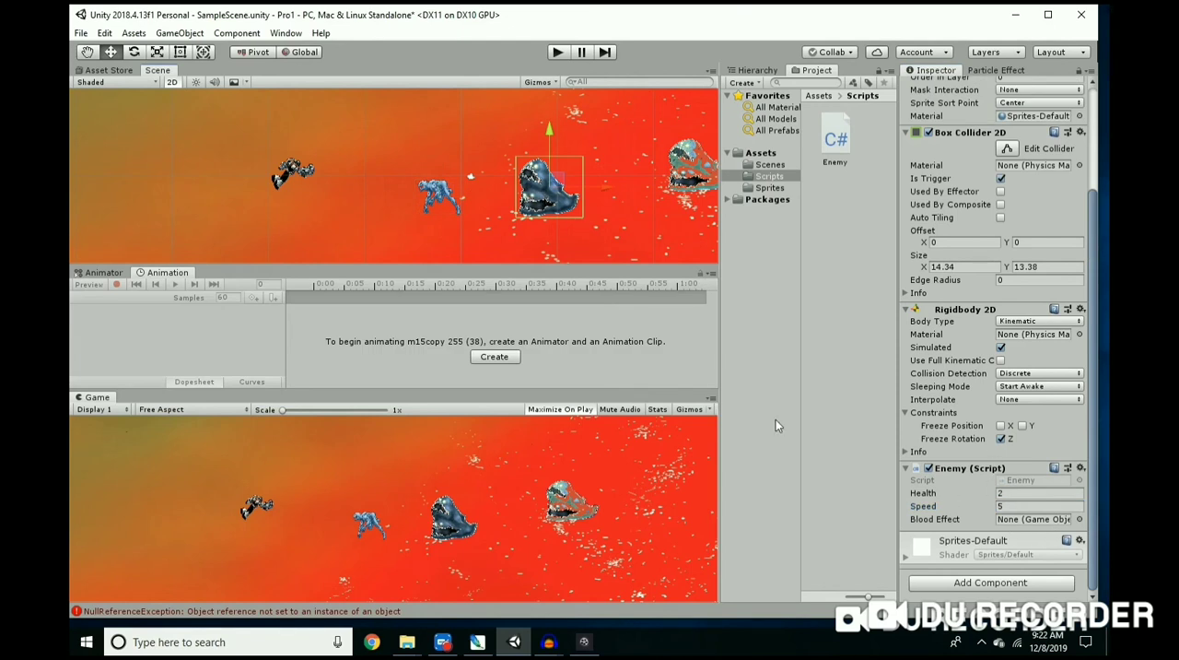
{"action": "left_click", "coordinate": [445, 198]}
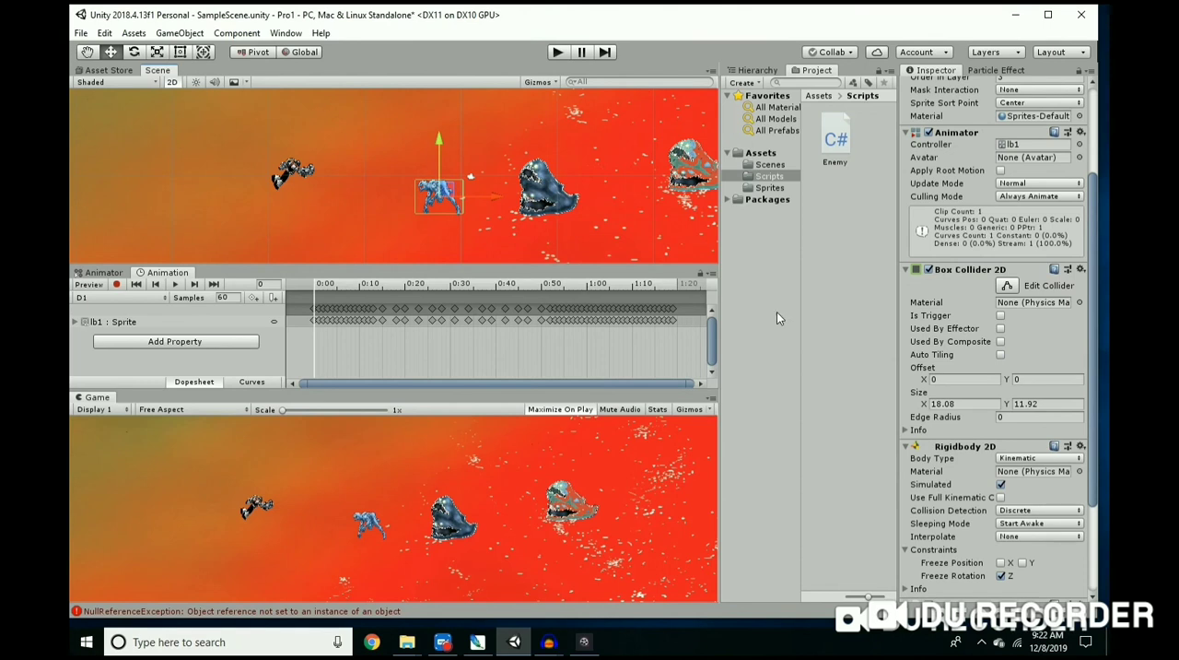
Step: Run the game to test lb1 with its Enemy script, stop it, and review lb1's components
{"action": "left_click", "coordinate": [557, 52]}
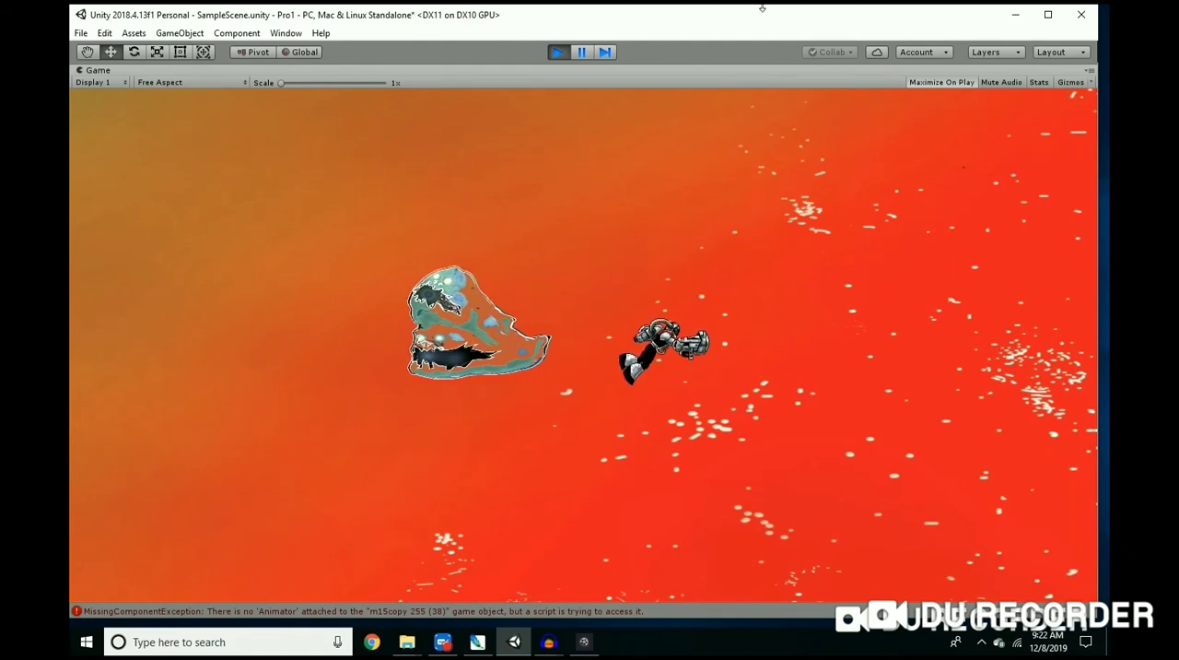
{"action": "left_click", "coordinate": [559, 53]}
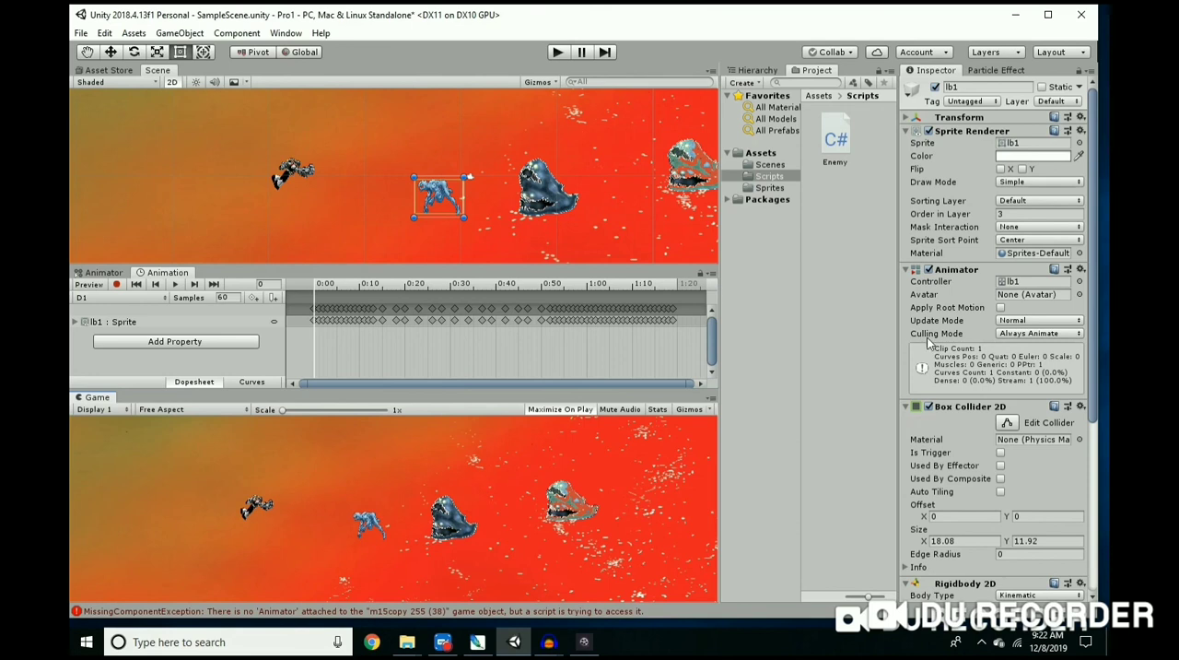
{"action": "scroll", "coordinate": [955, 369], "scroll_direction": "down", "scroll_amount": 5}
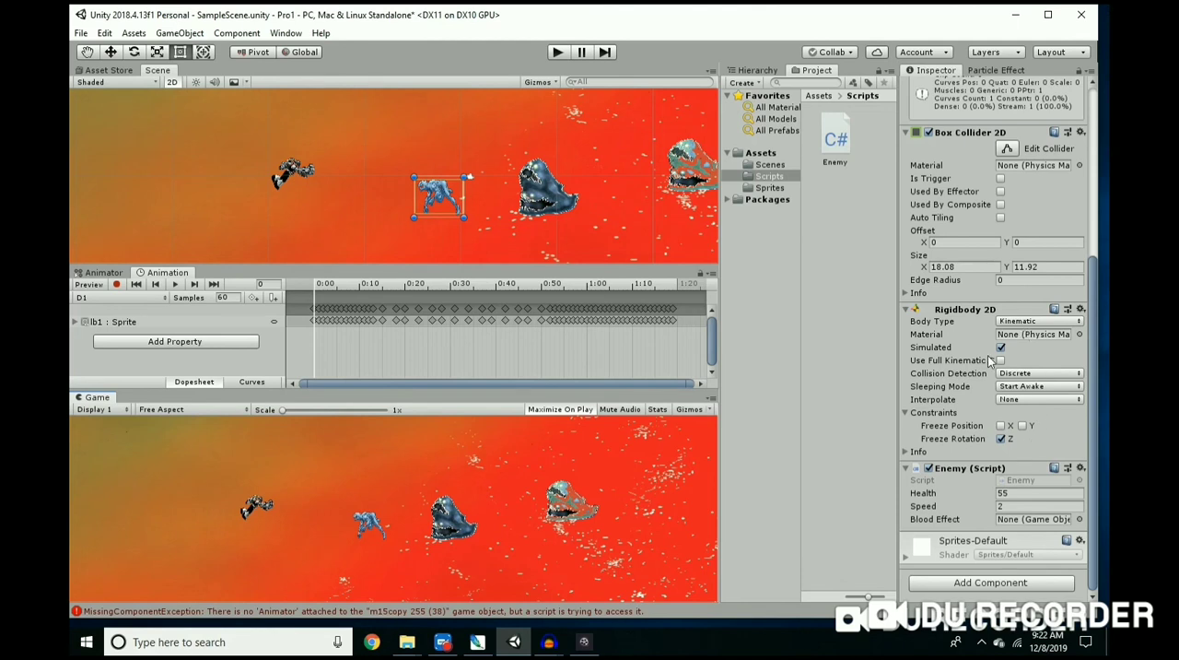
Step: Assign the lb1 enemy to the Enemy layer
{"action": "scroll", "coordinate": [991, 359], "scroll_direction": "up", "scroll_amount": 5}
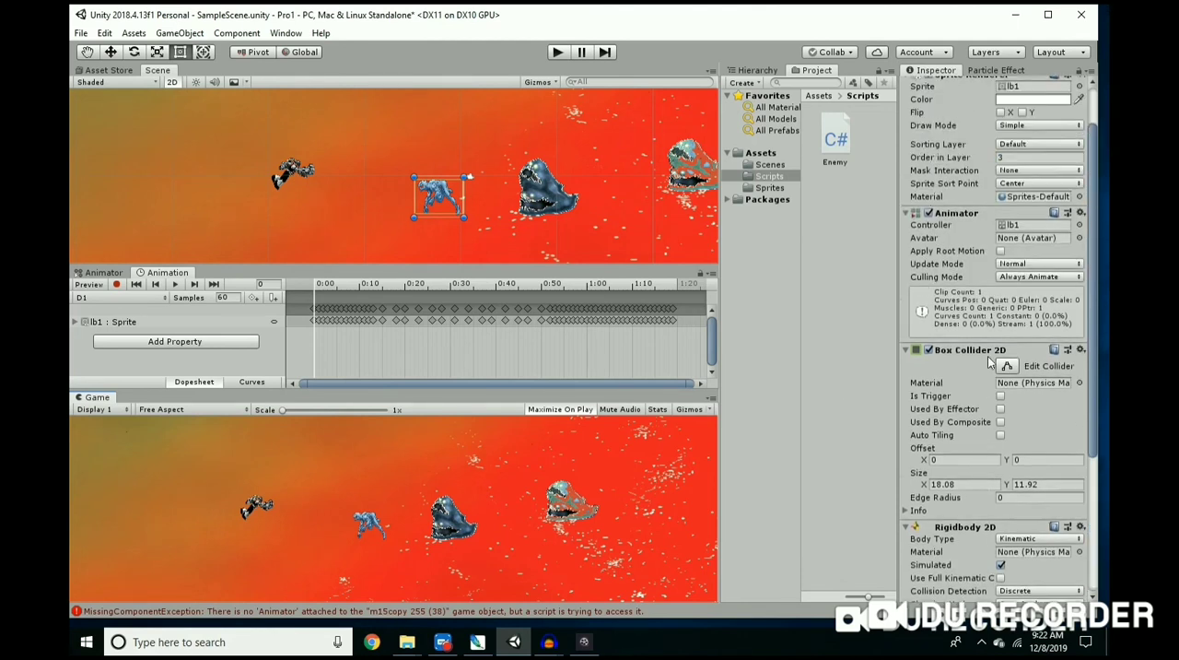
{"action": "scroll", "coordinate": [954, 350], "scroll_direction": "up", "scroll_amount": 2}
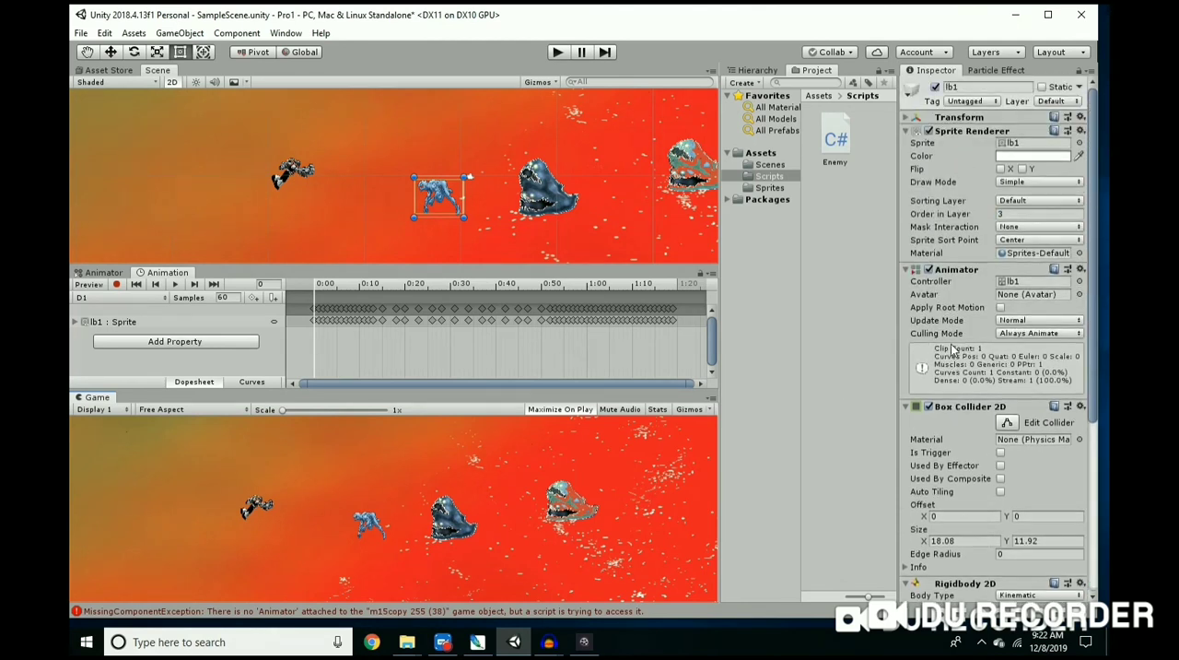
{"action": "left_click", "coordinate": [1077, 103]}
{"action": "left_click", "coordinate": [1036, 197]}
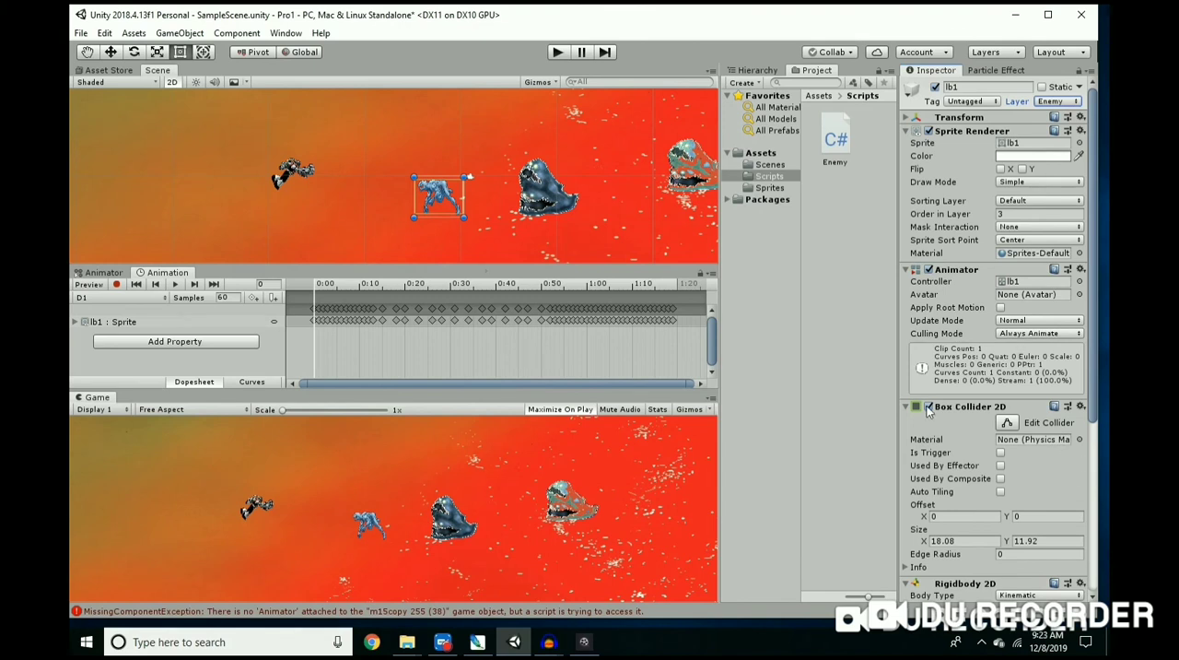
Step: Review lb1's component settings, run the game to test it on the Enemy layer, and stop it
{"action": "scroll", "coordinate": [1008, 405], "scroll_direction": "down", "scroll_amount": 2}
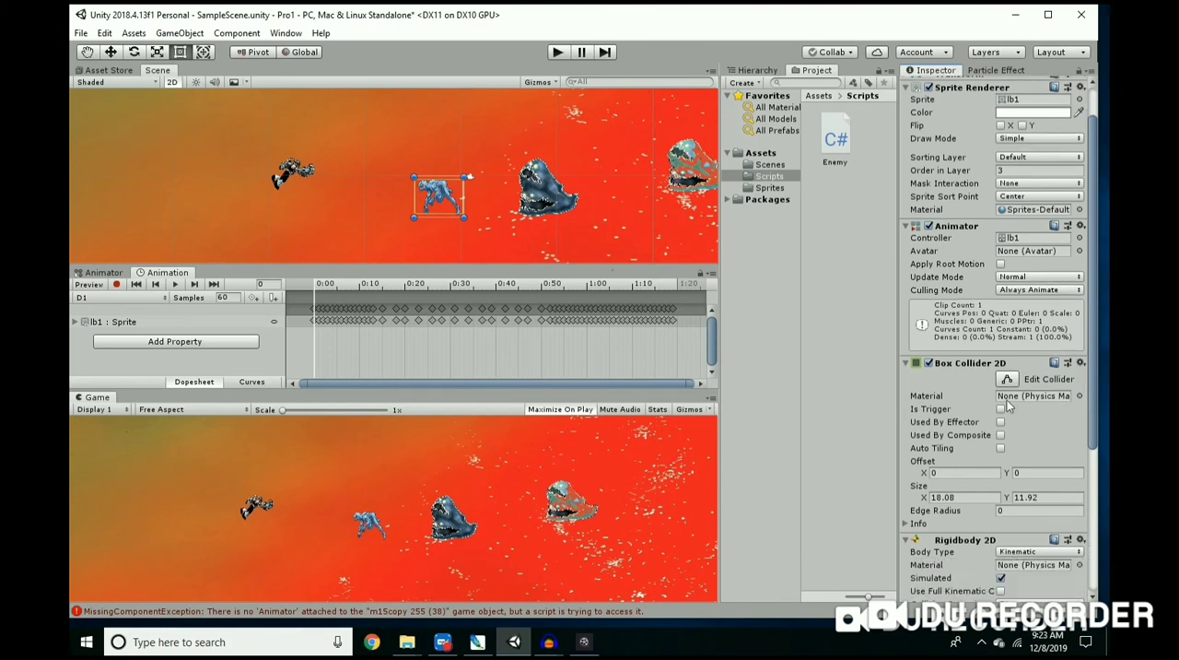
{"action": "scroll", "coordinate": [1064, 448], "scroll_direction": "down", "scroll_amount": 5}
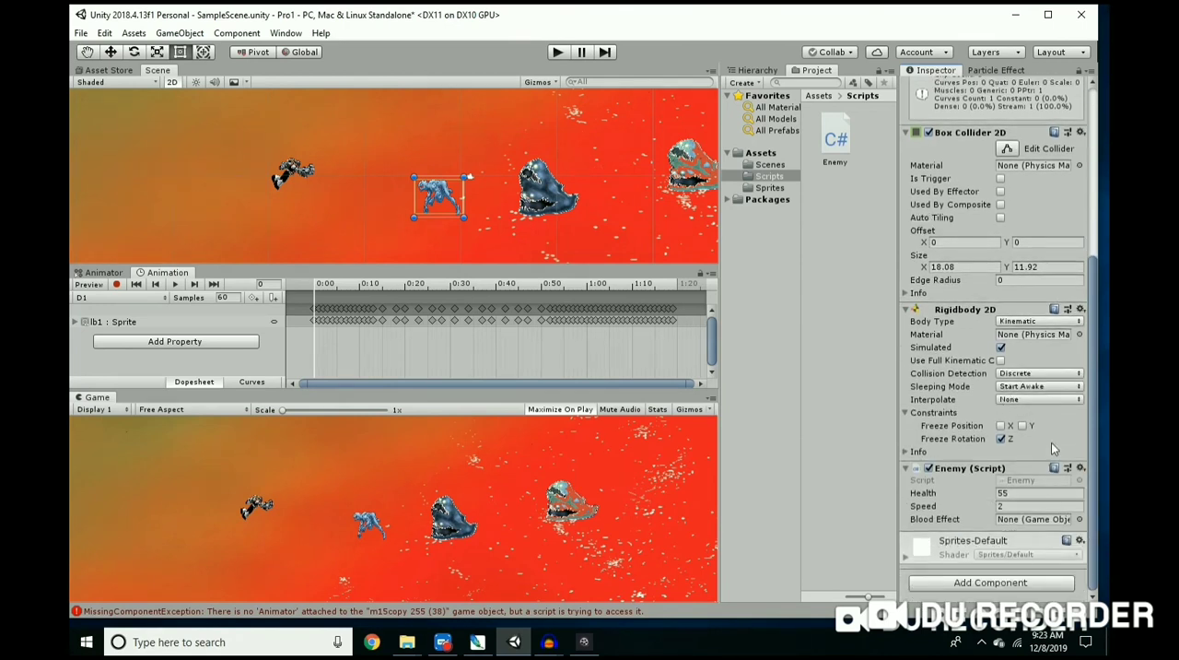
{"action": "scroll", "coordinate": [1021, 409], "scroll_direction": "up", "scroll_amount": 6}
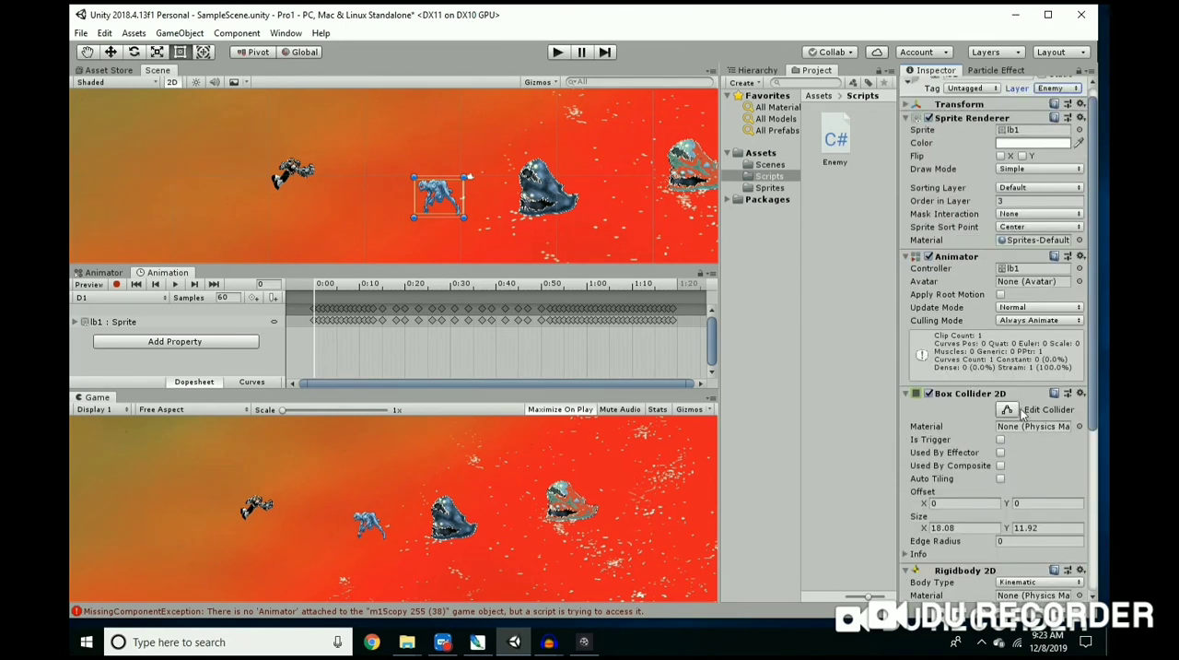
{"action": "left_click", "coordinate": [558, 53]}
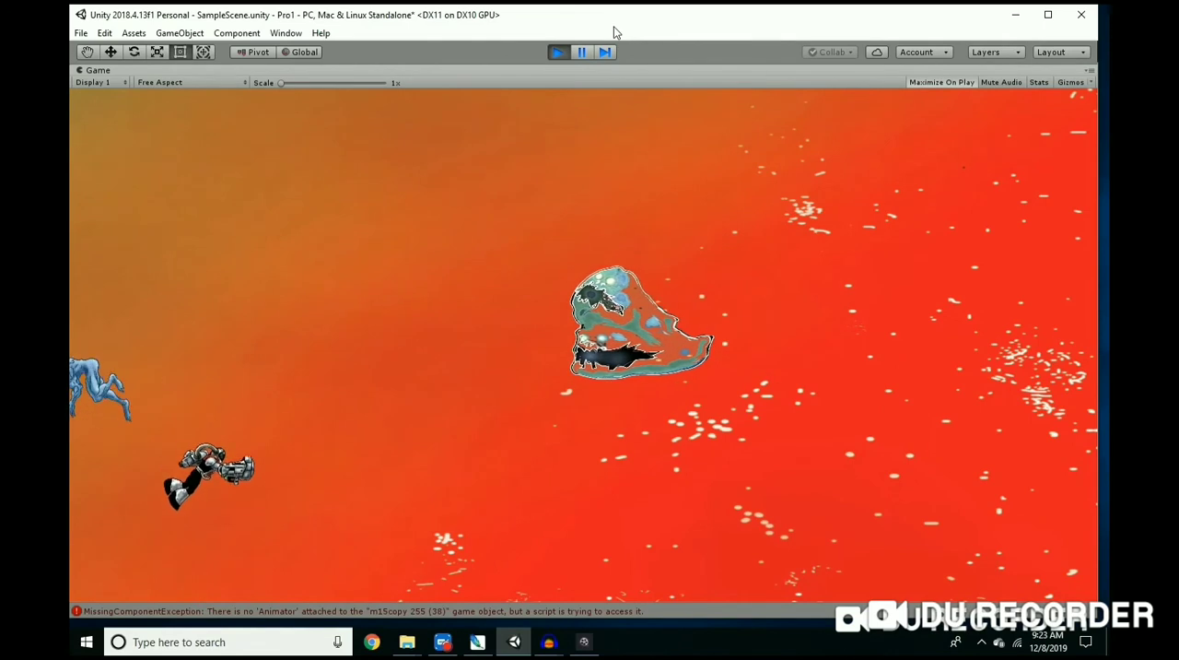
{"action": "left_click", "coordinate": [557, 52]}
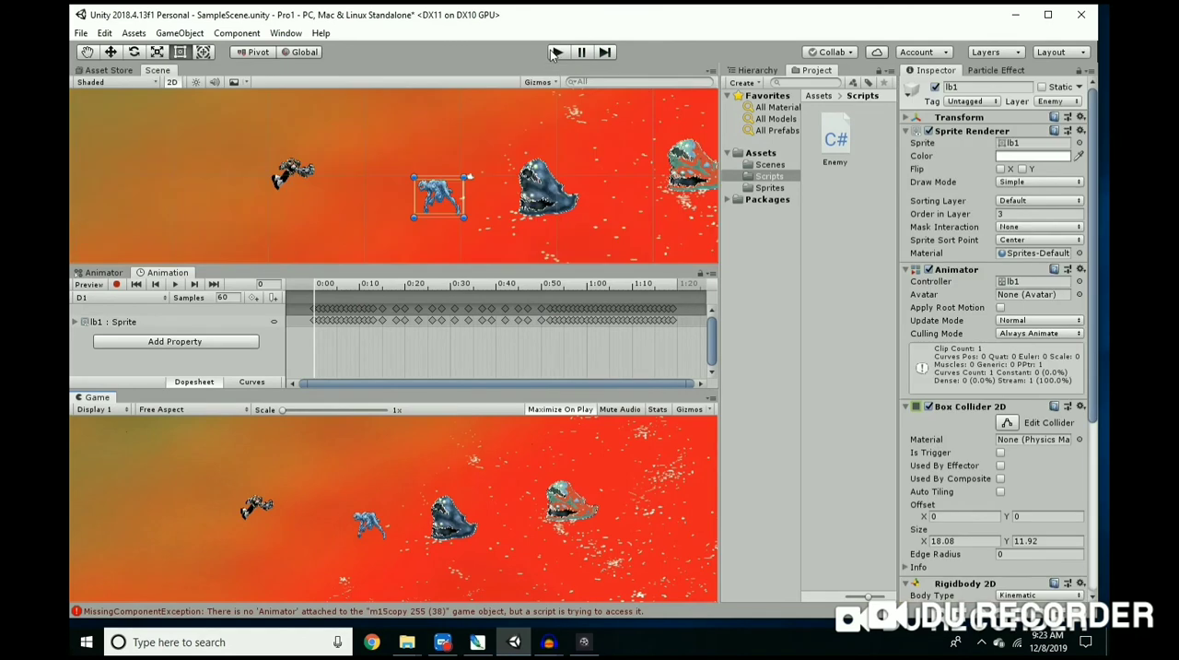
Step: Disable lb1's Box Collider 2D and compare its components with those of the dark blue m15copy enemy
{"action": "scroll", "coordinate": [995, 424], "scroll_direction": "down", "scroll_amount": 1}
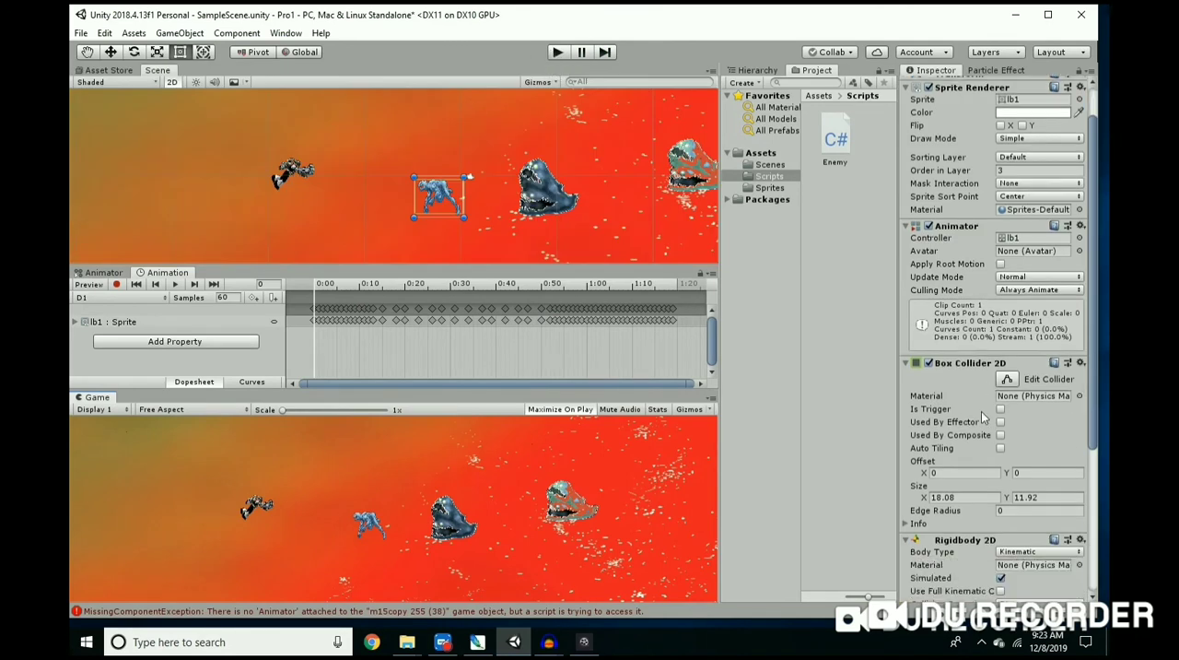
{"action": "scroll", "coordinate": [939, 384], "scroll_direction": "down", "scroll_amount": 1}
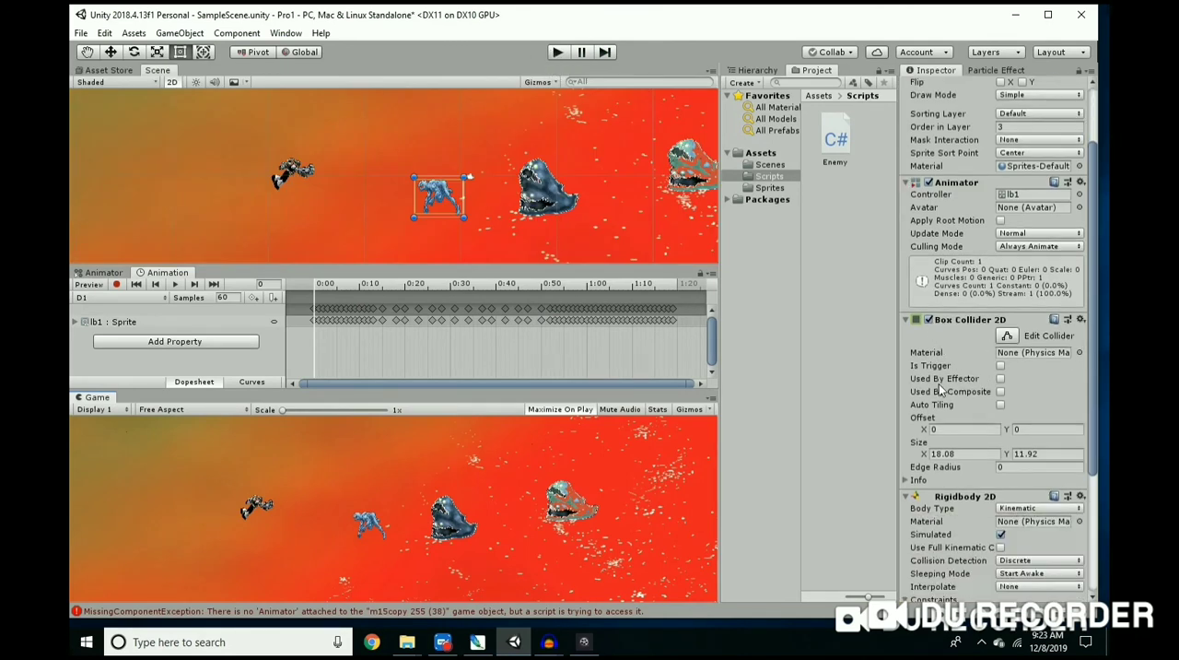
{"action": "left_click", "coordinate": [929, 320]}
{"action": "left_click", "coordinate": [551, 200]}
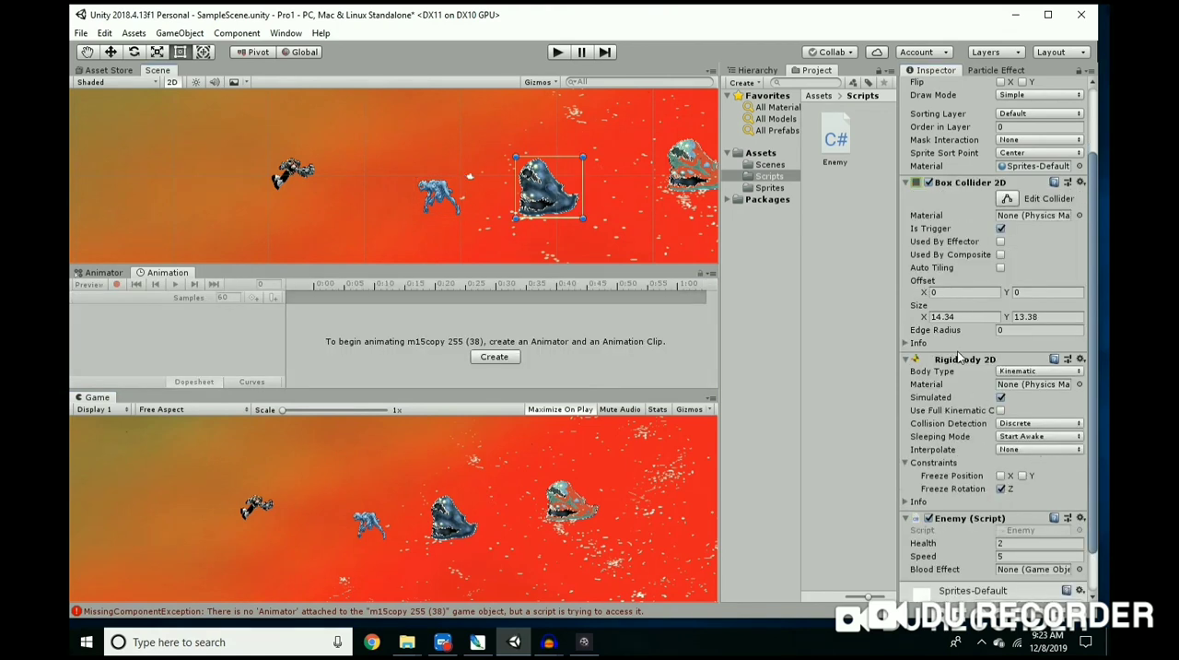
{"action": "left_click", "coordinate": [437, 192]}
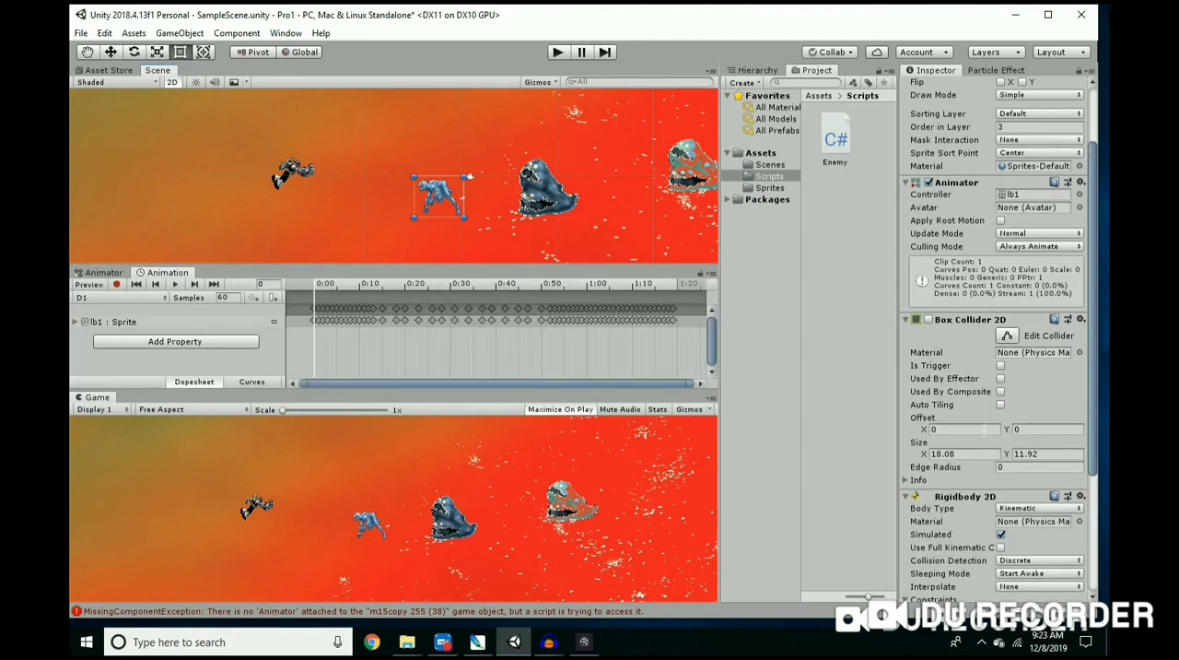
{"action": "scroll", "coordinate": [984, 431], "scroll_direction": "down", "scroll_amount": 5}
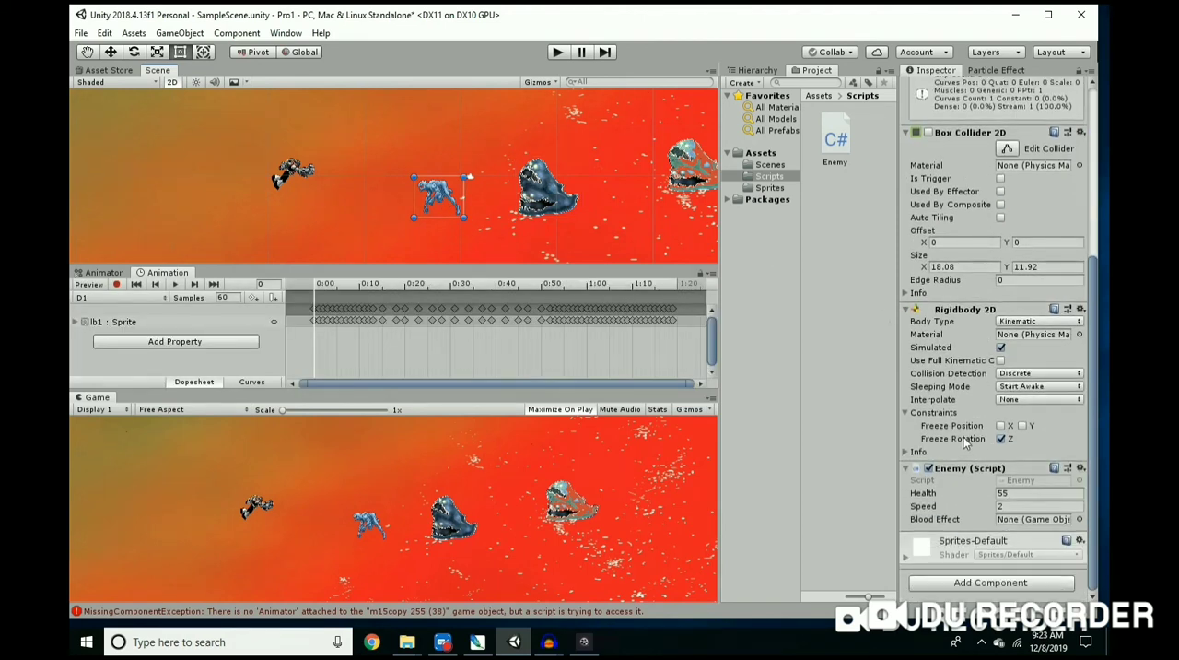
{"action": "scroll", "coordinate": [967, 441], "scroll_direction": "up", "scroll_amount": 3}
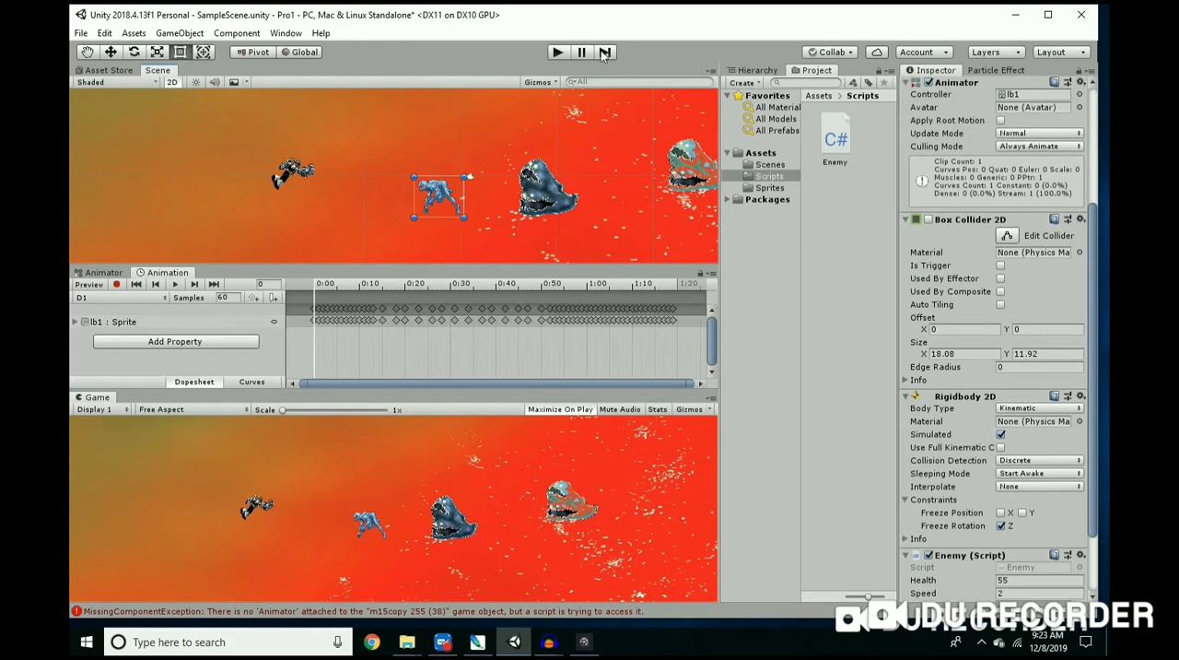
Step: Run the game with lb1's collider disabled, fly the player around the enemies, and stop it
{"action": "left_click", "coordinate": [556, 51]}
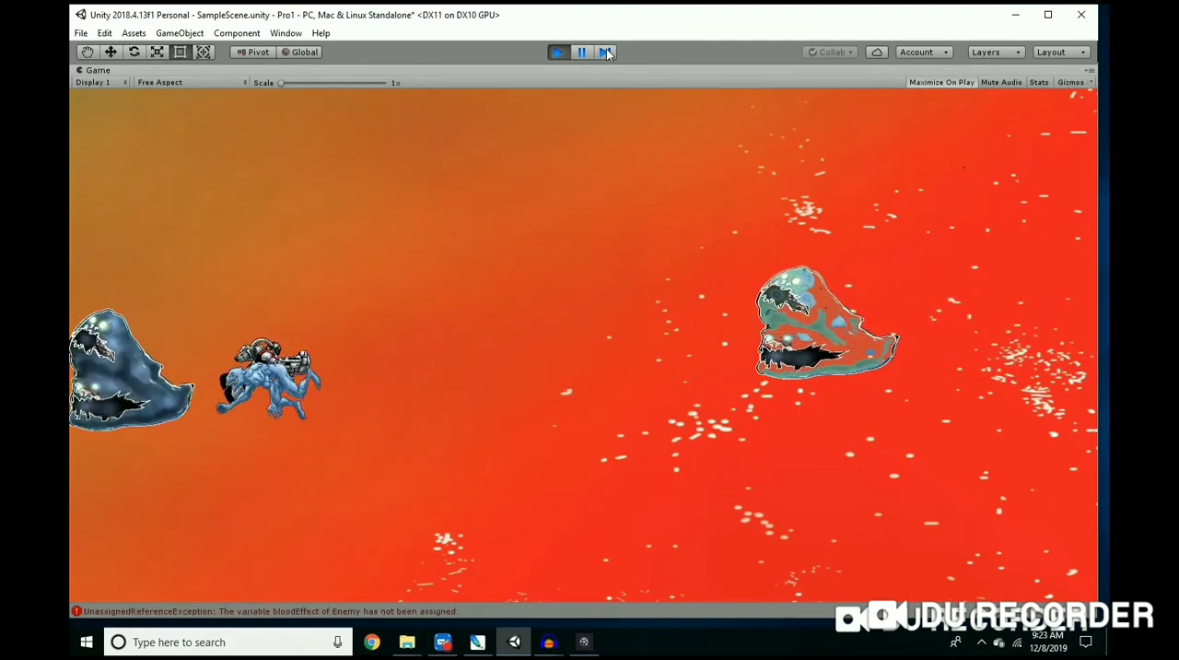
{"action": "key", "text": "Right"}
{"action": "key", "text": "Down"}
{"action": "key", "text": "Right"}
{"action": "key", "text": "Up"}
{"action": "key", "text": "Up"}
{"action": "key", "text": "Right"}
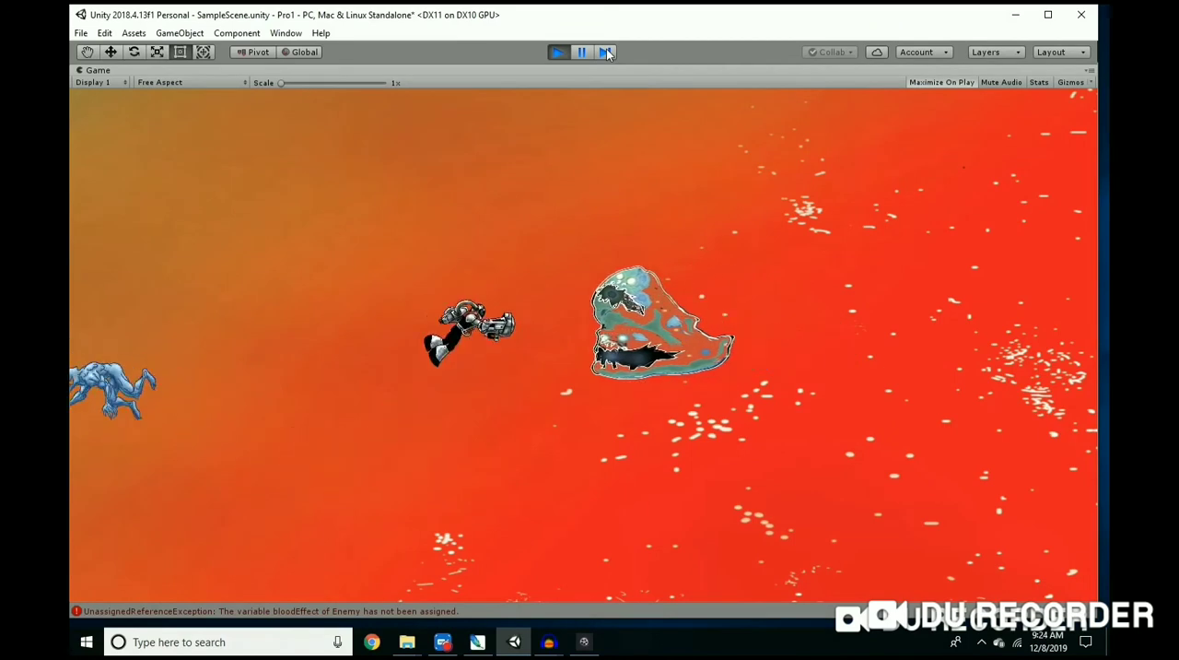
{"action": "key", "text": "Down"}
{"action": "key", "text": "Down"}
{"action": "key", "text": "Left"}
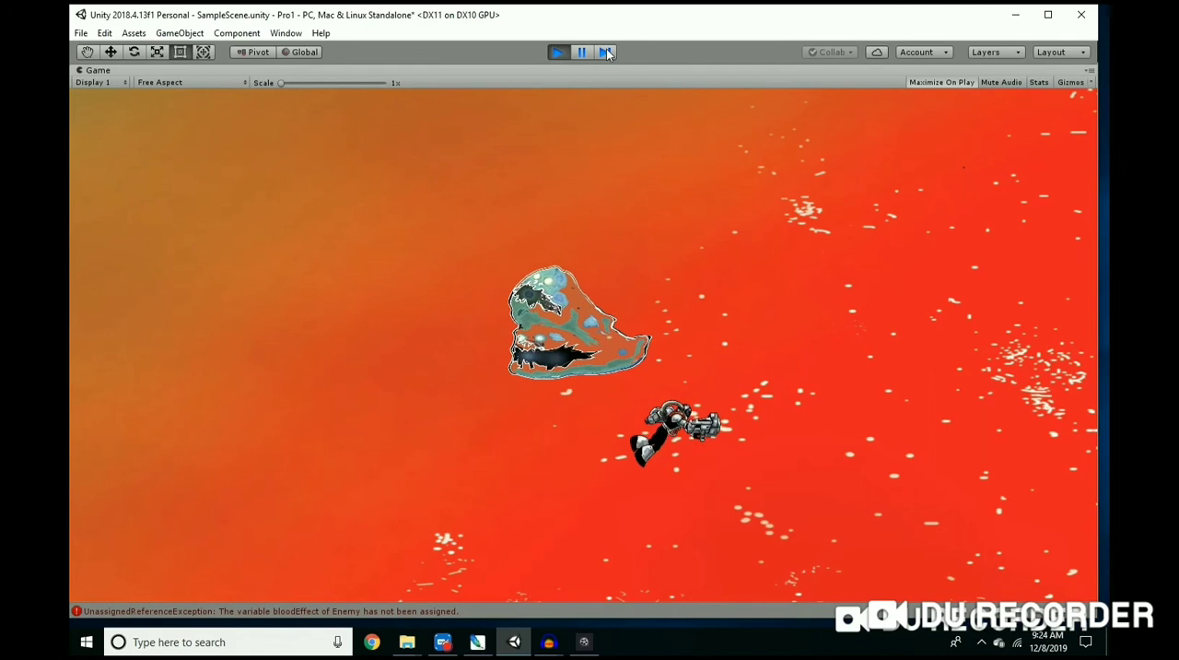
{"action": "key", "text": "Up"}
{"action": "key", "text": "Right"}
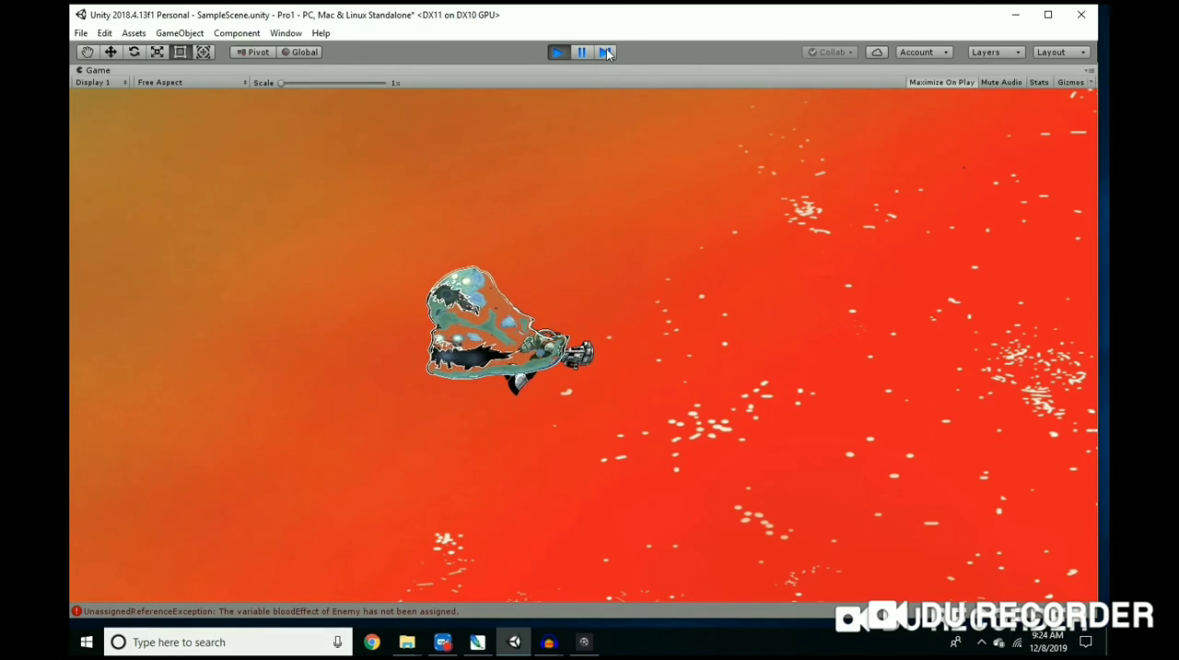
{"action": "key", "text": "Left"}
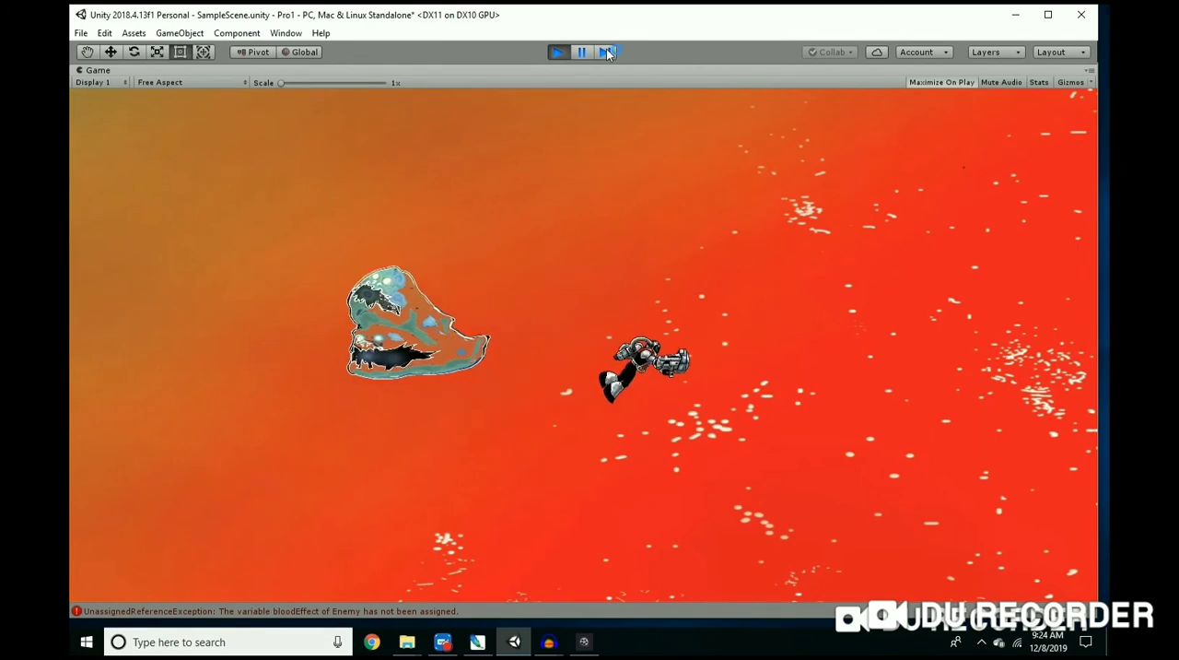
{"action": "key", "text": "Up"}
{"action": "key", "text": "Right"}
{"action": "key", "text": "Left"}
{"action": "key", "text": "Left"}
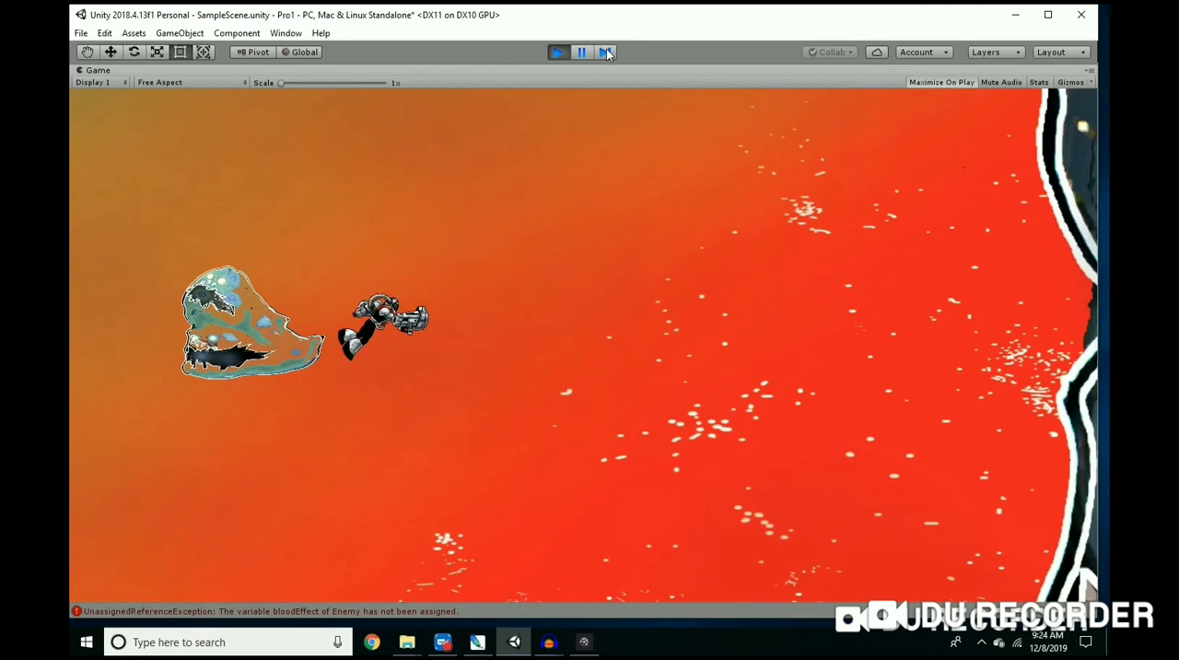
{"action": "key", "text": "Down"}
{"action": "key", "text": "Right"}
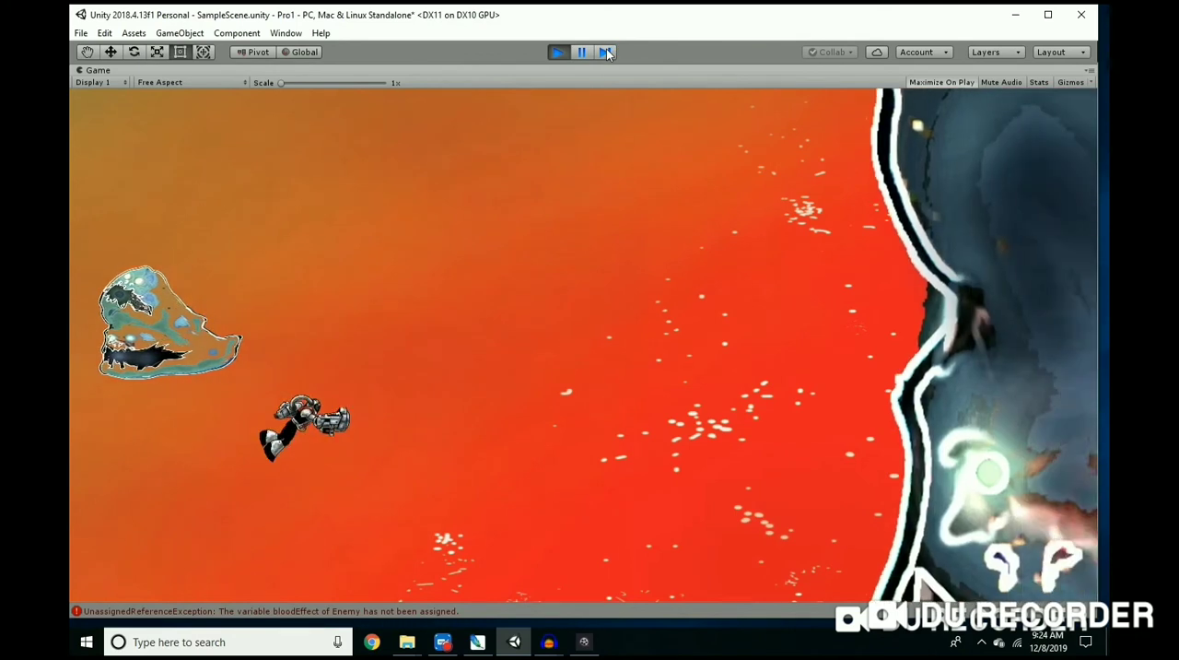
{"action": "key", "text": "Up"}
{"action": "key", "text": "Right"}
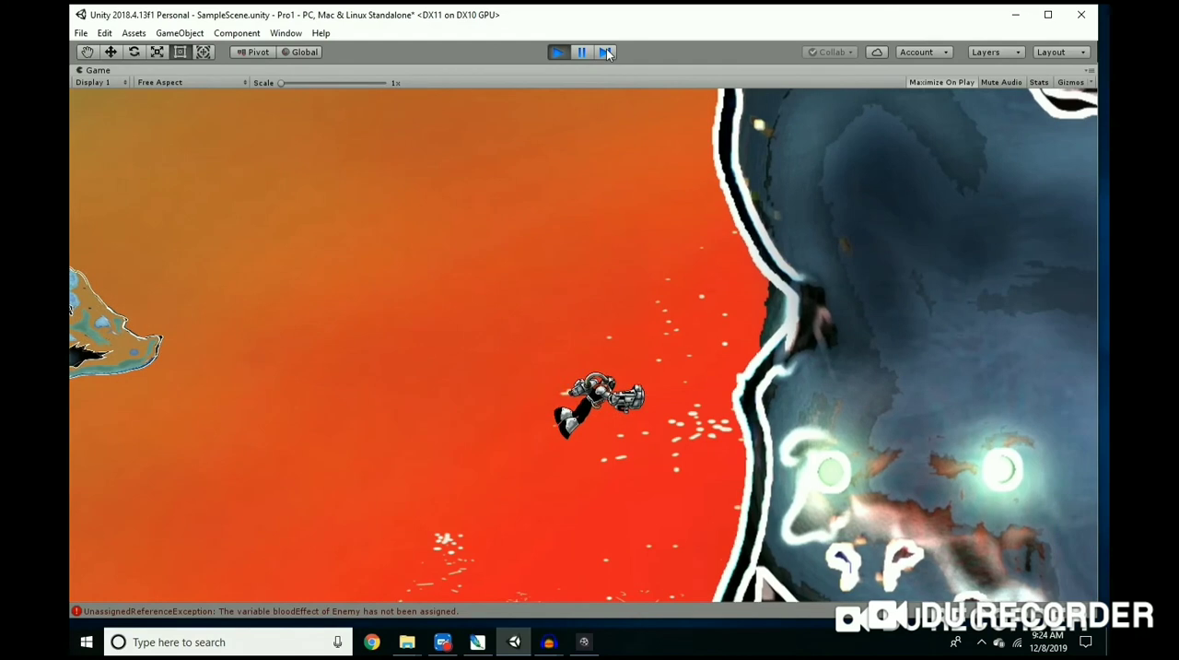
{"action": "key", "text": "Left"}
{"action": "key", "text": "Right"}
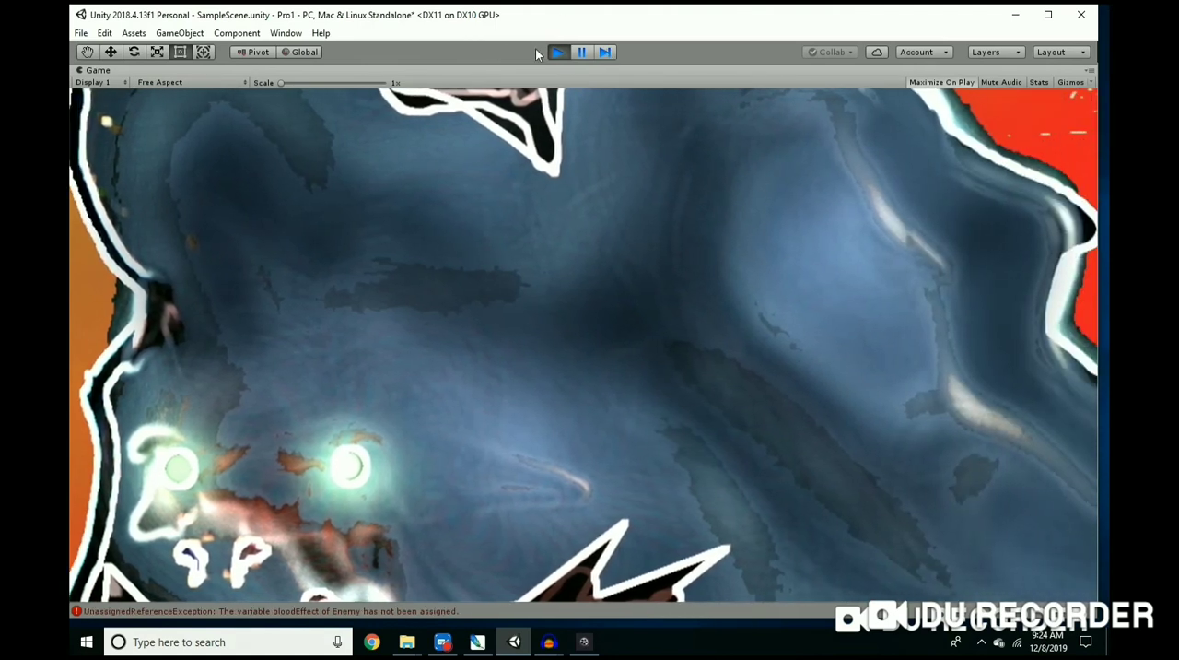
{"action": "left_click", "coordinate": [558, 53]}
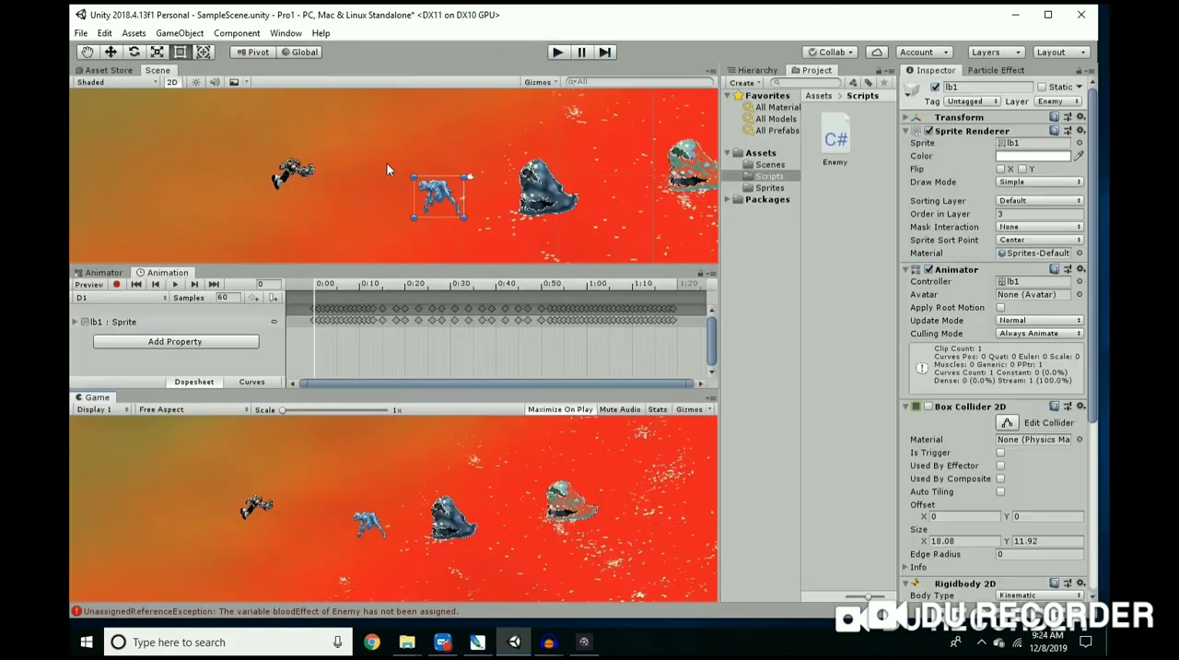
Step: Frame lb1 closely in the Scene view and turn off Maximize On Play for the Game view
{"action": "scroll", "coordinate": [397, 164], "scroll_direction": "up", "scroll_amount": 5}
{"action": "scroll", "coordinate": [528, 192], "scroll_direction": "down", "scroll_amount": 3}
{"action": "scroll", "coordinate": [424, 216], "scroll_direction": "up", "scroll_amount": 3}
{"action": "scroll", "coordinate": [571, 203], "scroll_direction": "up", "scroll_amount": 5}
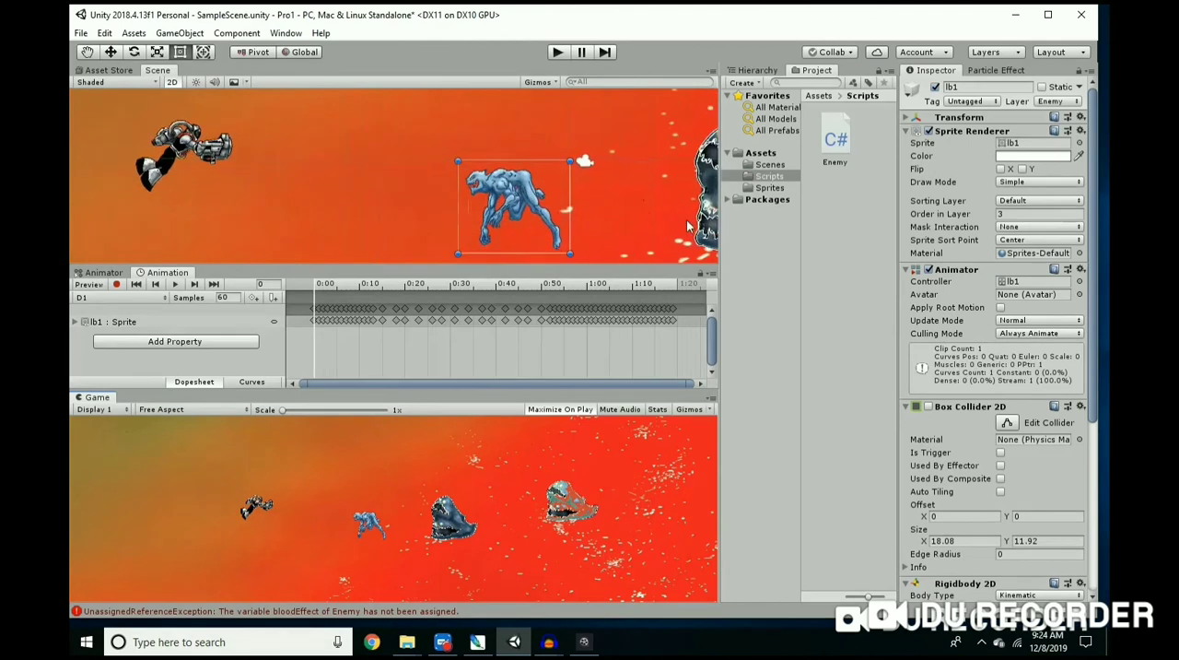
{"action": "scroll", "coordinate": [410, 171], "scroll_direction": "up", "scroll_amount": 5}
{"action": "scroll", "coordinate": [437, 181], "scroll_direction": "down", "scroll_amount": 5}
{"action": "scroll", "coordinate": [523, 181], "scroll_direction": "up", "scroll_amount": 2}
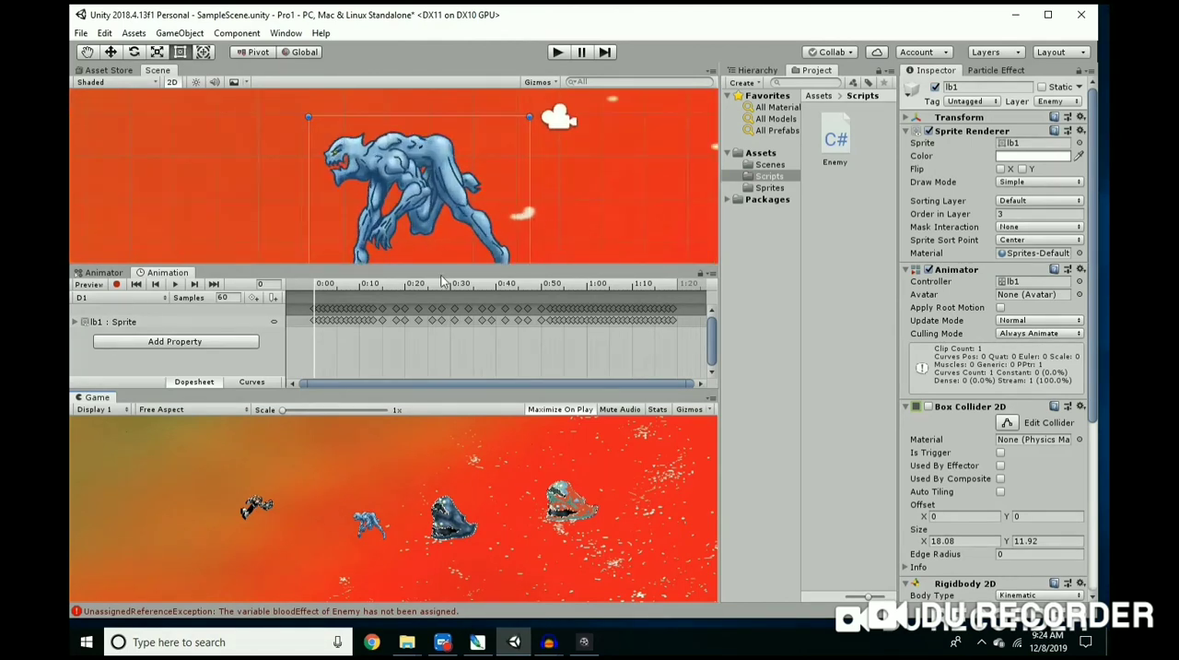
{"action": "scroll", "coordinate": [283, 159], "scroll_direction": "down", "scroll_amount": 3}
{"action": "scroll", "coordinate": [283, 166], "scroll_direction": "down", "scroll_amount": 1}
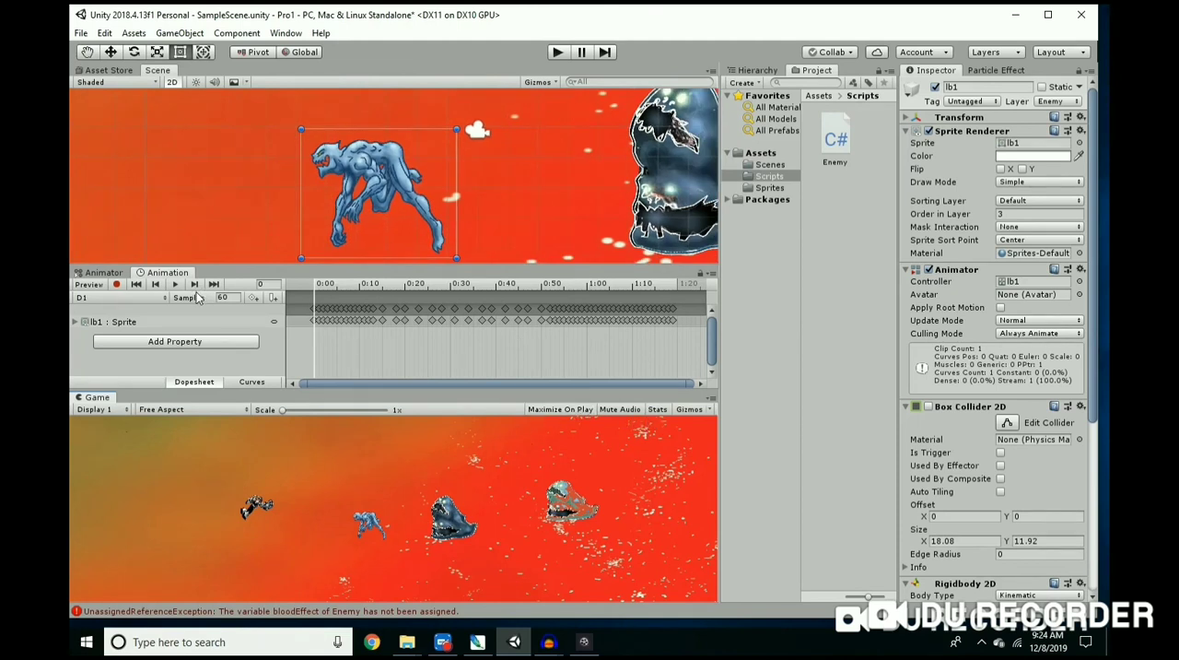
Step: Disable the Enemy script component on lb1
{"action": "scroll", "coordinate": [995, 506], "scroll_direction": "down", "scroll_amount": 4}
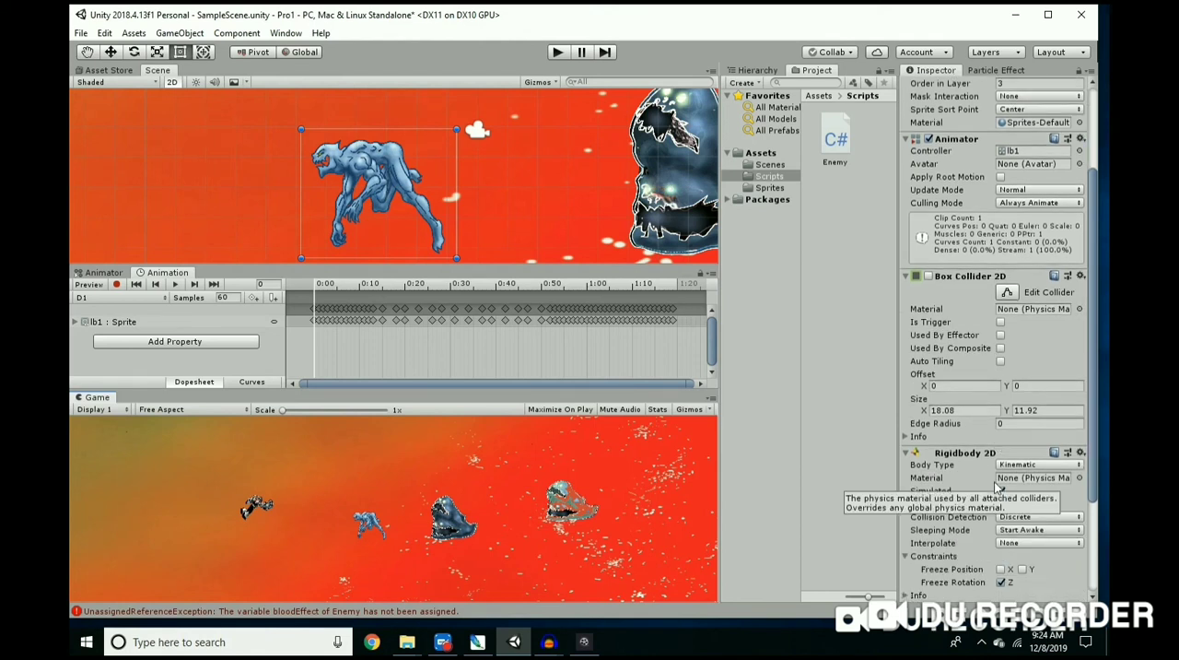
{"action": "scroll", "coordinate": [984, 489], "scroll_direction": "down", "scroll_amount": 1}
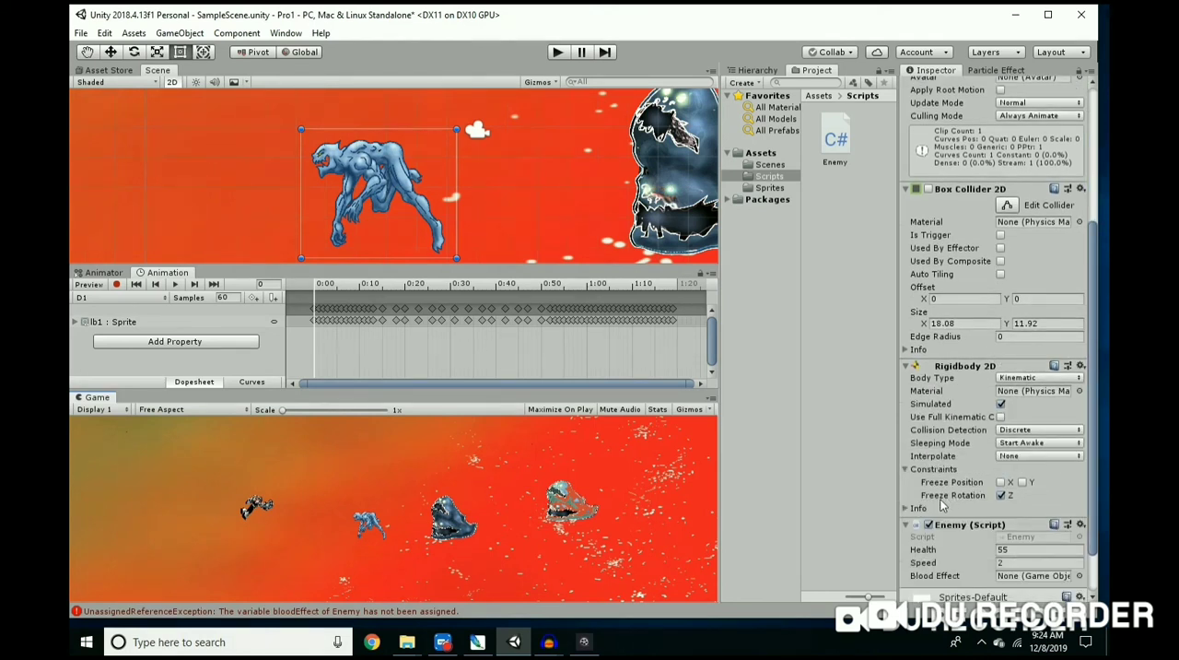
{"action": "scroll", "coordinate": [932, 507], "scroll_direction": "down", "scroll_amount": 1}
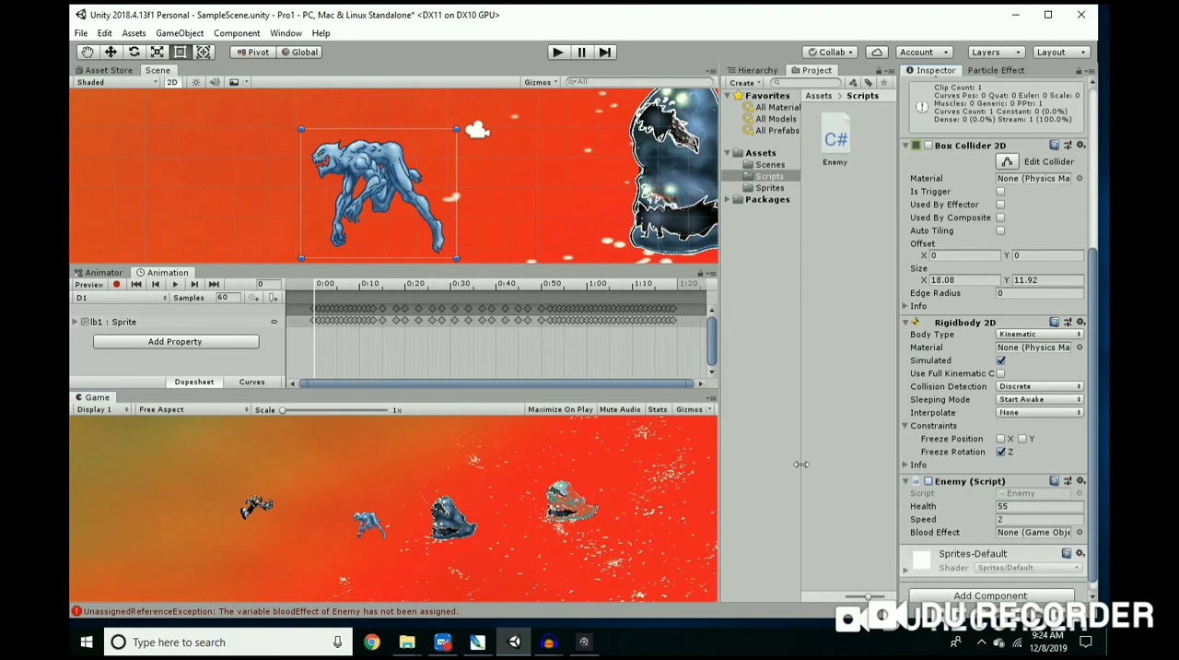
Step: Run the game, enable lb1's Enemy script during play to test when it starts moving, and stop the game
{"action": "left_click", "coordinate": [558, 53]}
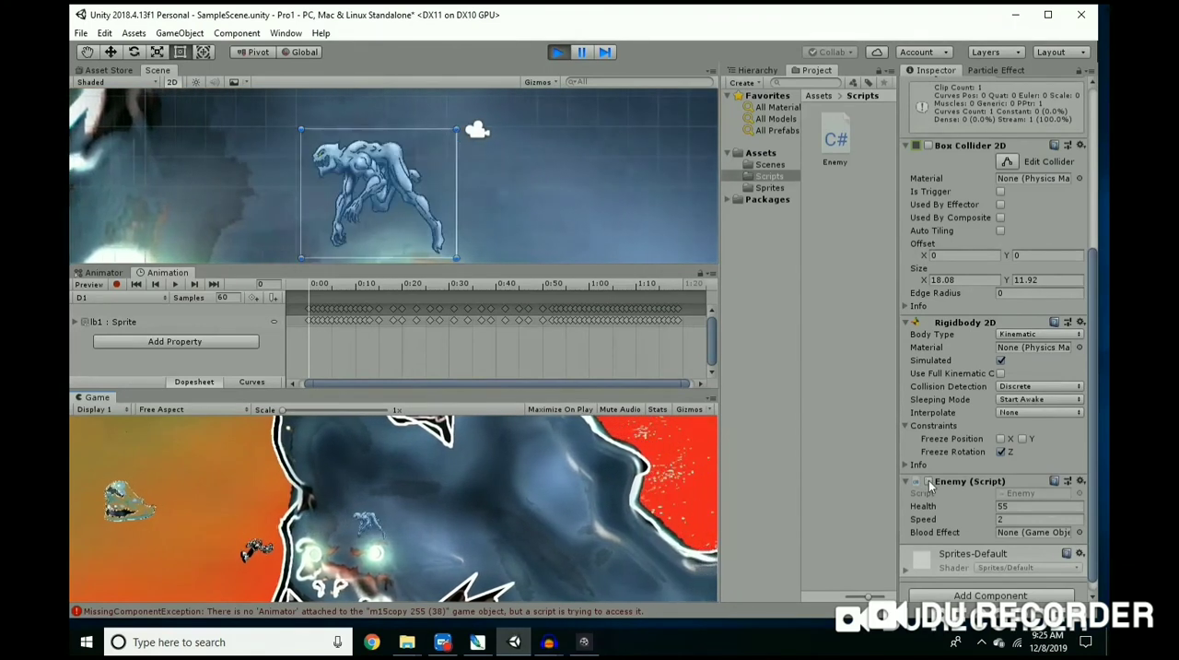
{"action": "left_click", "coordinate": [929, 481]}
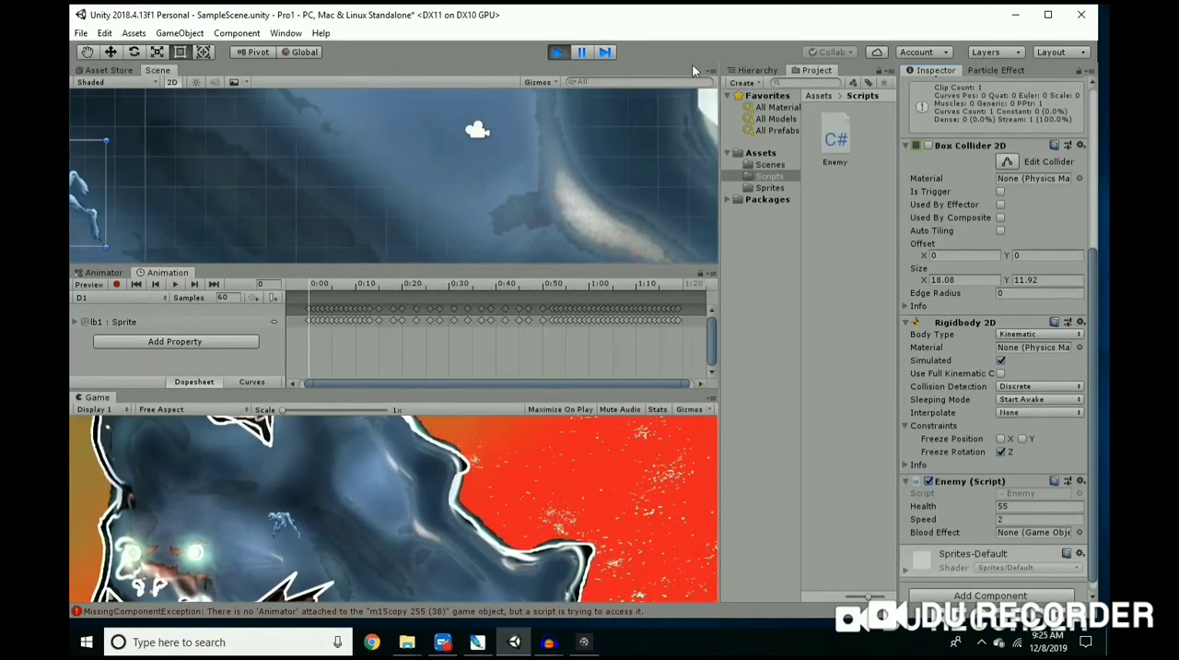
{"action": "left_click", "coordinate": [559, 53]}
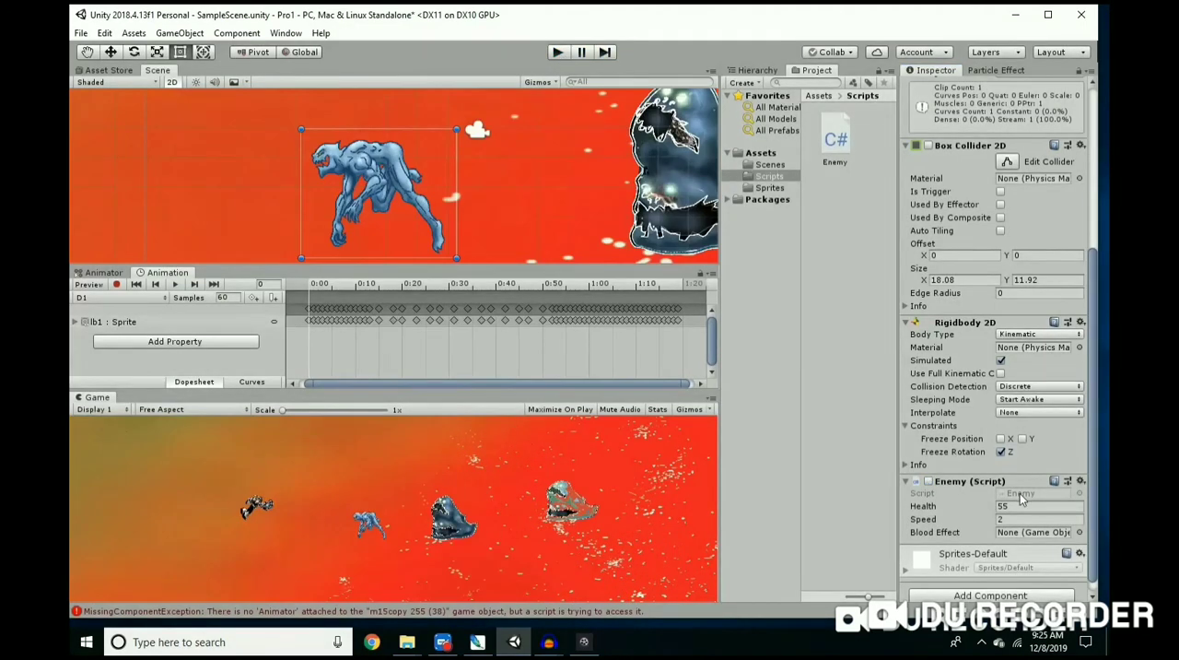
Step: Set the Speed of lb1's Enemy script to 10 and start the game
{"action": "scroll", "coordinate": [1020, 498], "scroll_direction": "down", "scroll_amount": 1}
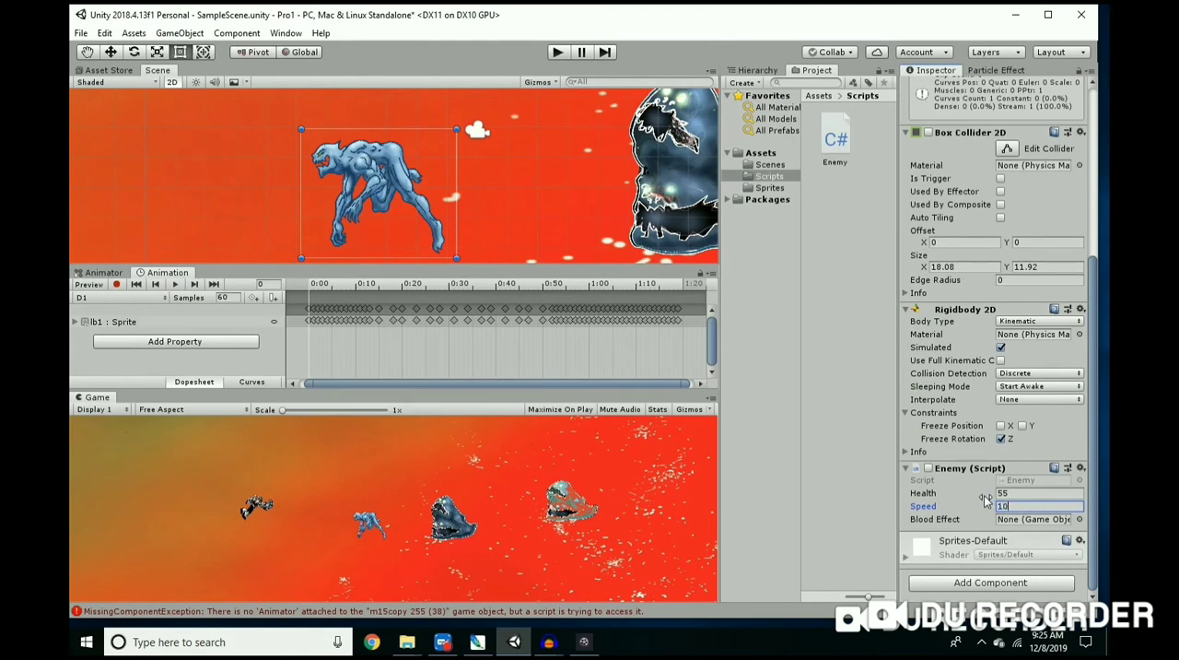
{"action": "left_click", "coordinate": [558, 52]}
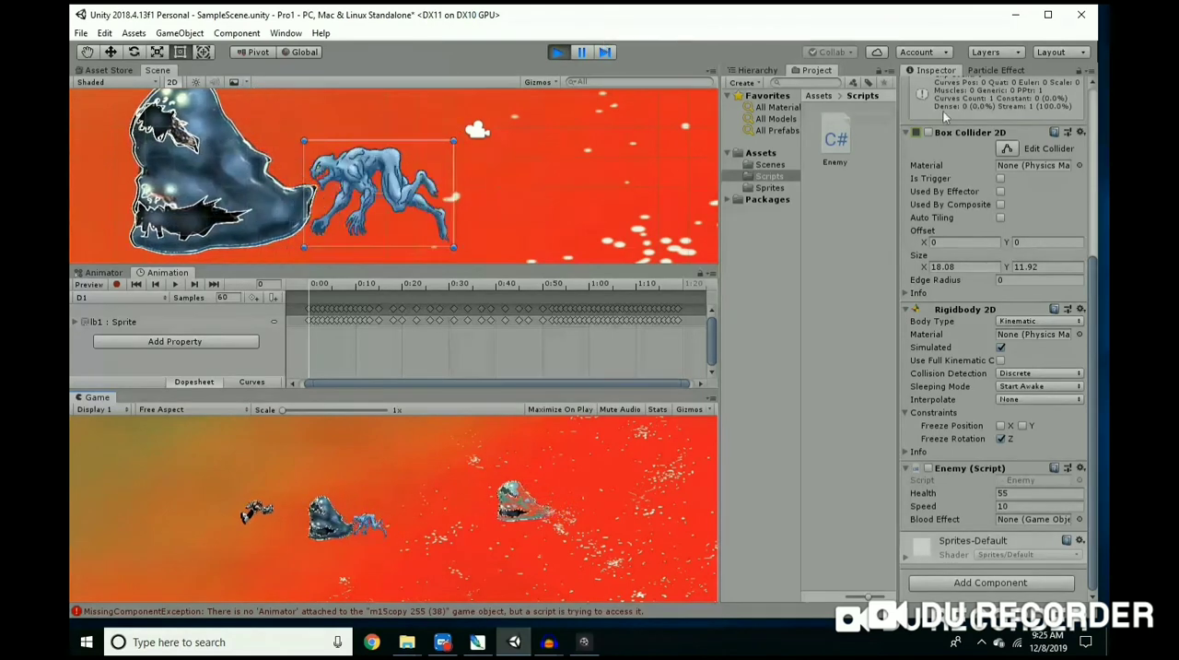
Step: Enable lb1's Enemy script during play to test its speed, then stop, rerun the game maximized and stop it again
{"action": "left_click", "coordinate": [929, 468]}
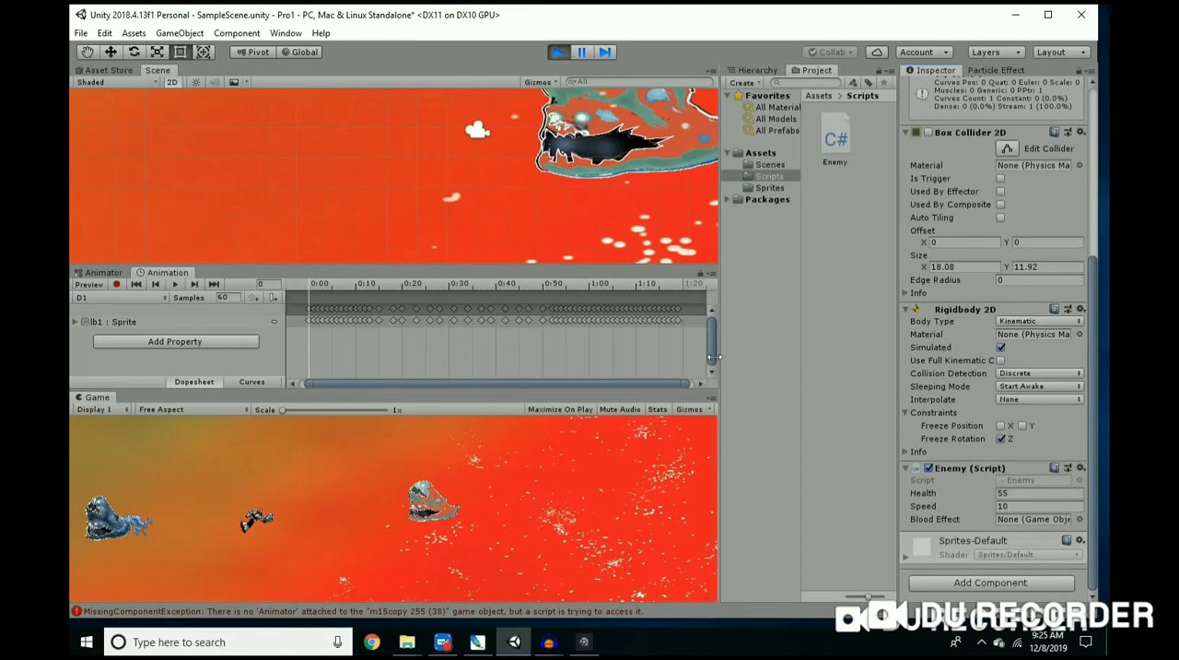
{"action": "key", "text": "ctrl+p"}
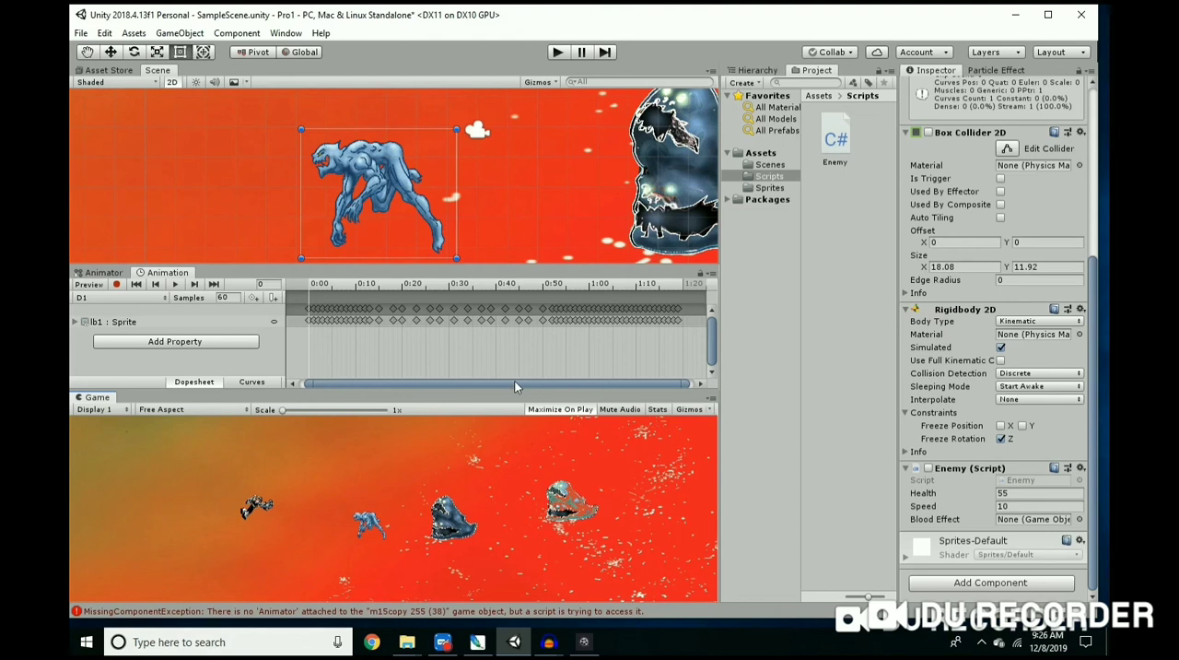
{"action": "left_click", "coordinate": [558, 54]}
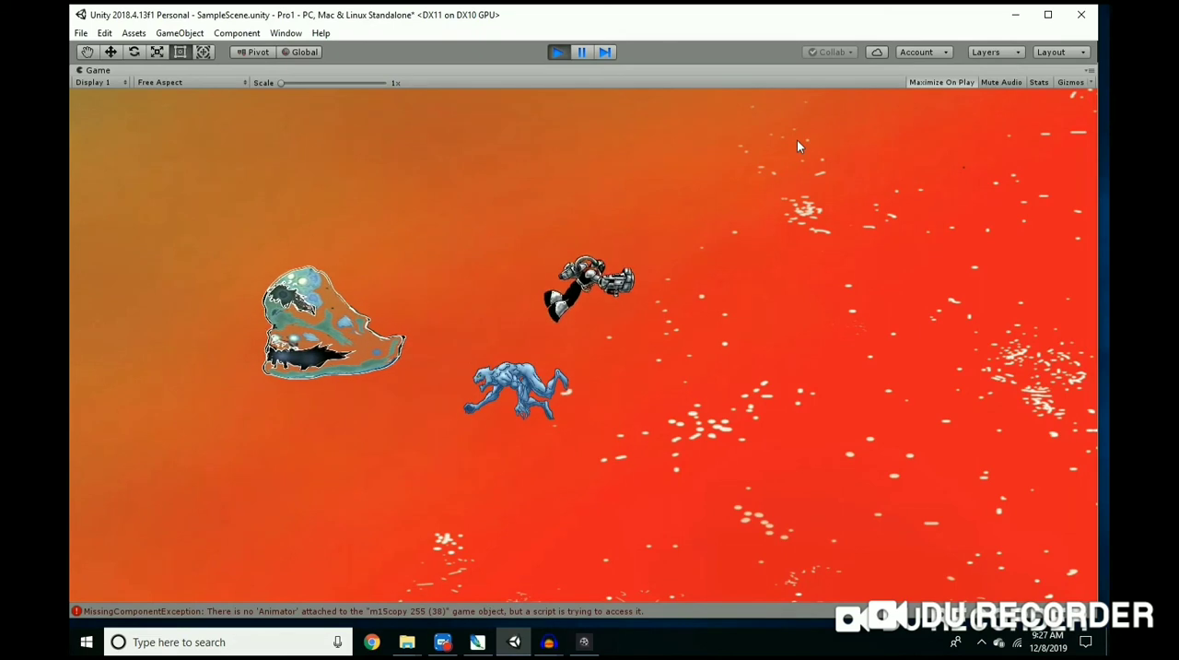
{"action": "left_click", "coordinate": [558, 54]}
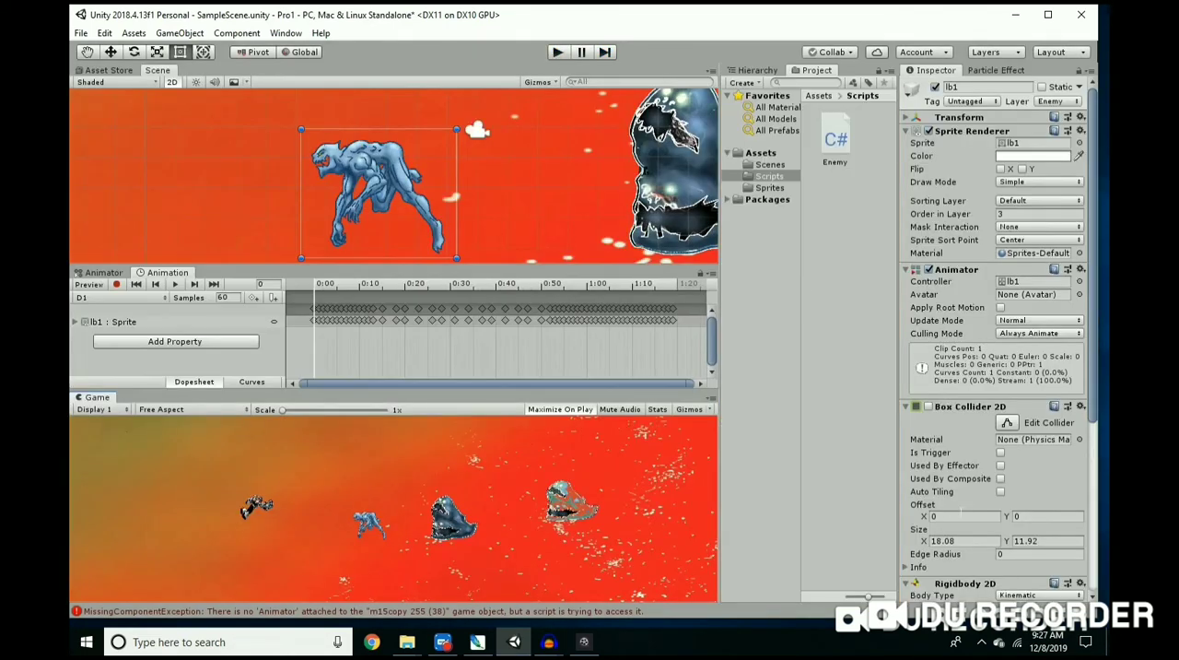
{"action": "left_click", "coordinate": [929, 407]}
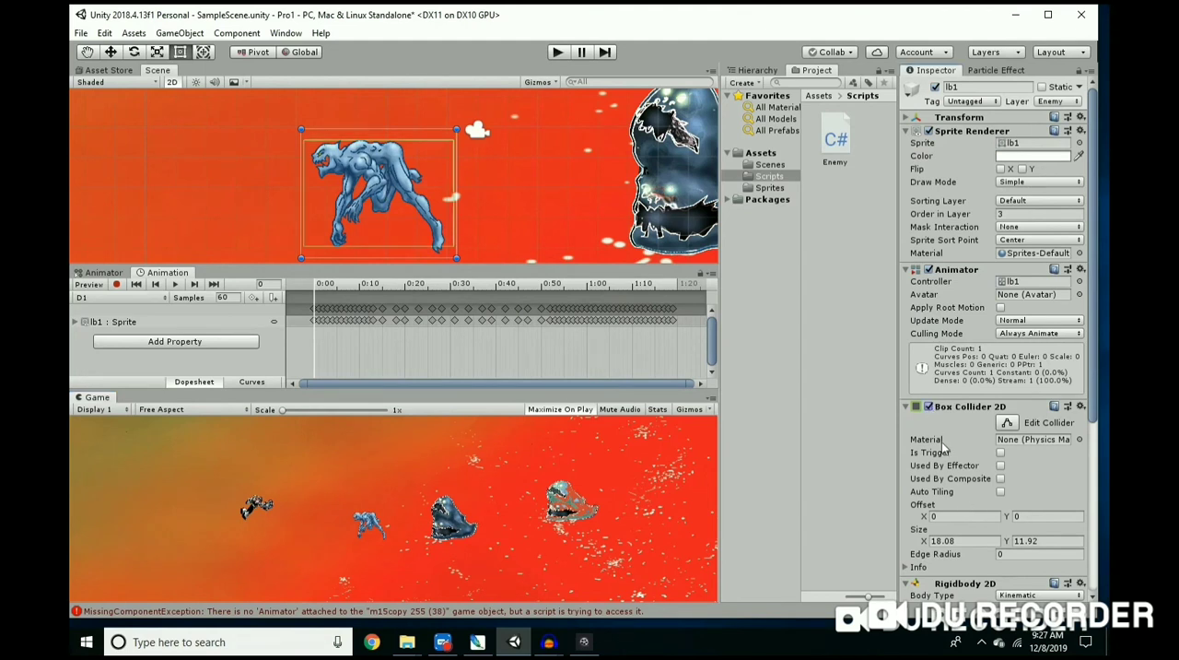
{"action": "scroll", "coordinate": [946, 456], "scroll_direction": "down", "scroll_amount": 2}
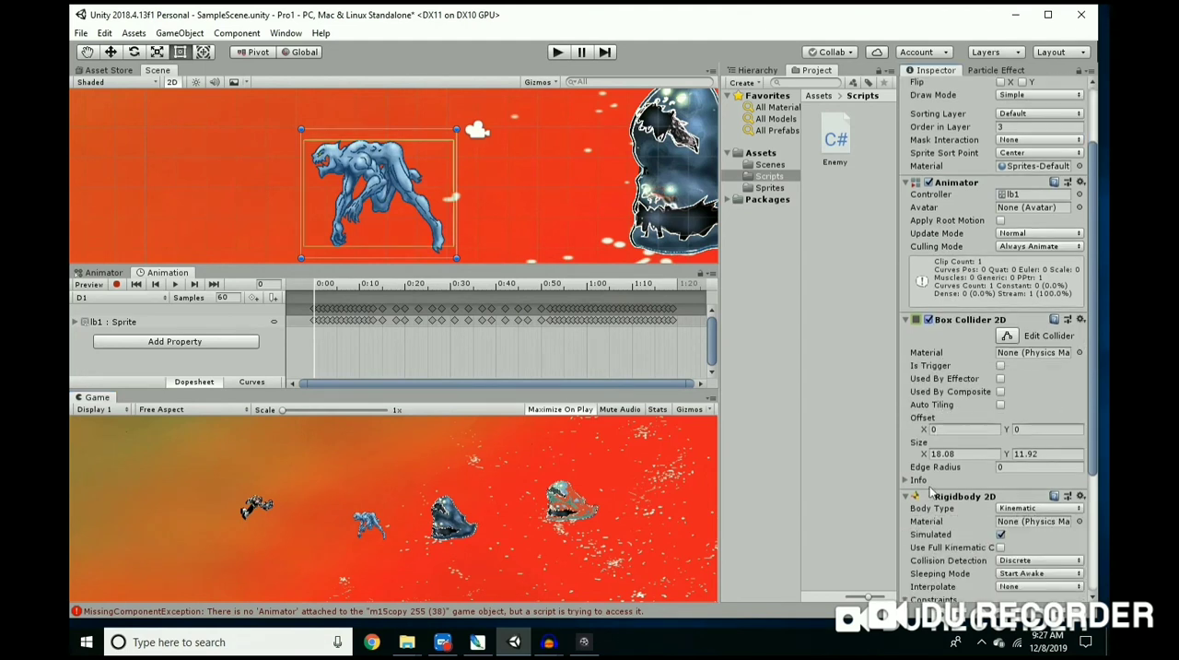
{"action": "scroll", "coordinate": [955, 558], "scroll_direction": "down", "scroll_amount": 3}
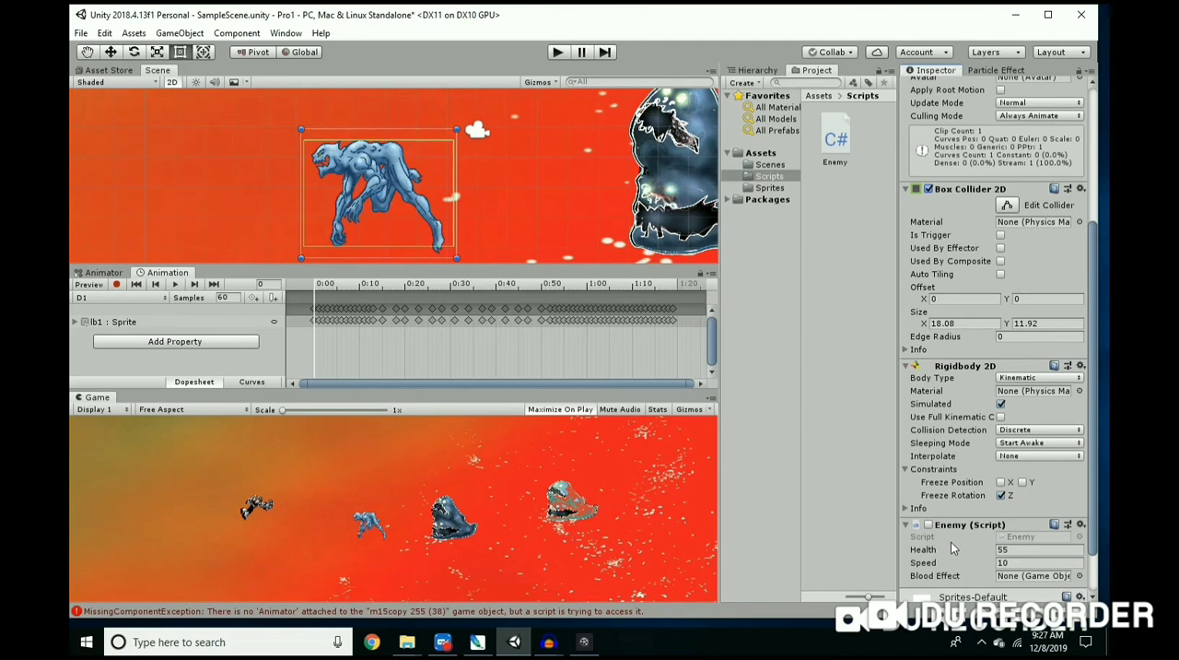
{"action": "scroll", "coordinate": [986, 466], "scroll_direction": "down", "scroll_amount": 2}
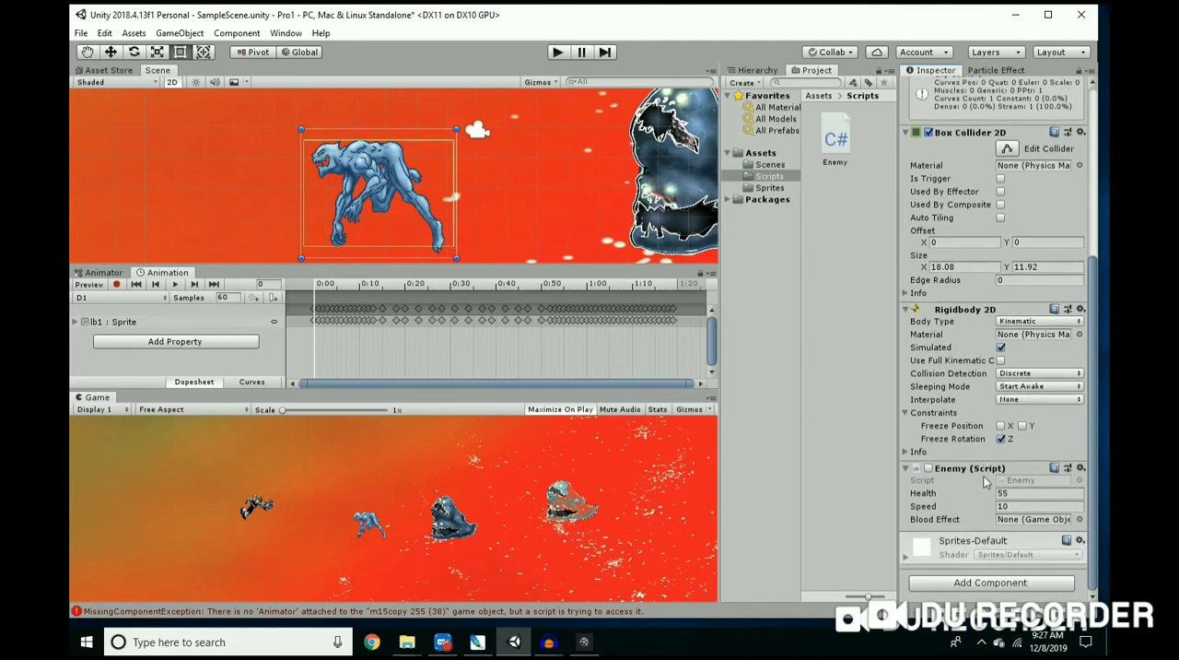
{"action": "left_click", "coordinate": [929, 132]}
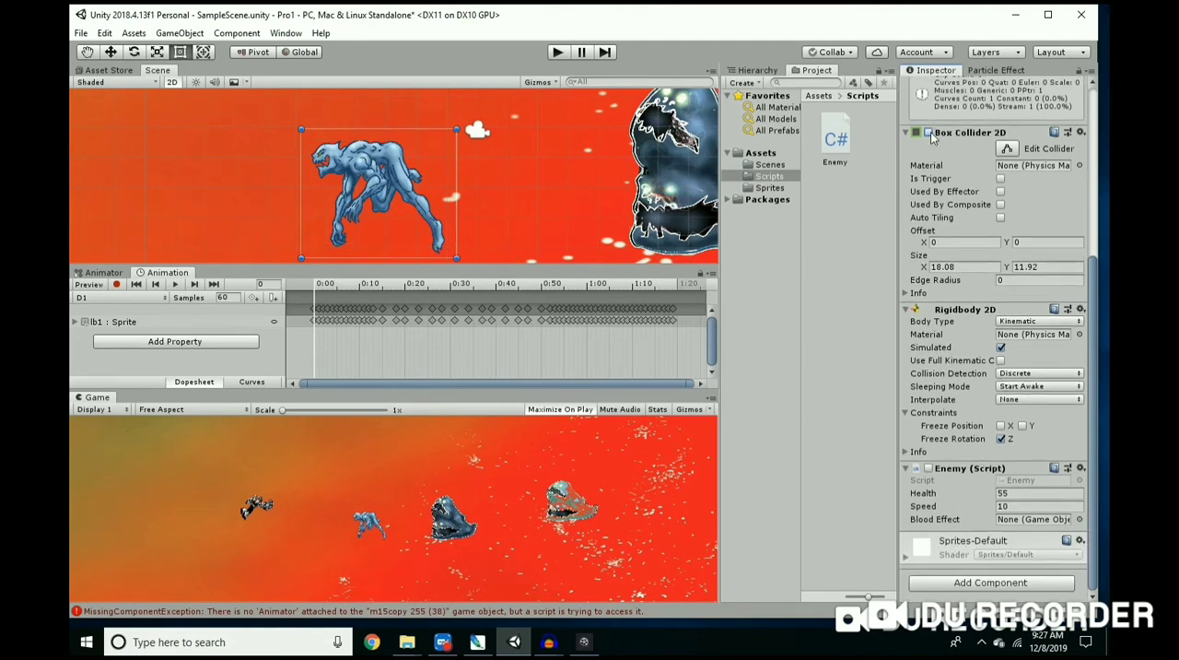
Step: Enable lb1's Enemy script, run the game while flying the player up and forward past the enemies, and stop it
{"action": "left_click", "coordinate": [928, 468]}
{"action": "left_click", "coordinate": [558, 52]}
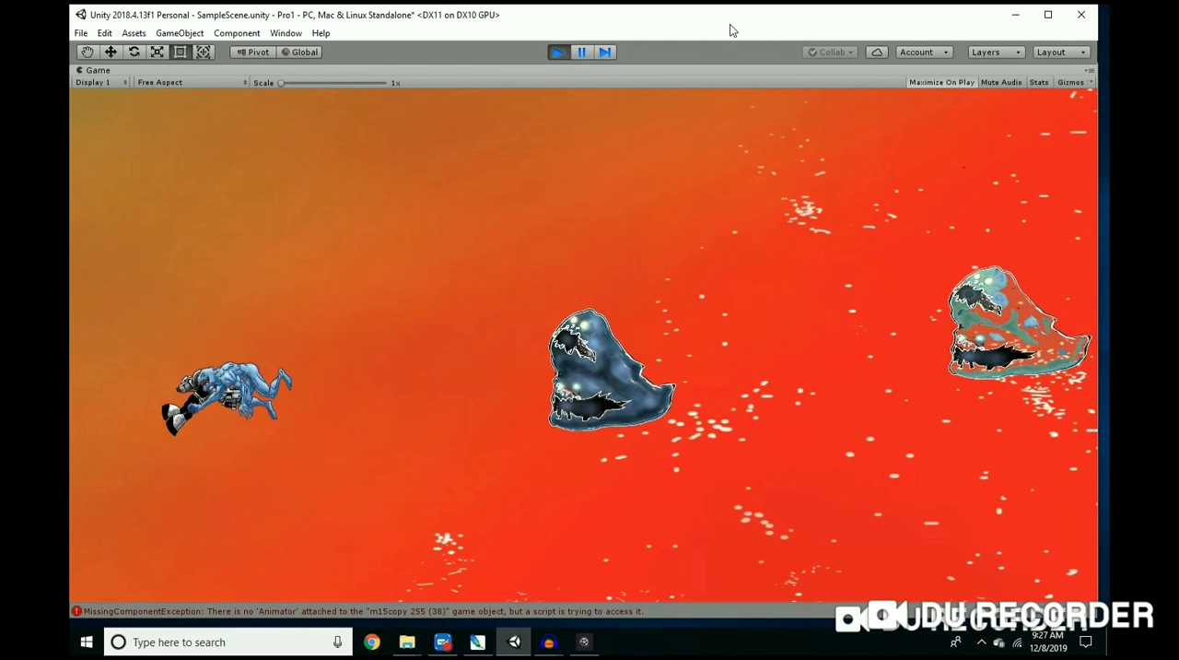
{"action": "key", "text": "Right"}
{"action": "key", "text": "Up"}
{"action": "key", "text": "Right"}
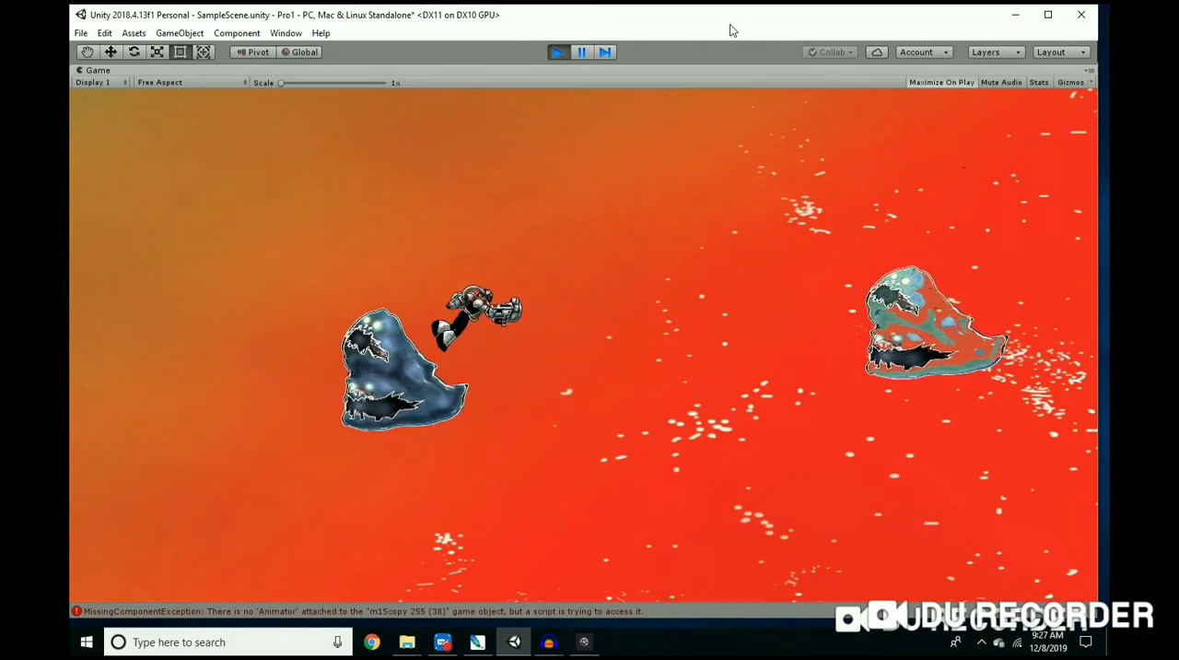
{"action": "left_click", "coordinate": [558, 52]}
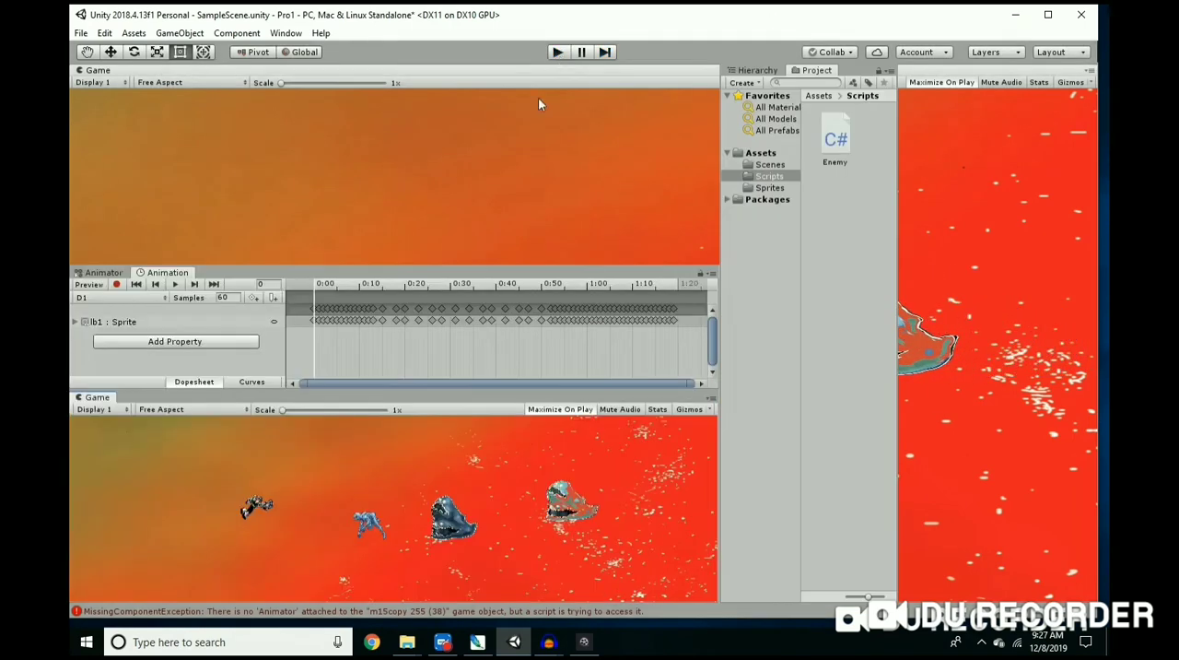
Step: Move lb1 in the scene to the far right edge of the camera frame, behind the two creature enemies
{"action": "scroll", "coordinate": [424, 193], "scroll_direction": "down", "scroll_amount": 6}
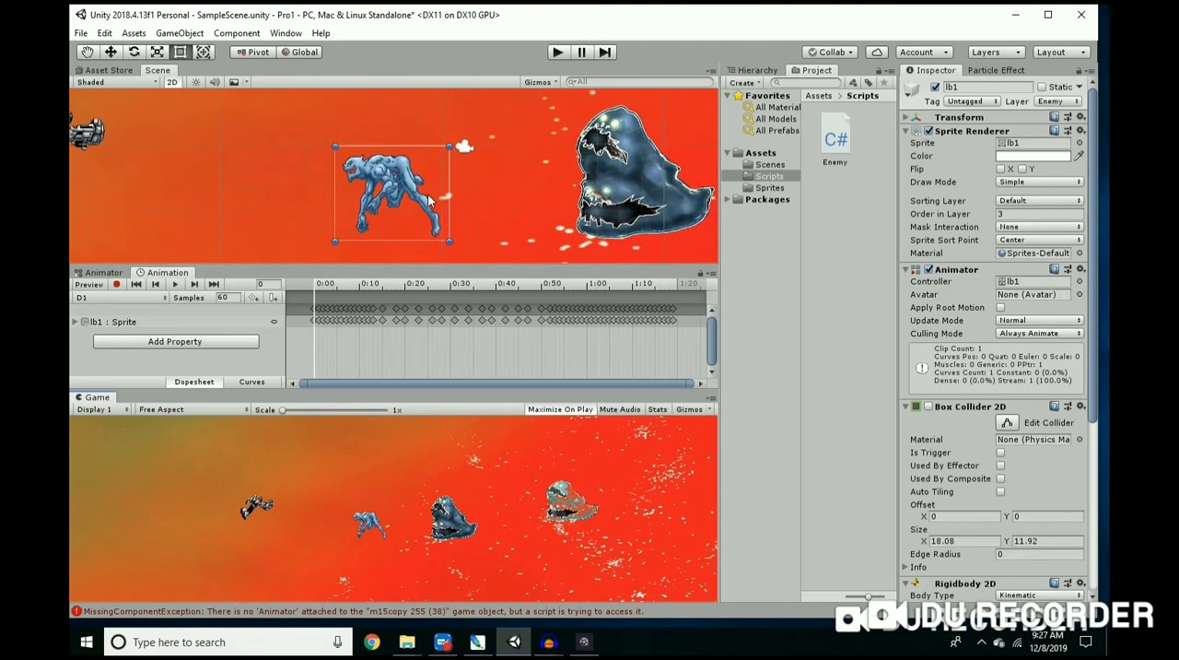
{"action": "scroll", "coordinate": [419, 189], "scroll_direction": "down", "scroll_amount": 1}
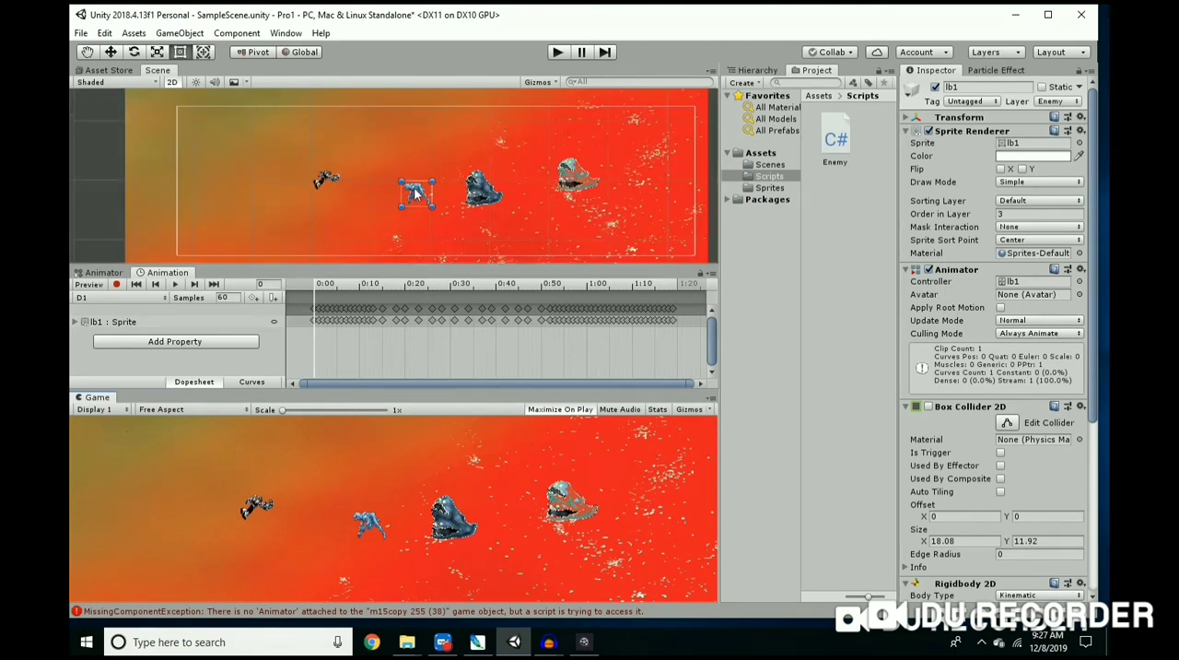
{"action": "left_click_drag", "start_coordinate": [419, 190], "coordinate": [691, 177]}
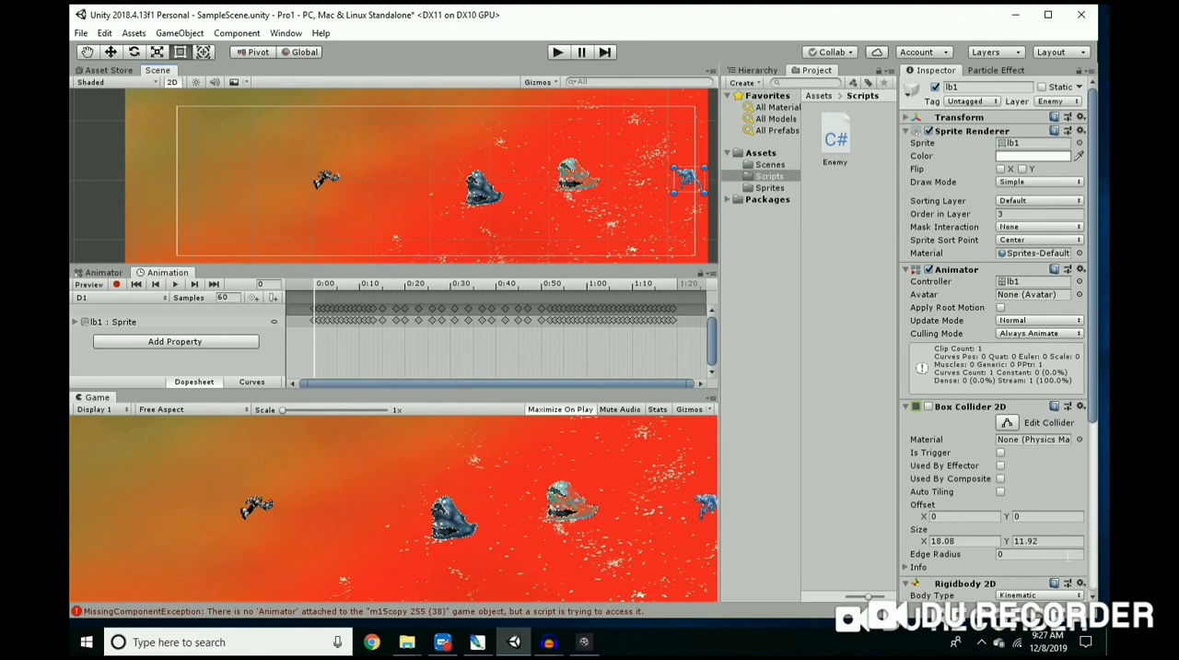
Step: Compare the Enemy script Speed values of lb1, the greenish creature and the dark blue creature
{"action": "scroll", "coordinate": [995, 415], "scroll_direction": "down", "scroll_amount": 5}
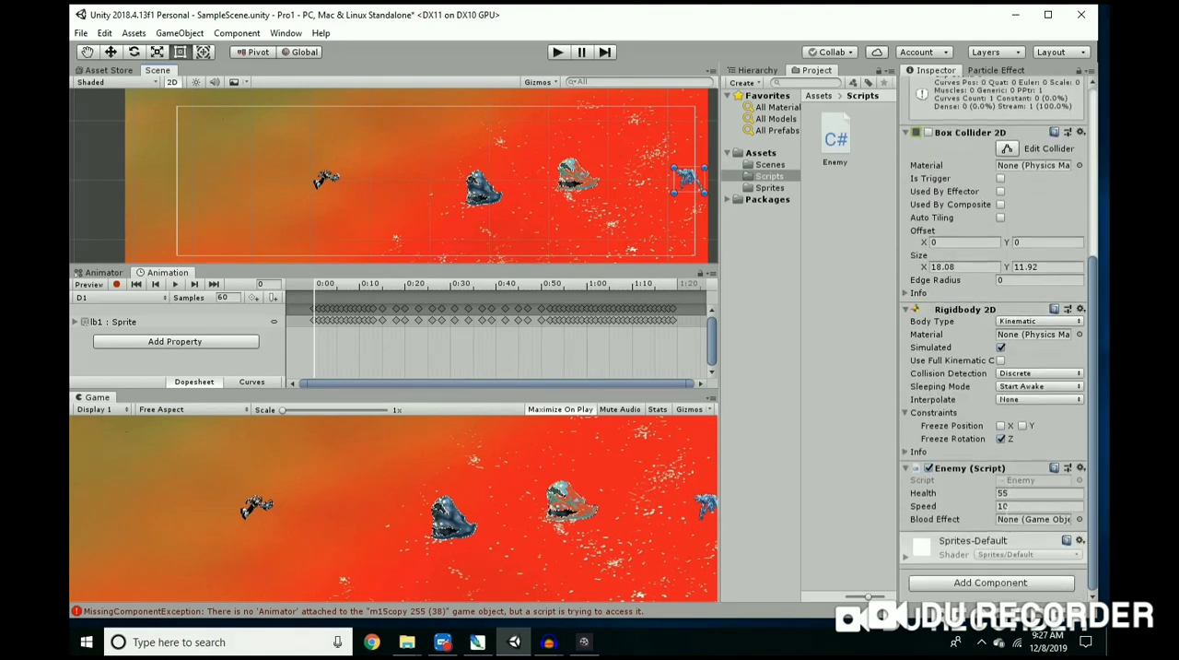
{"action": "left_click", "coordinate": [580, 182]}
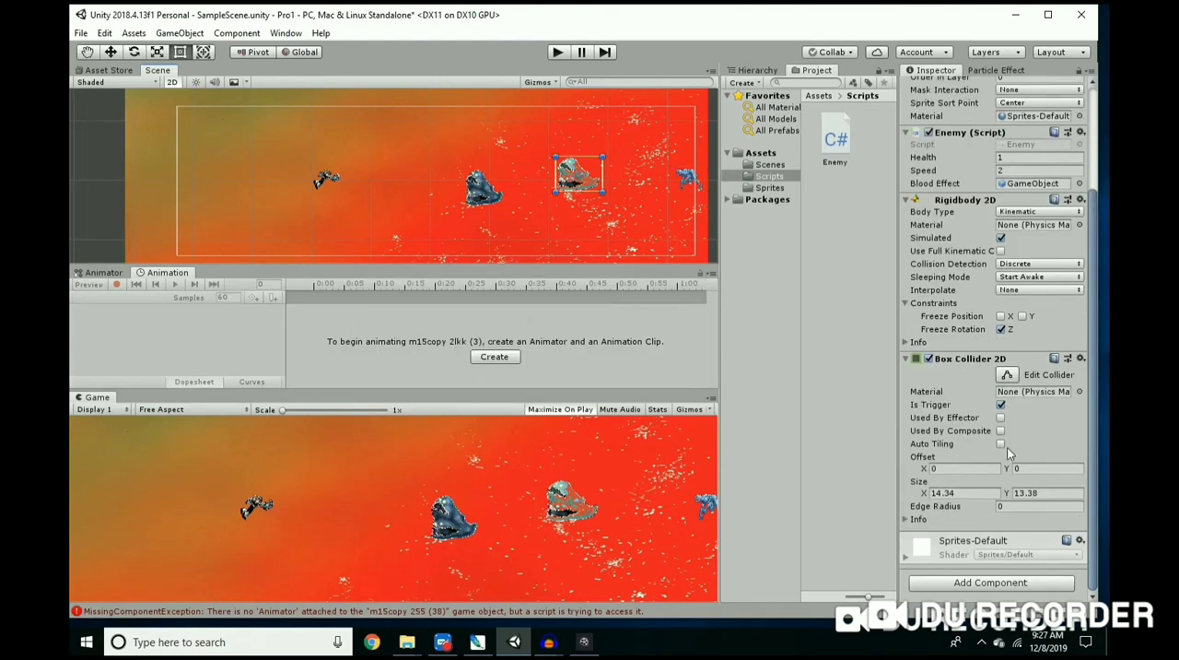
{"action": "scroll", "coordinate": [1005, 442], "scroll_direction": "up", "scroll_amount": 3}
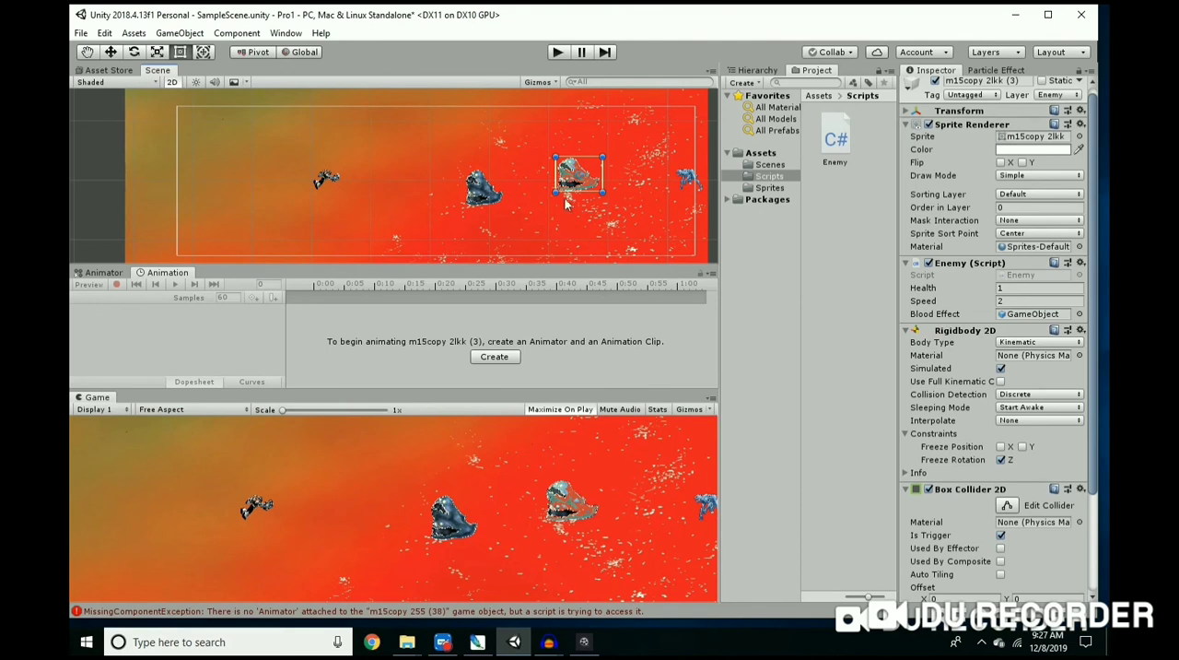
{"action": "left_click", "coordinate": [489, 198]}
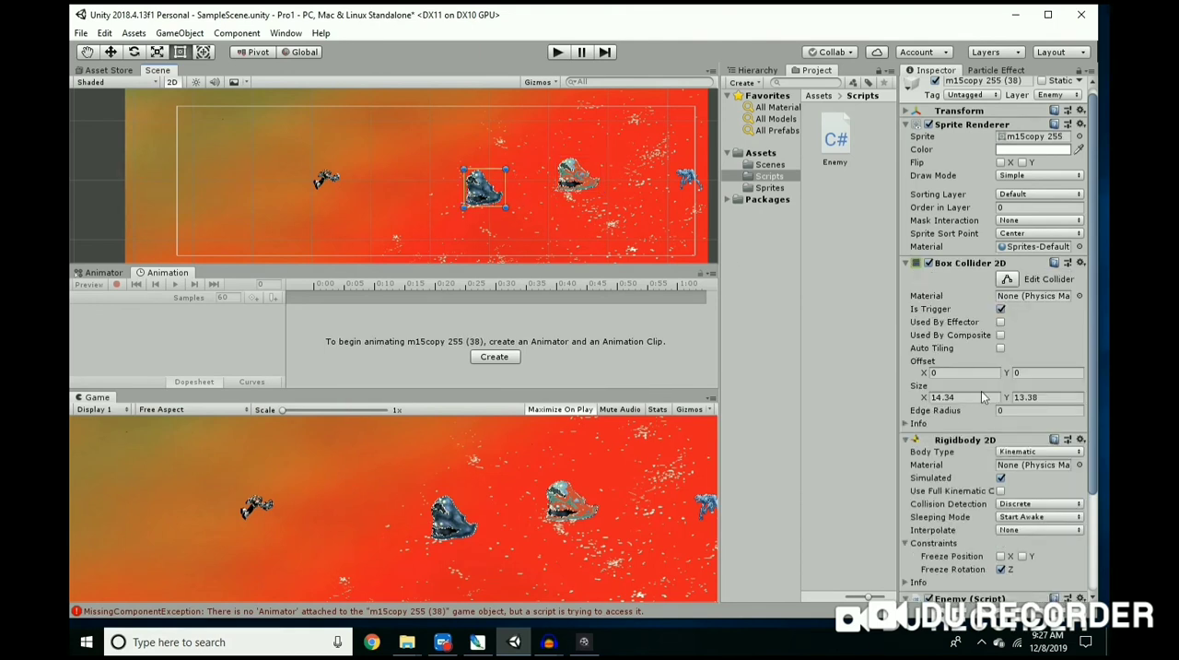
{"action": "scroll", "coordinate": [1000, 423], "scroll_direction": "down", "scroll_amount": 3}
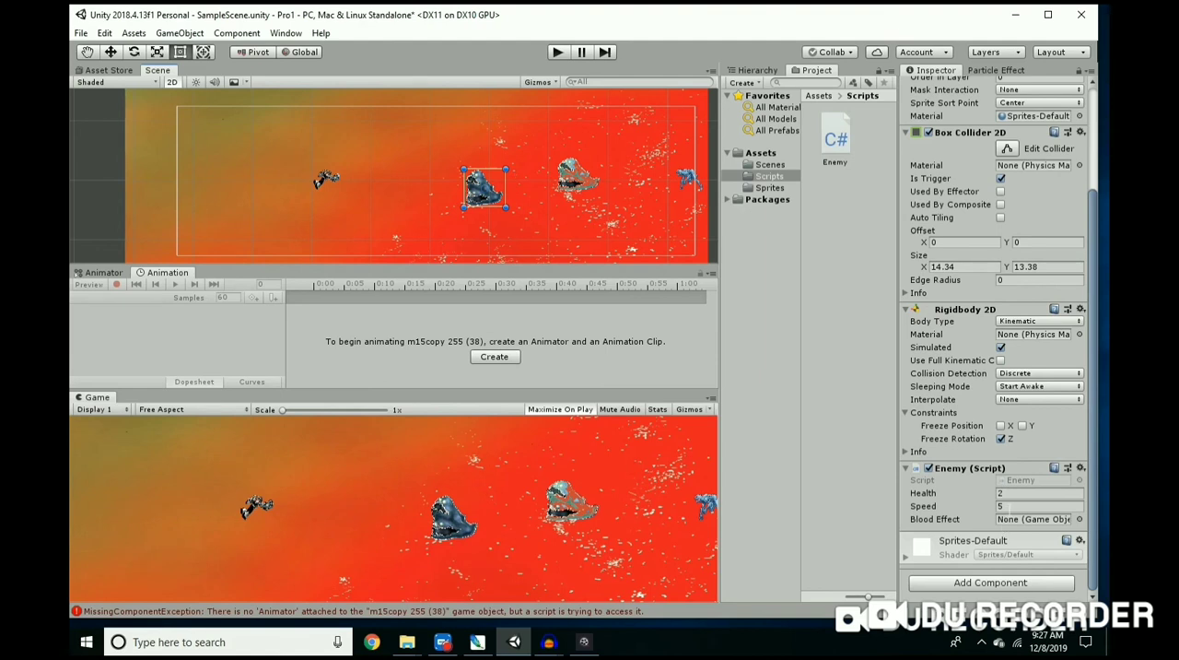
{"action": "scroll", "coordinate": [627, 107], "scroll_direction": "up", "scroll_amount": 1}
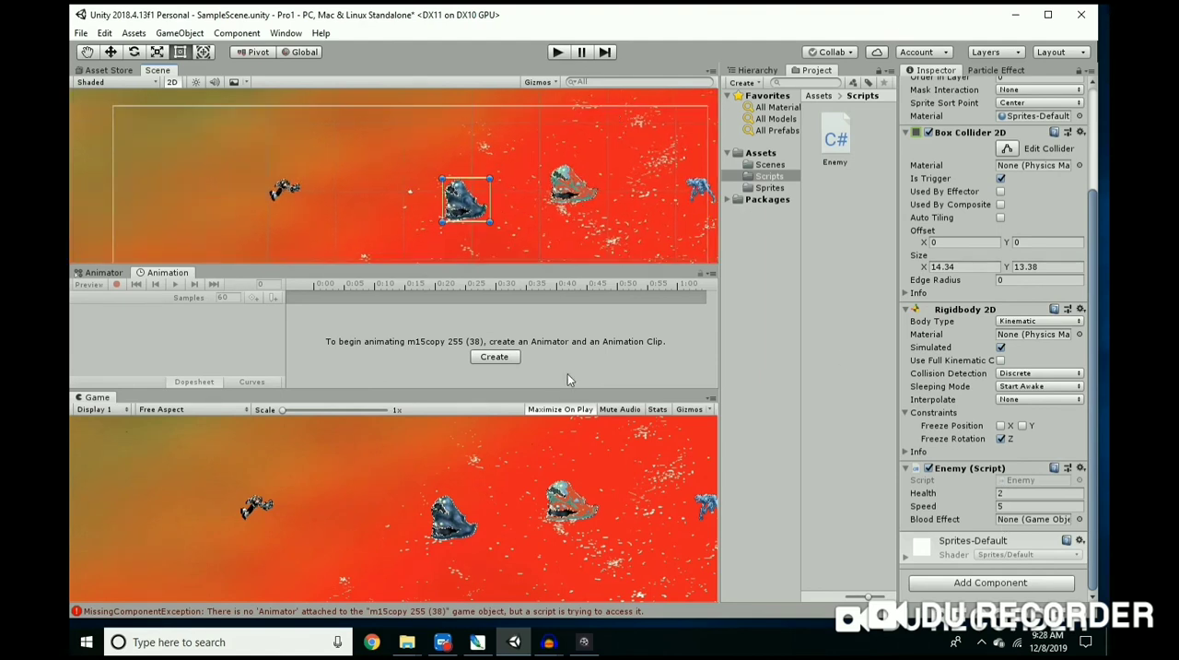
Step: Run the game to compare how fast the three enemies move, steering the player around them, and stop the game
{"action": "left_click", "coordinate": [557, 52]}
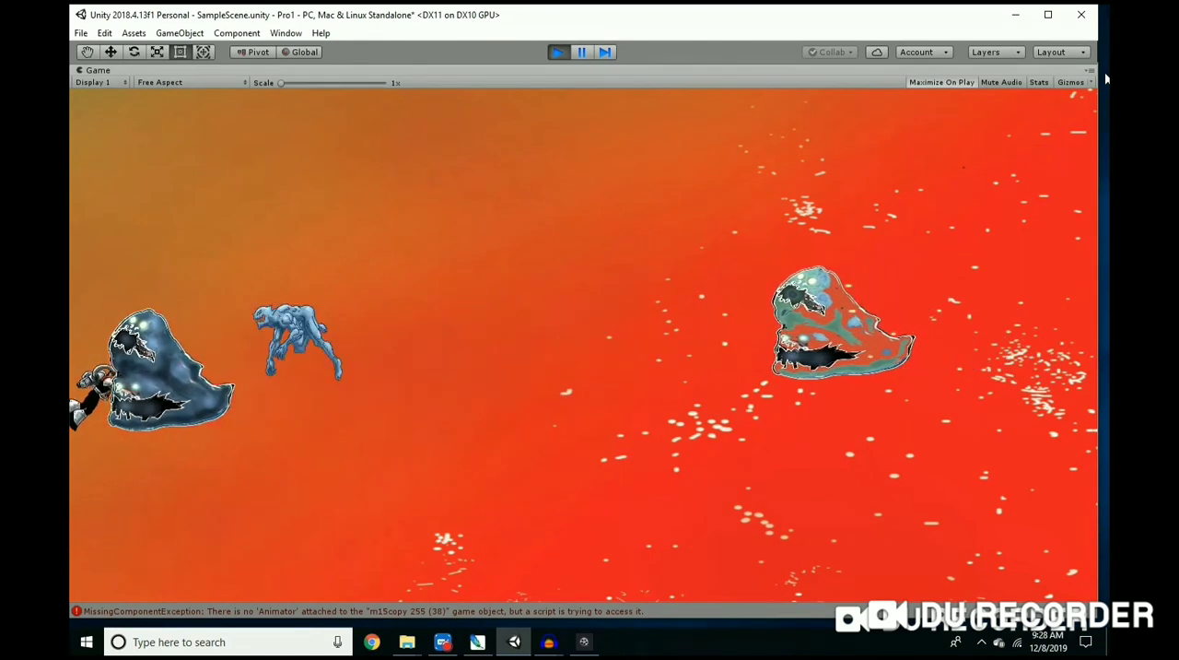
{"action": "key", "text": "Right"}
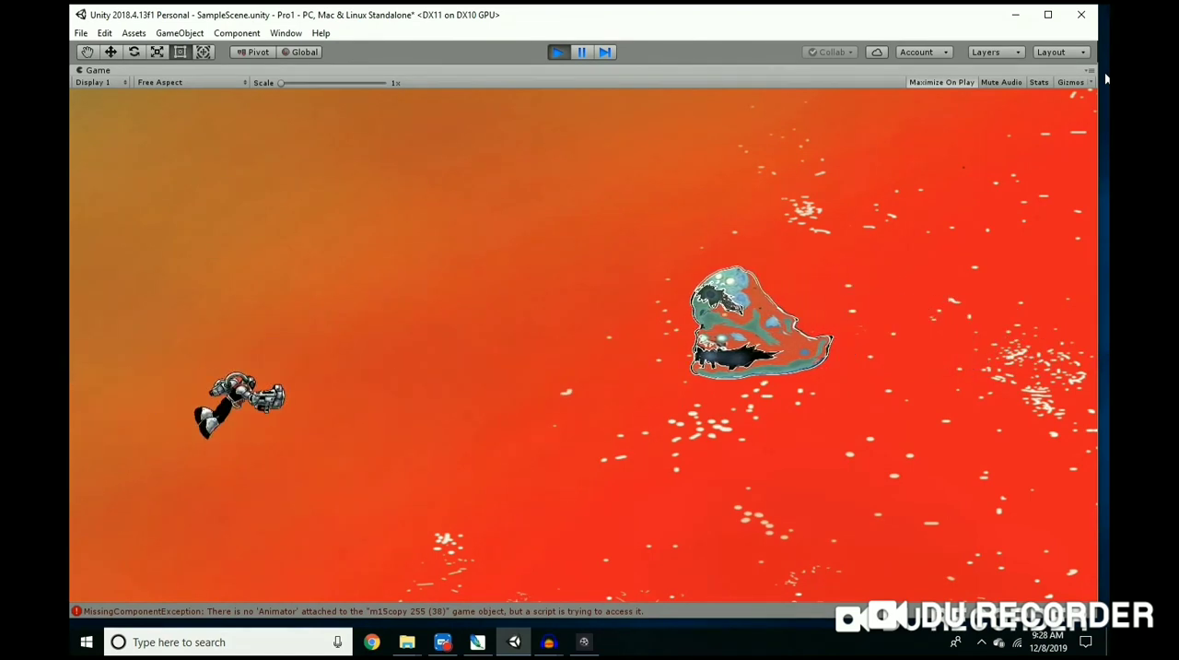
{"action": "key", "text": "Left"}
{"action": "key", "text": "Up"}
{"action": "key", "text": "Right"}
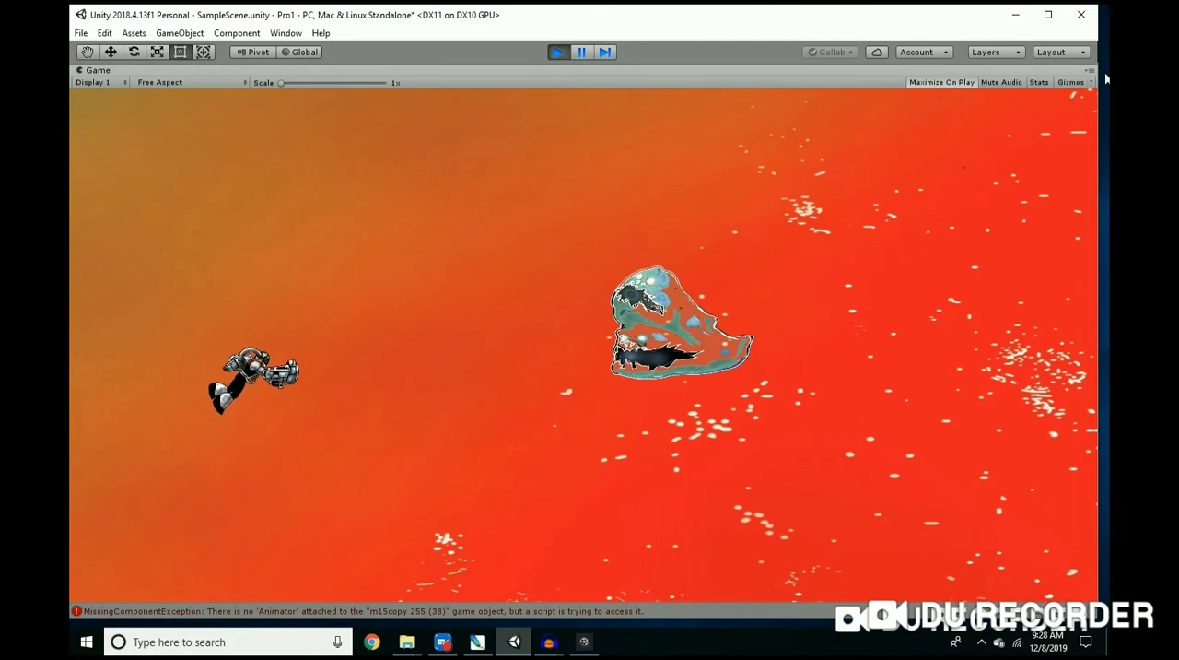
{"action": "key", "text": "Up"}
{"action": "key", "text": "Right"}
{"action": "key", "text": "Left"}
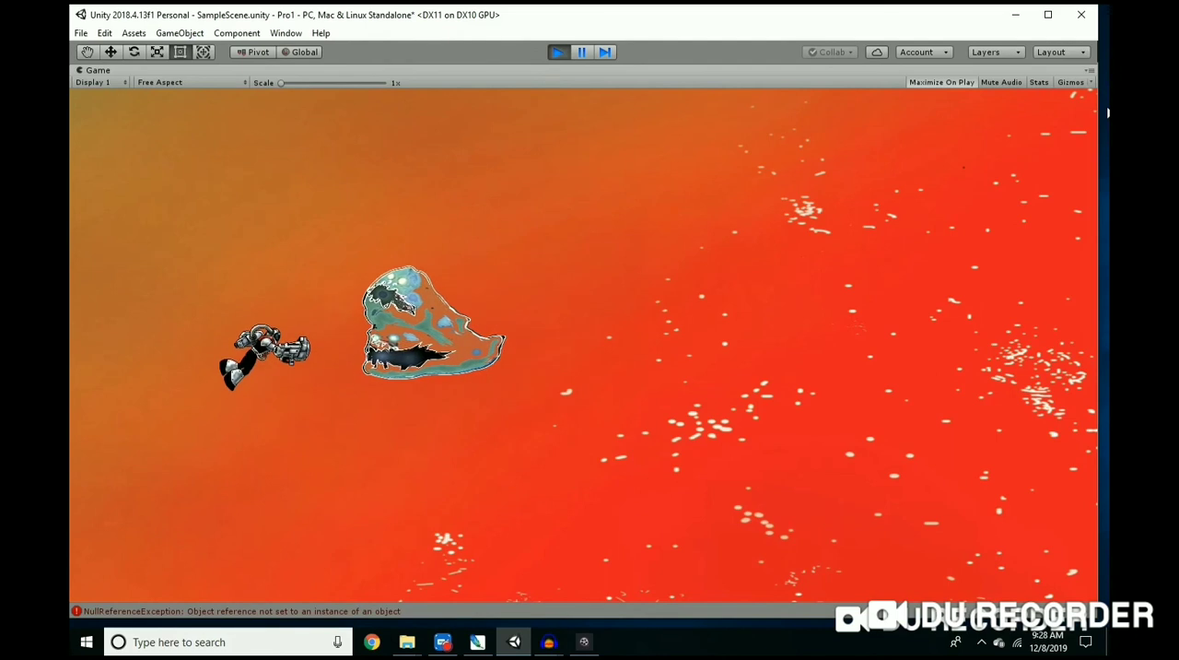
{"action": "left_click", "coordinate": [558, 53]}
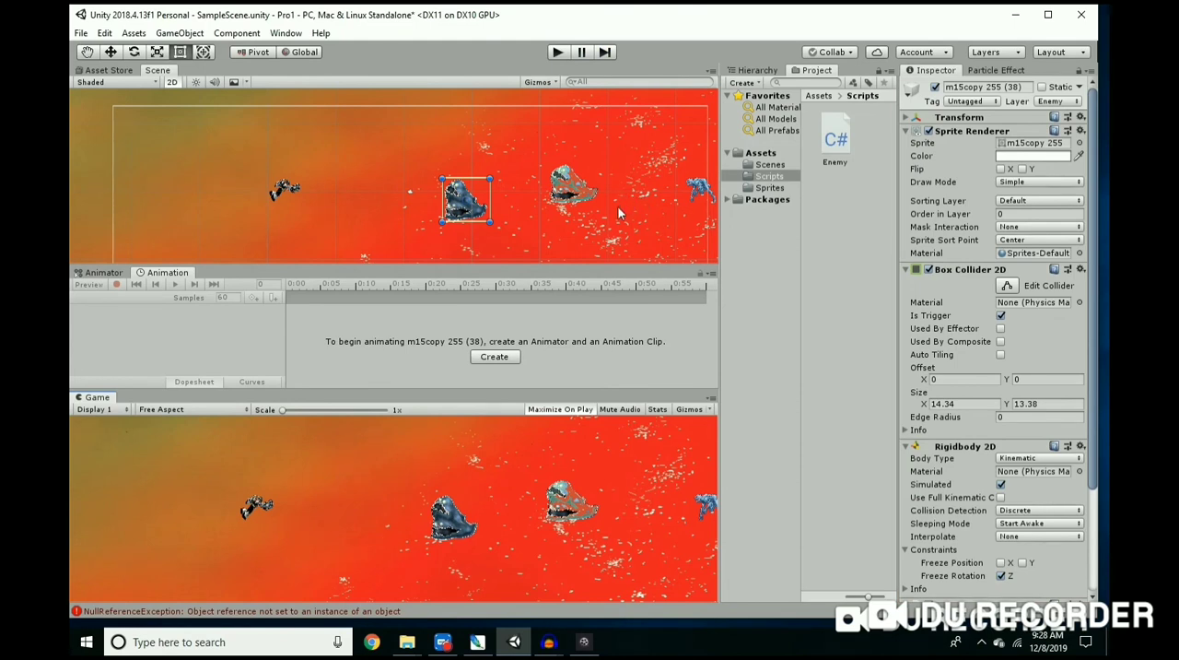
Step: Move lb1 between the player and the dark blue creature in the scene
{"action": "left_click", "coordinate": [697, 189]}
{"action": "left_click_drag", "start_coordinate": [698, 189], "coordinate": [385, 198]}
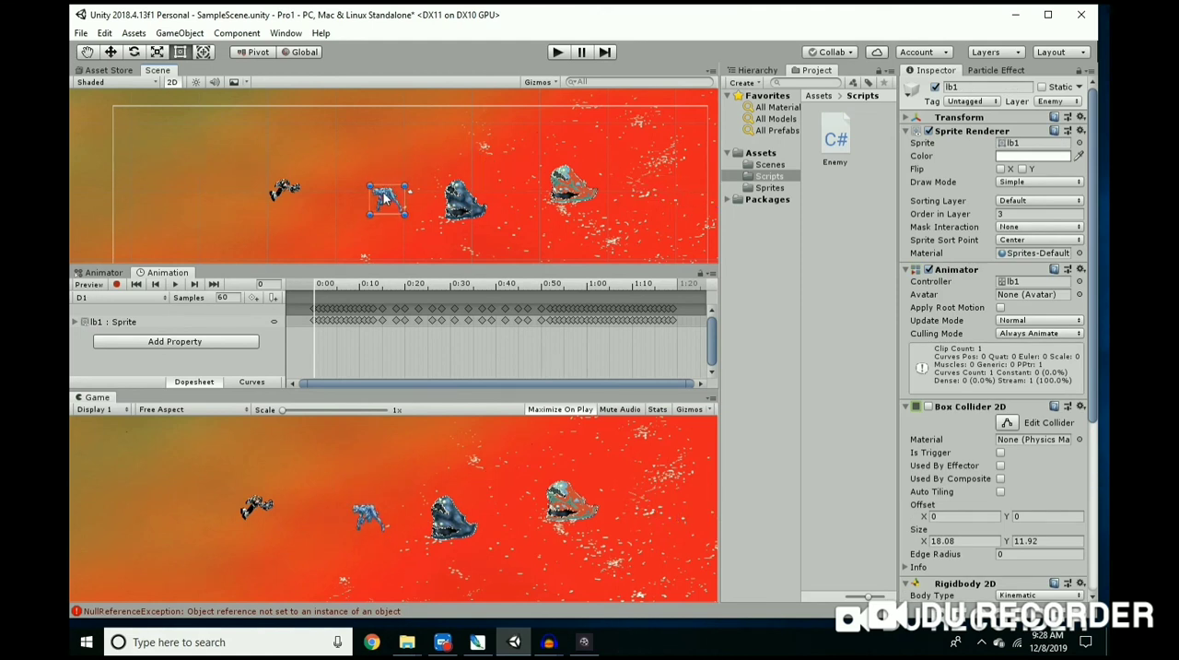
Step: Select the dark blue creature and the greenish creature in turn to review their components
{"action": "scroll", "coordinate": [433, 237], "scroll_direction": "up", "scroll_amount": 3}
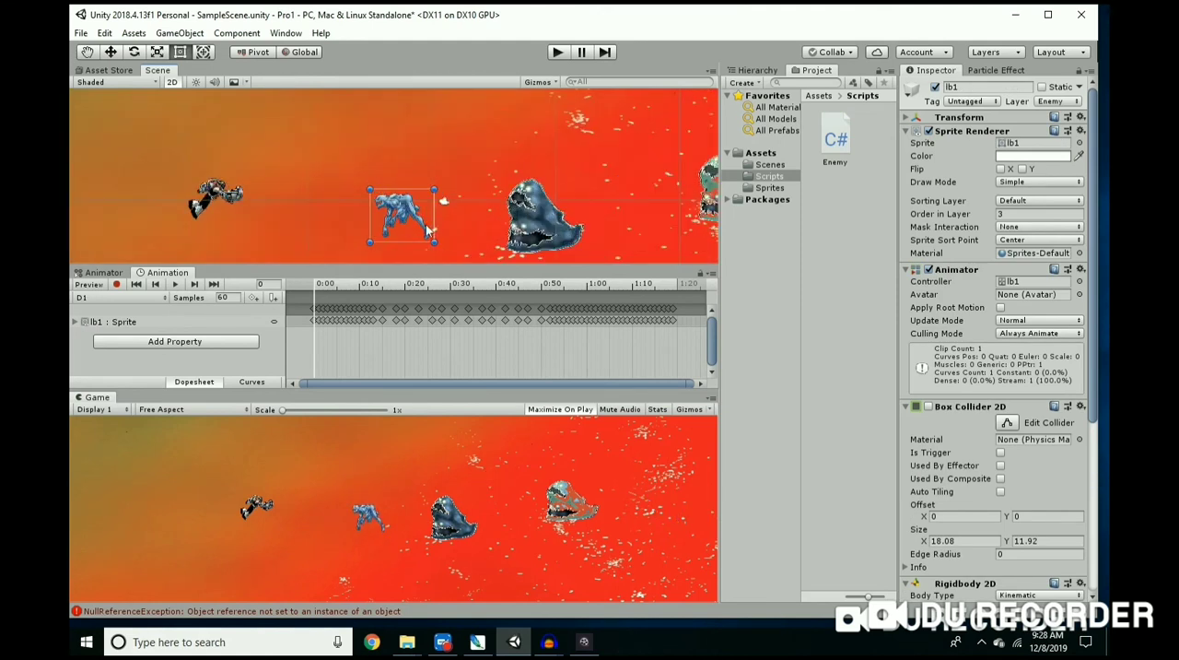
{"action": "scroll", "coordinate": [428, 231], "scroll_direction": "down", "scroll_amount": 3}
{"action": "left_click", "coordinate": [524, 226]}
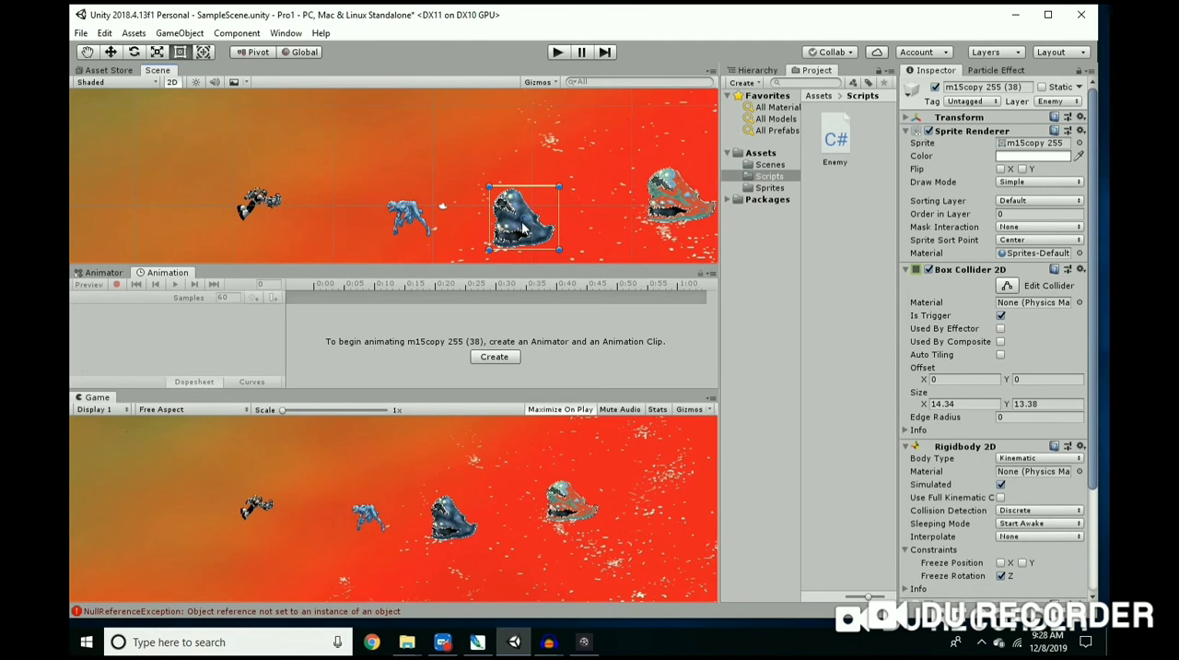
{"action": "left_click", "coordinate": [667, 205]}
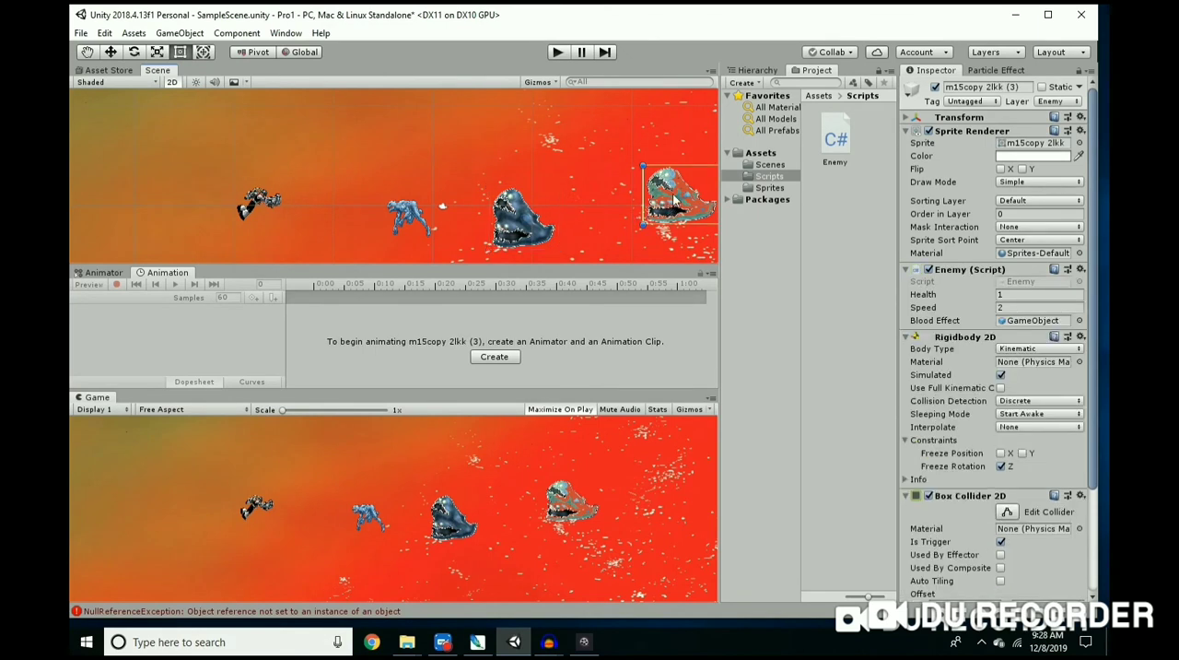